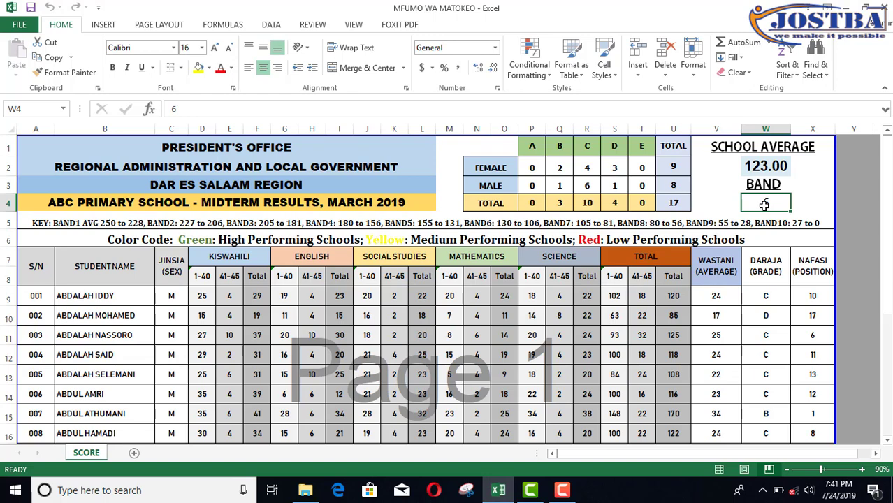
Start an IF formula in the BAND cell W4 that returns 1 when W2>=228.
type("=")
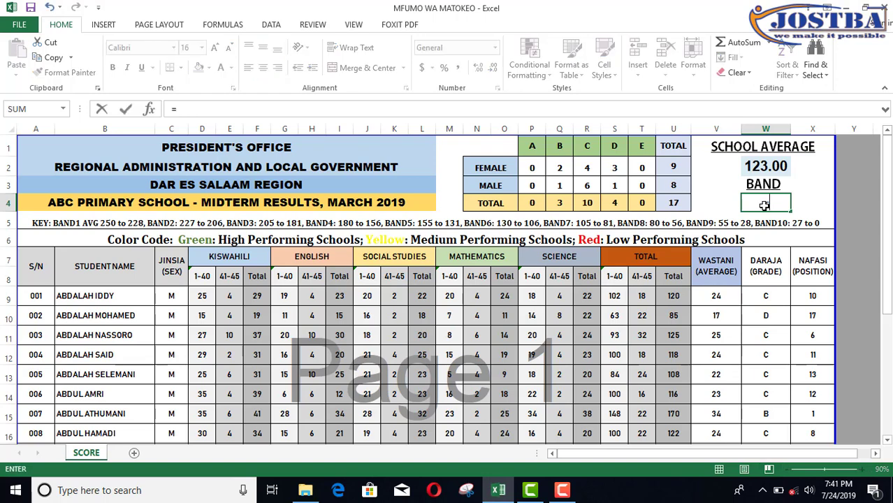
type("IF(")
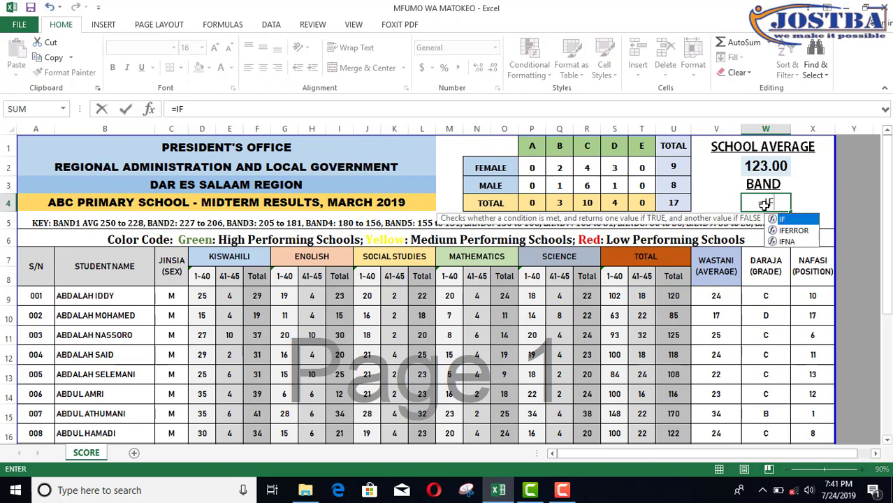
left_click(766, 163)
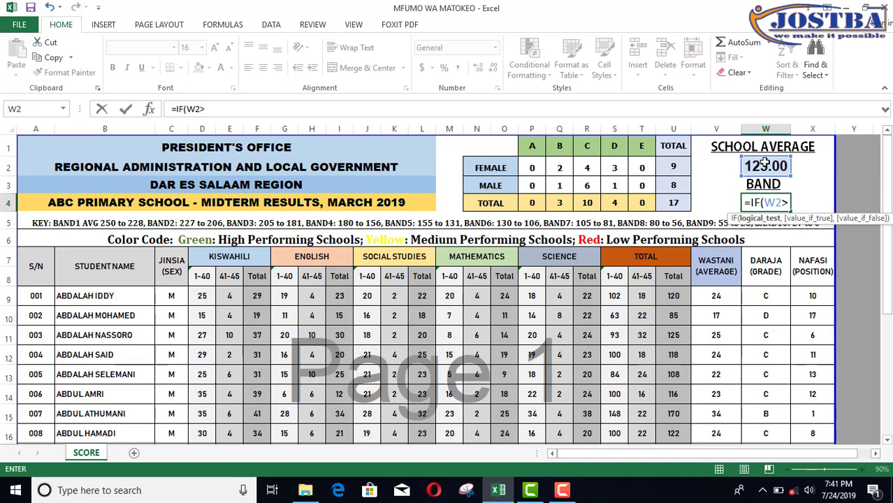
type(">=")
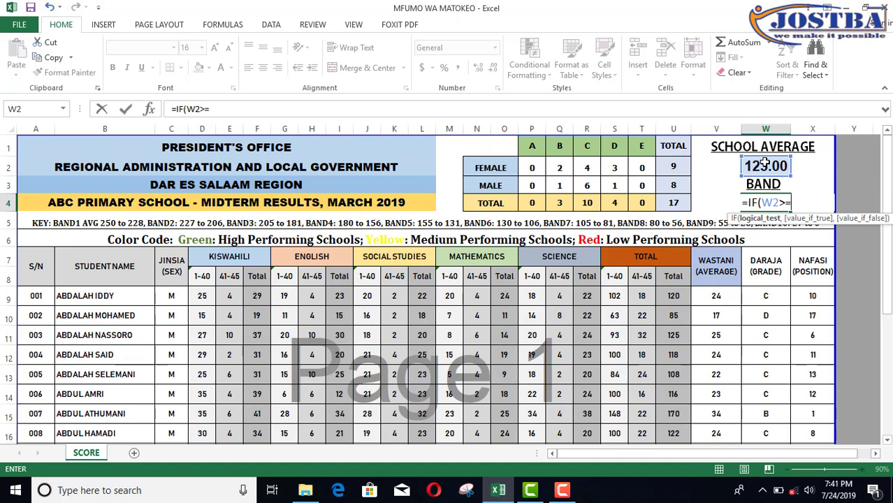
type("22")
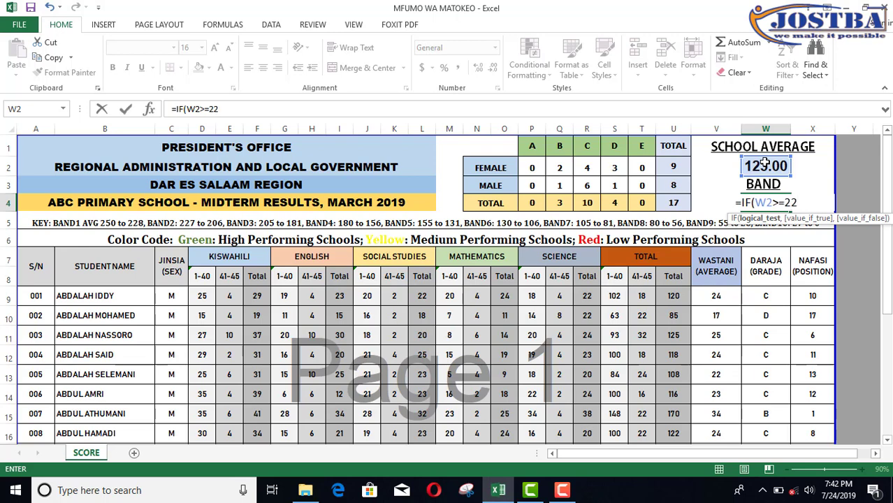
type("8,")
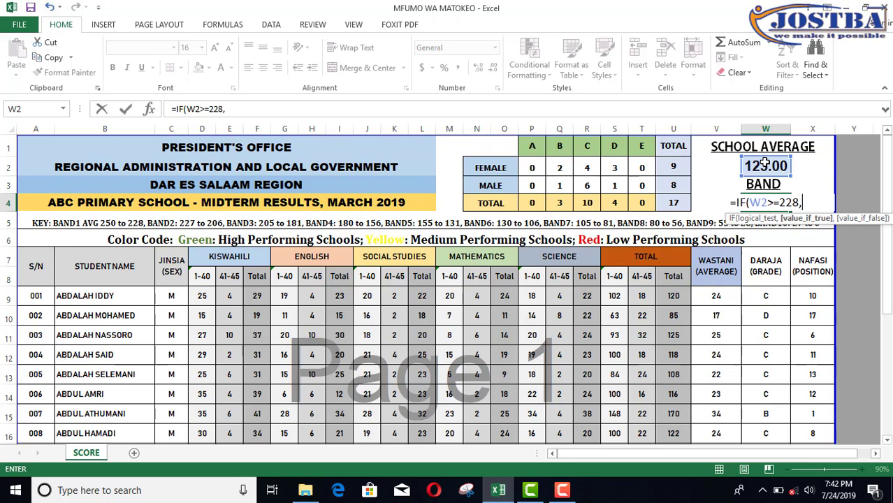
type("1")
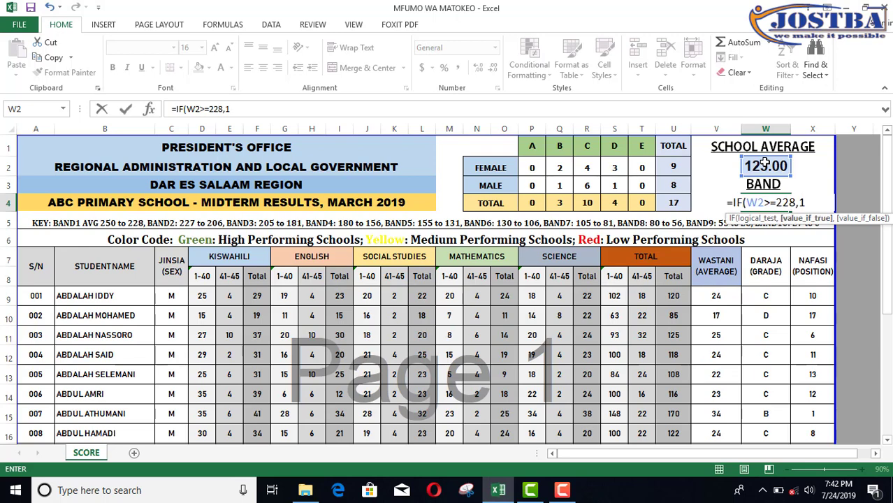
Nest a second IF as the false case of the band formula, returning 2 when W2>=206.
type(",IF")
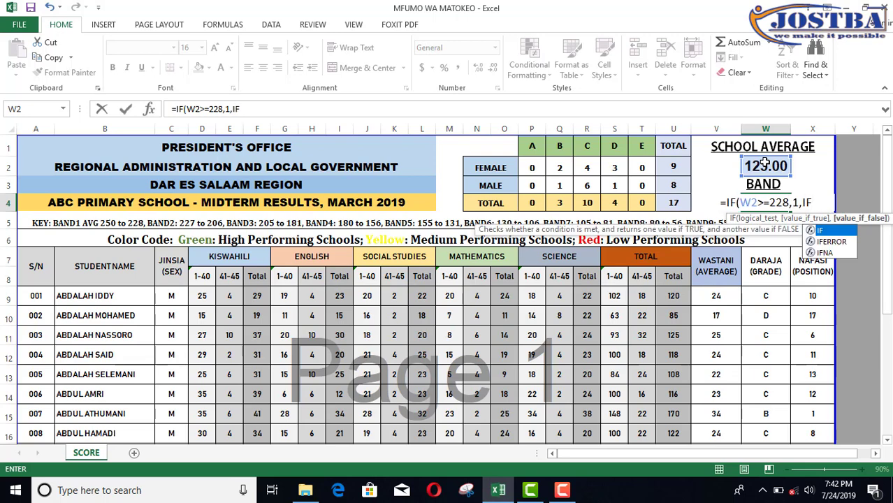
type("()")
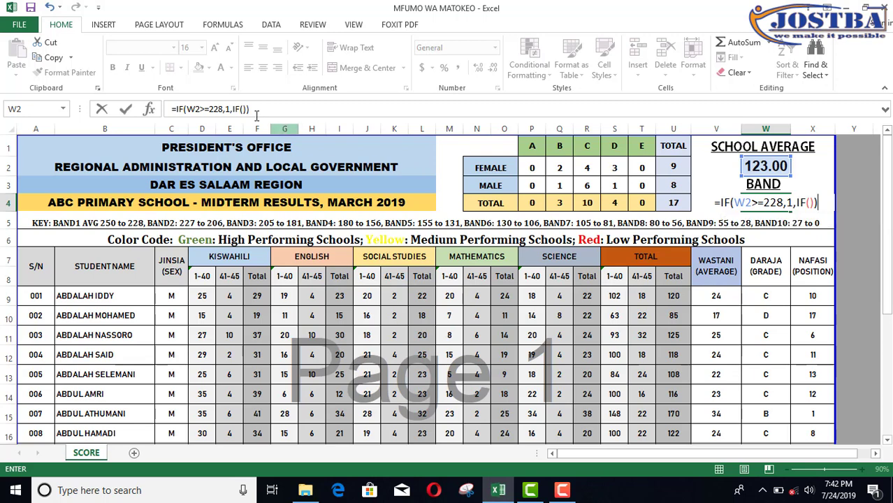
left_click(244, 109)
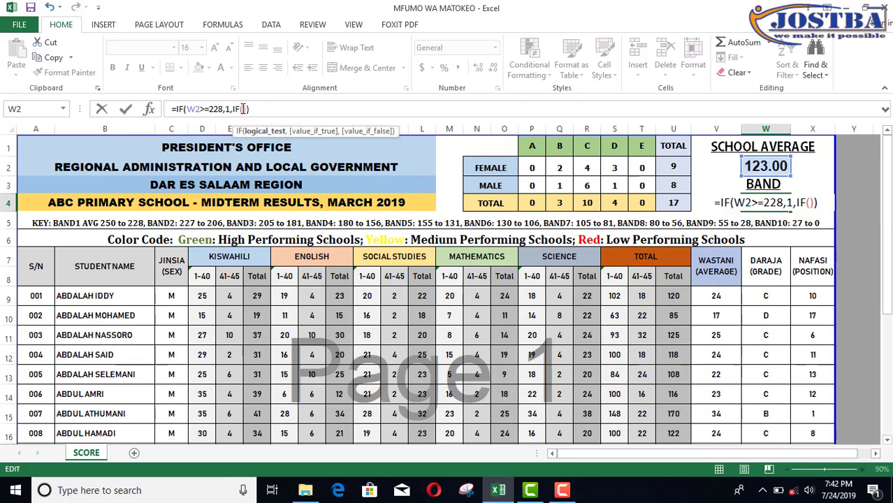
type("W2>")
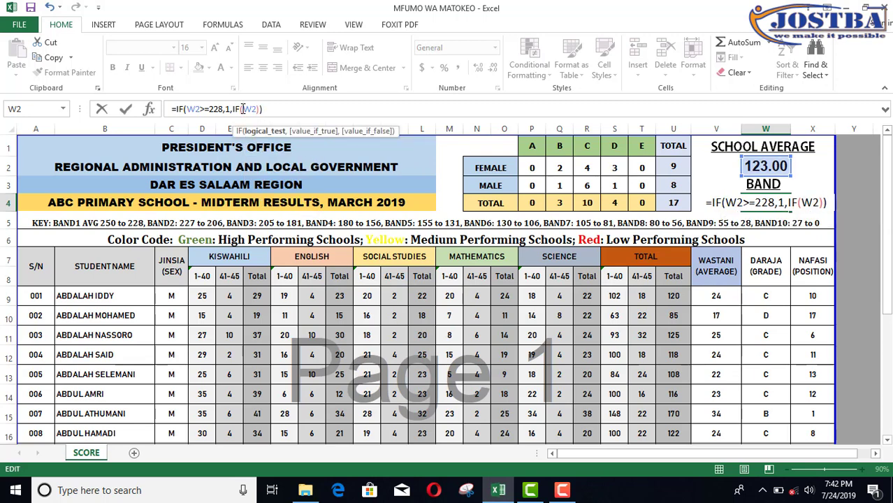
type("=")
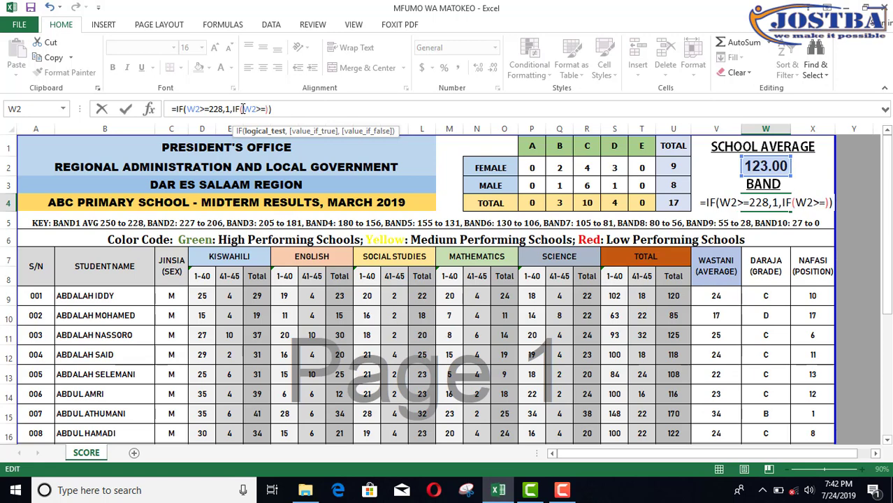
type("206")
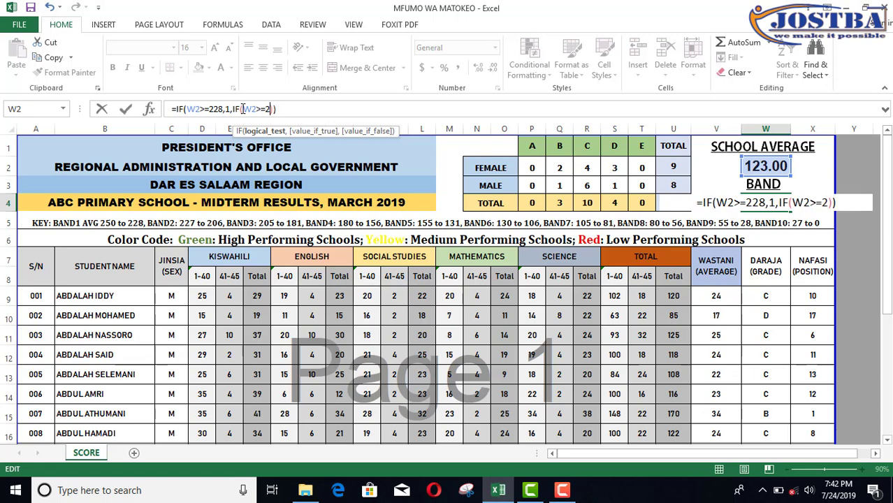
type(",2")
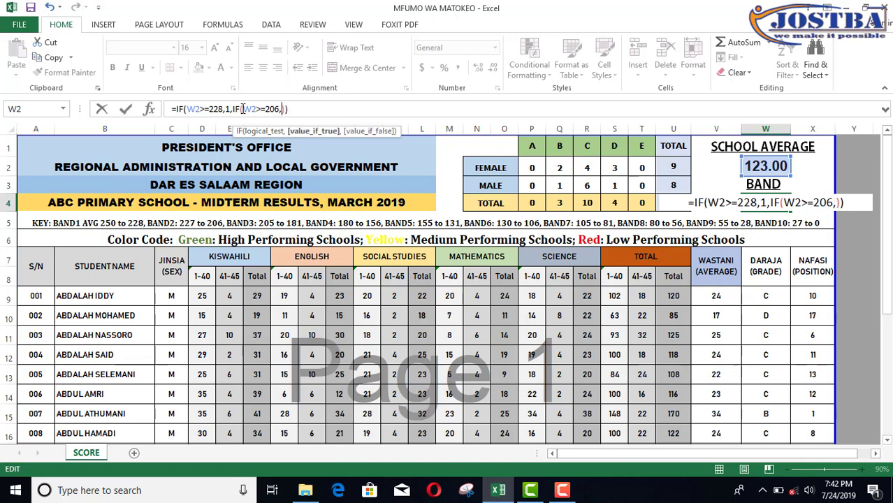
Nest a third IF in the band formula that returns the unquoted number 3 when W2>=181.
type(",IF")
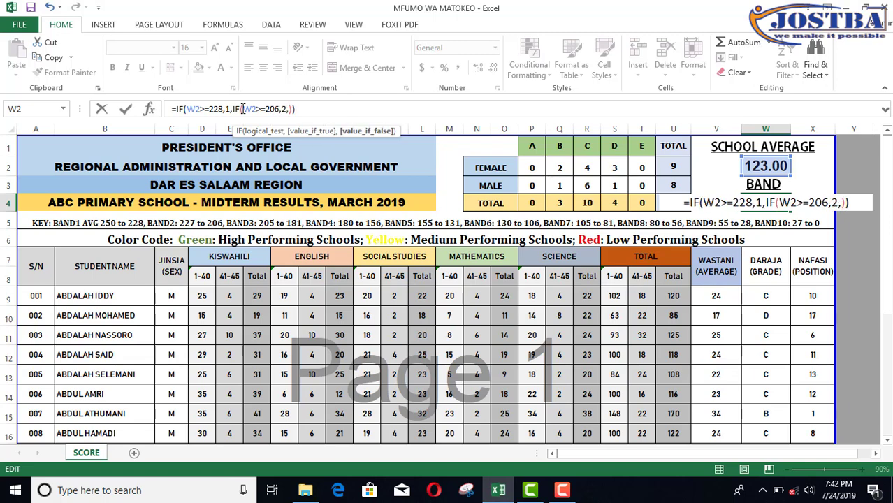
type("(")
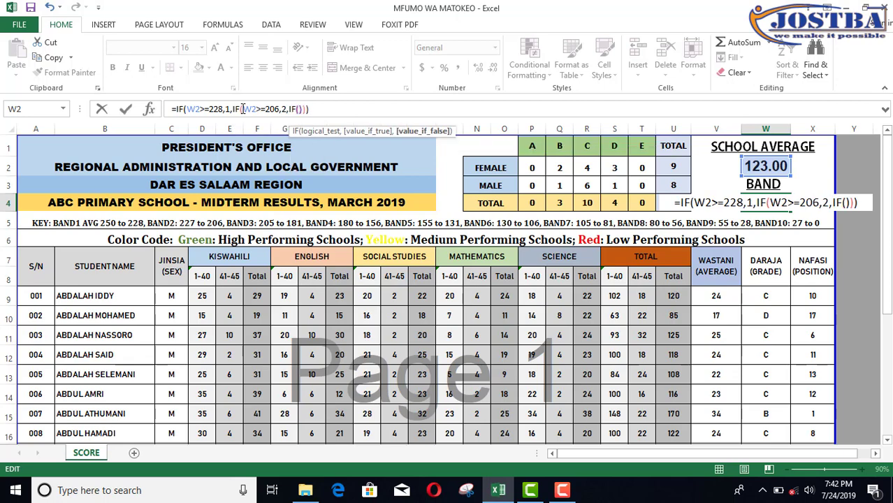
key("Right")
key("Left")
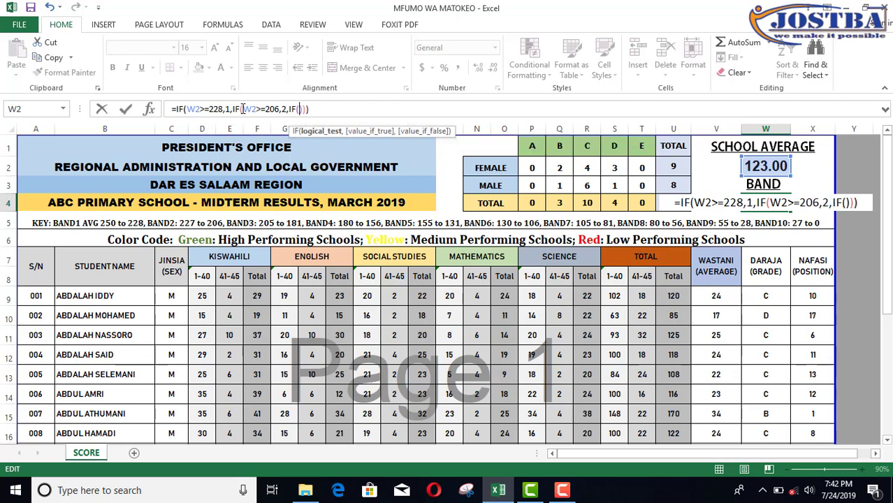
type("W2>=")
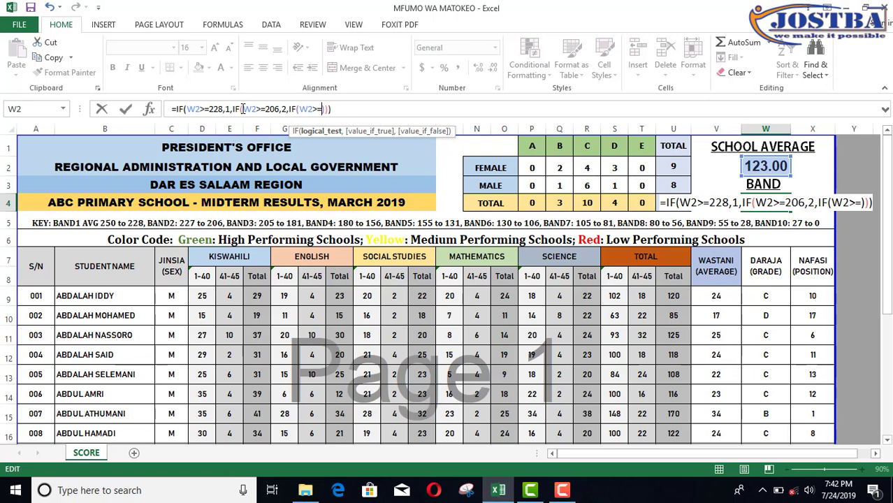
type("181")
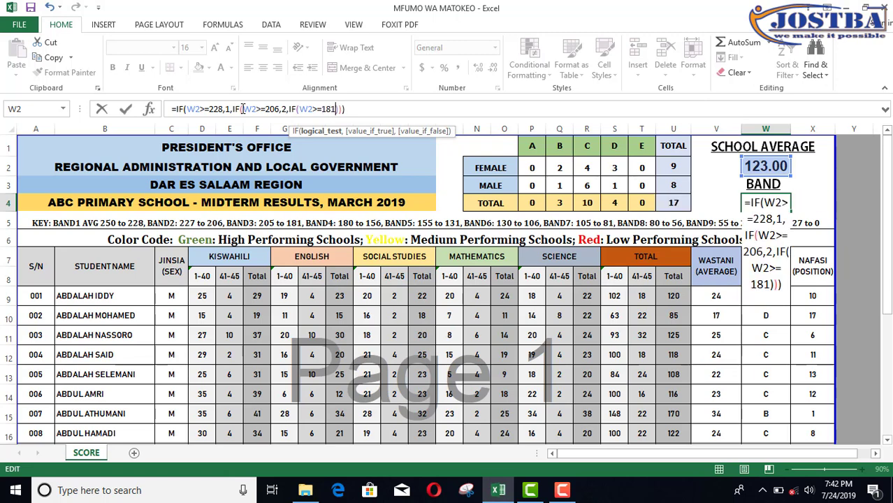
type(",\"")
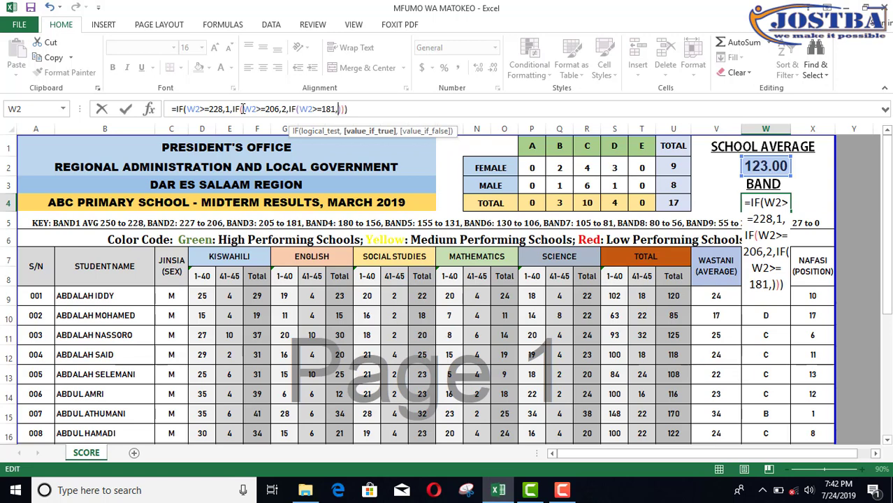
type("3\"")
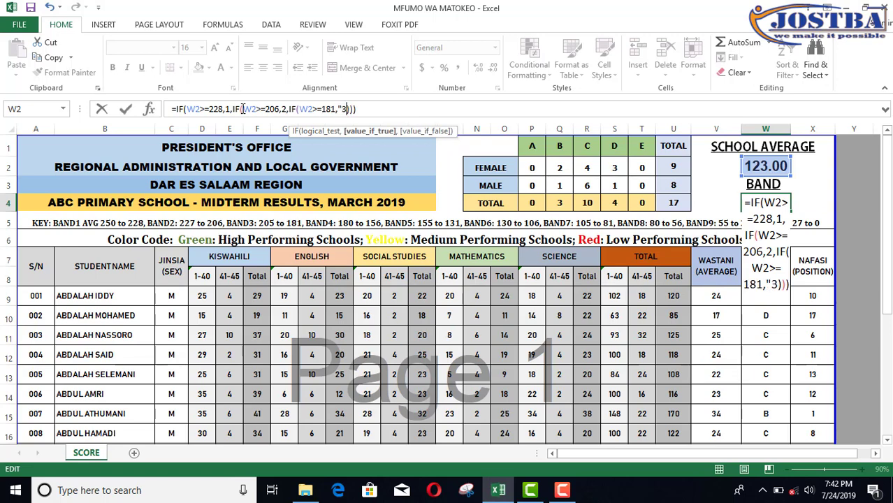
key("BackSpace")
key("BackSpace")
key("BackSpace")
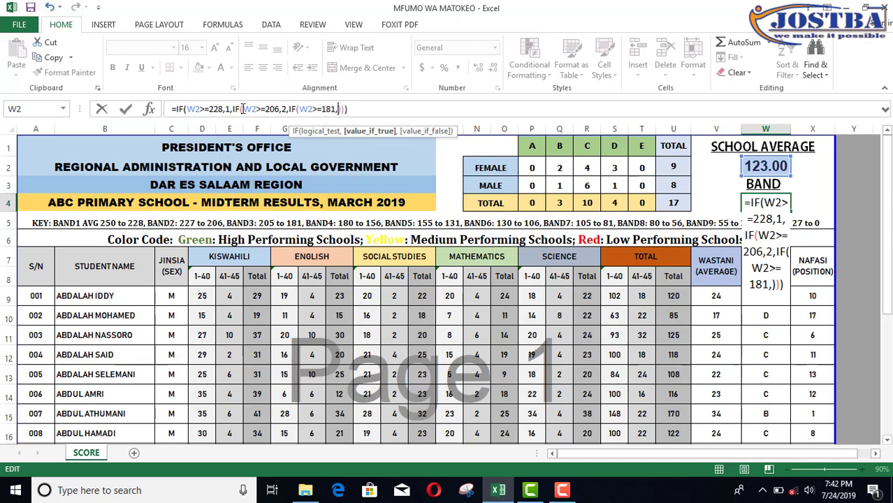
type("3,")
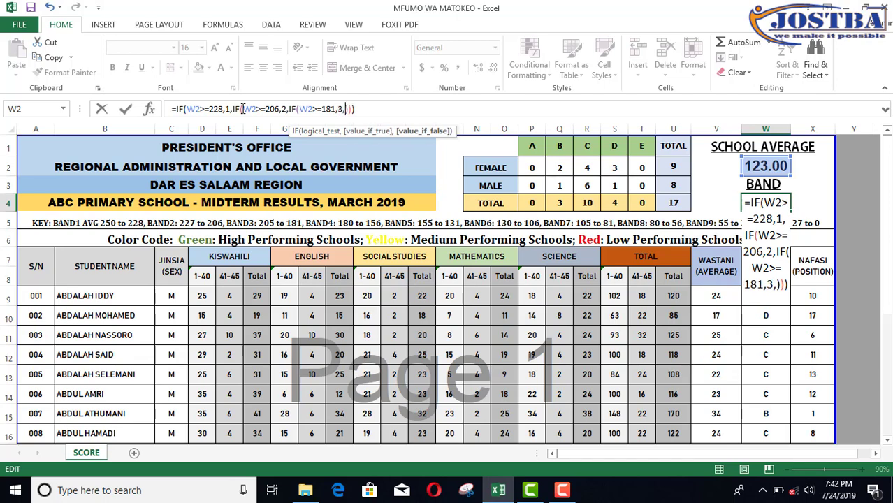
Nest a fourth IF in the band formula, returning 4 when W2>=156.
type("IF(")
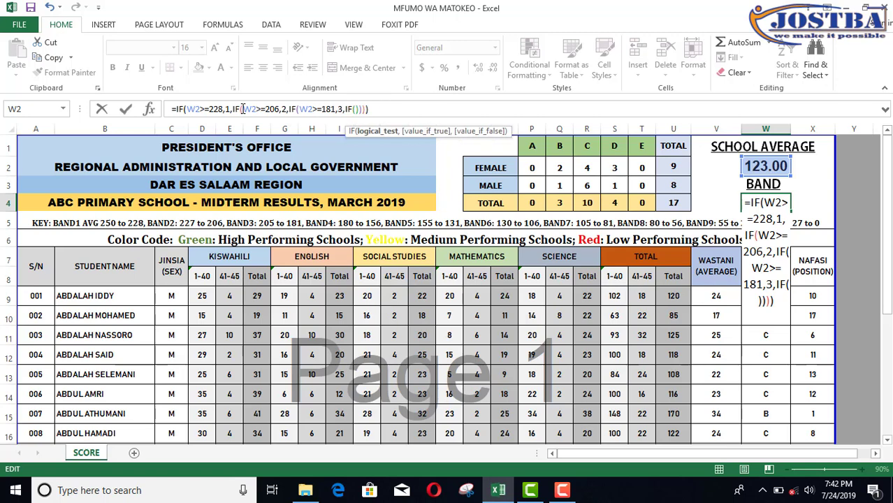
type("W2>=")
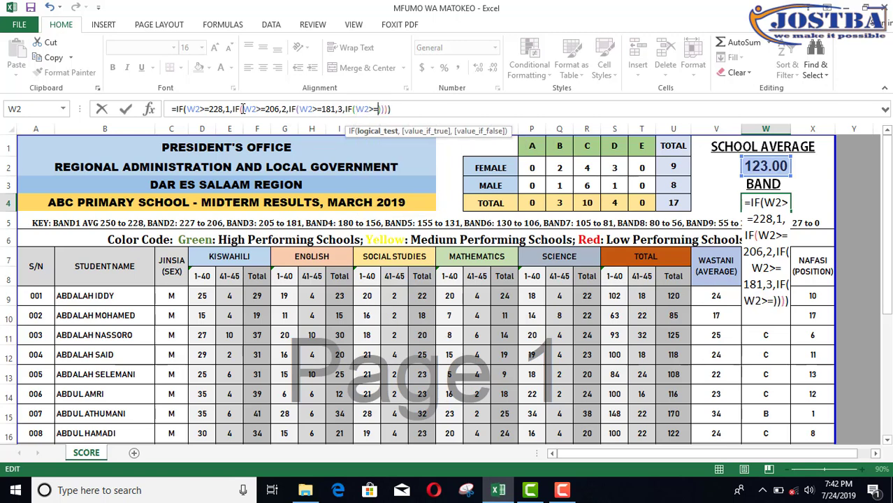
type("156")
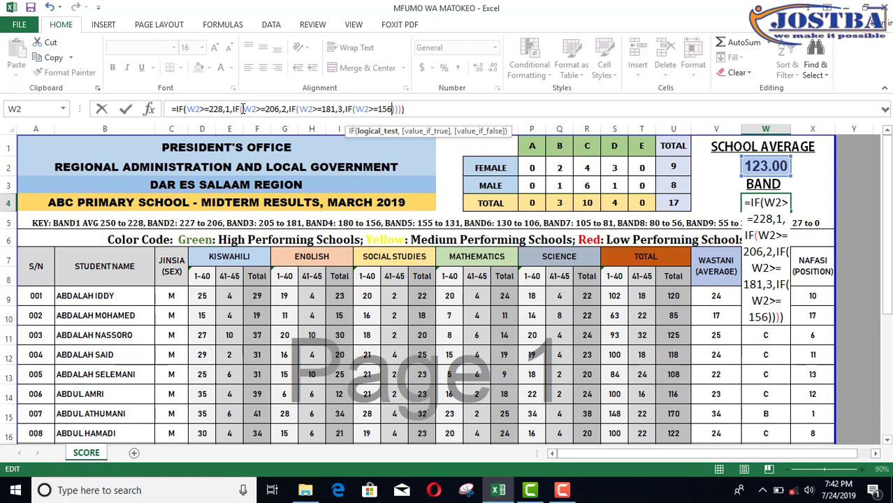
type(",")
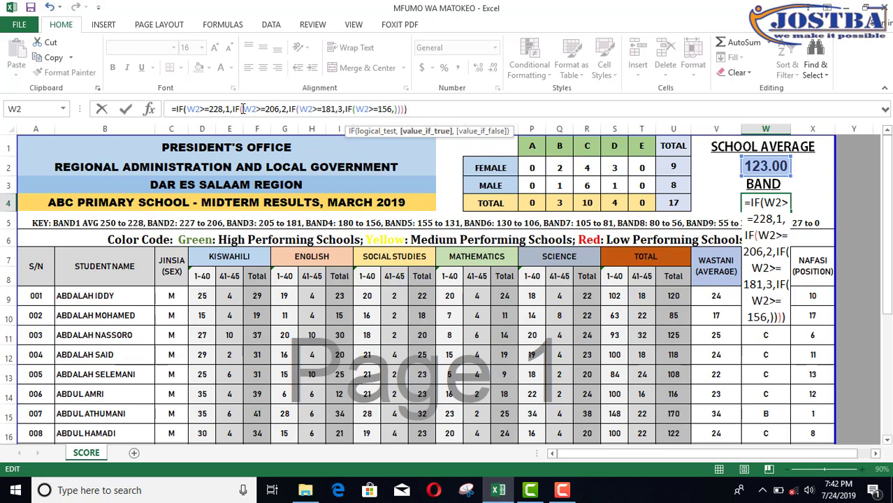
type("4")
Nest a fifth IF in the band formula, returning 5 when W2>=131.
type(",IF(")
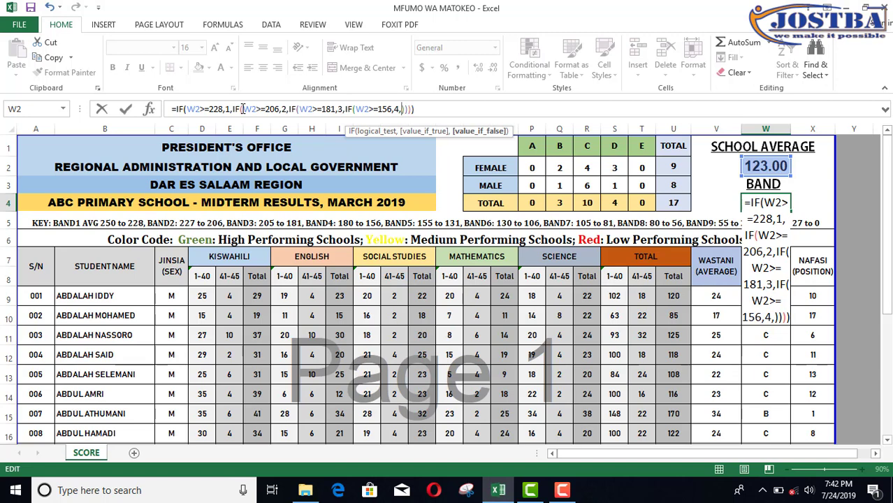
type(")")
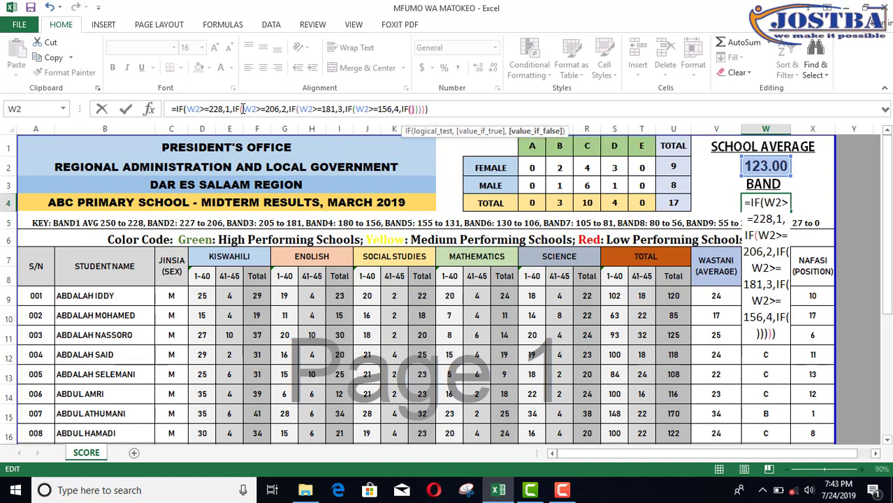
key("Left")
key("Left")
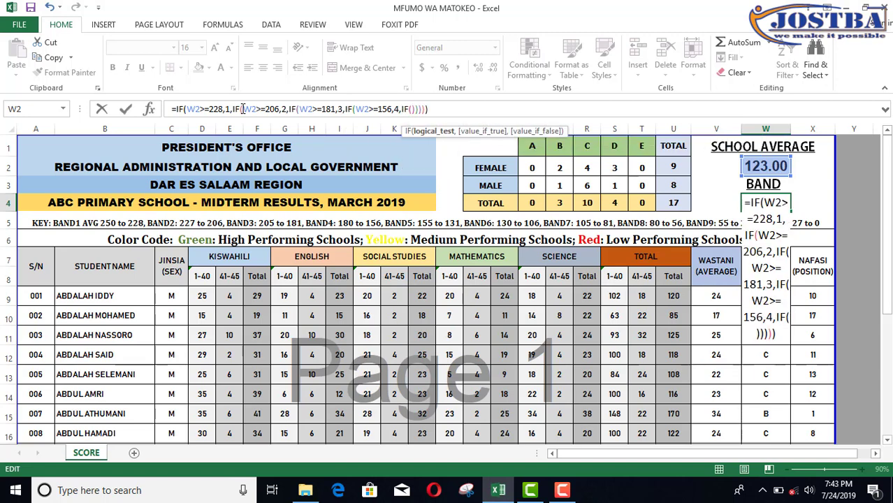
type("W2")
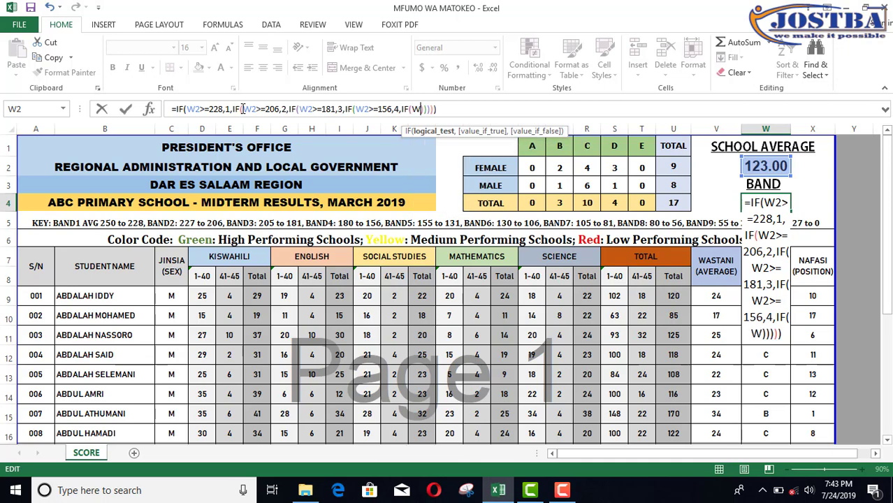
type(">=")
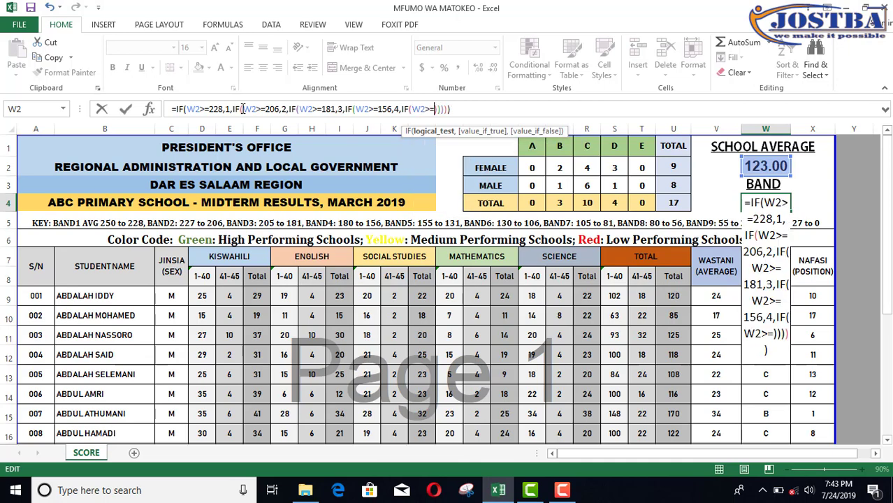
type("131")
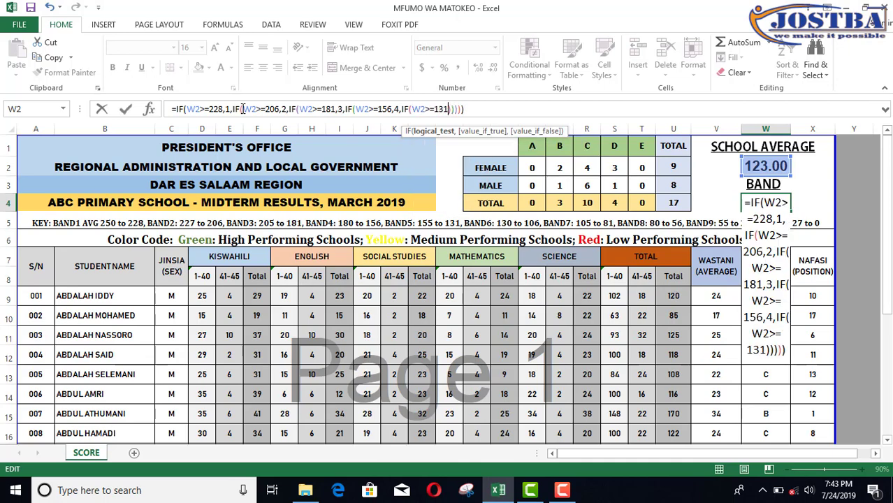
type(",")
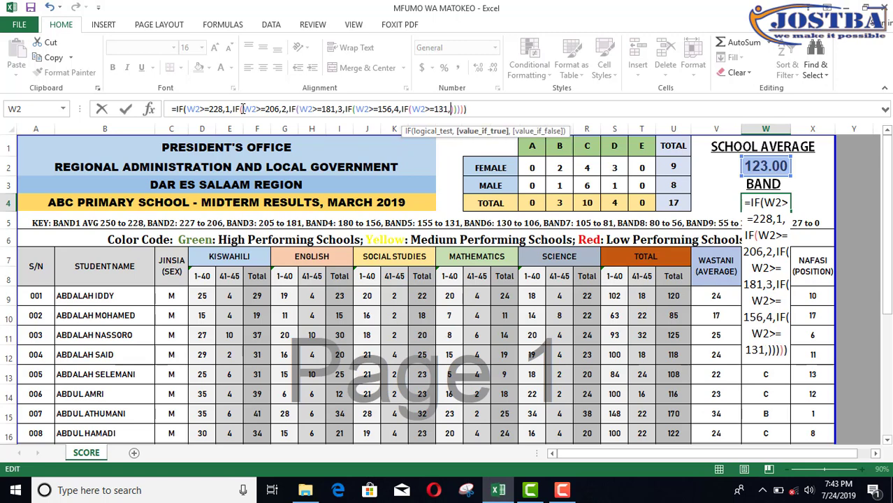
type("5")
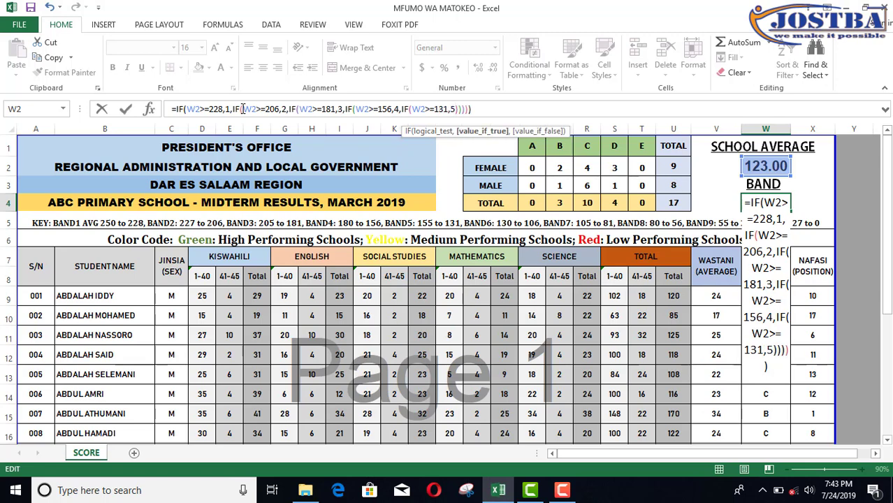
Nest a sixth IF in the band formula, returning 6 when W2>=106.
type(",")
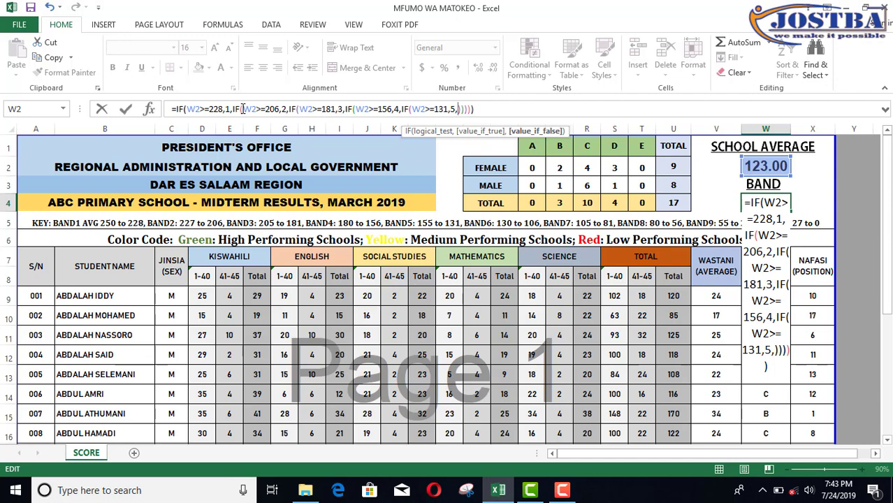
type("IF()")
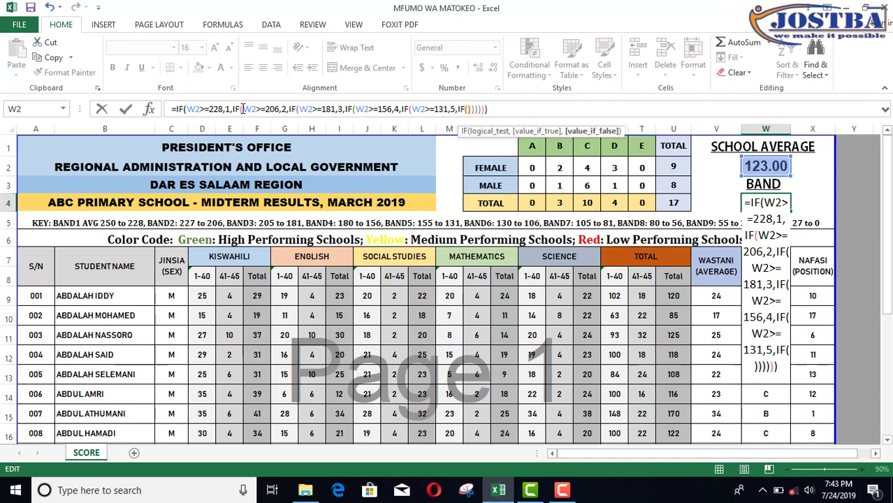
key("Right")
key("Left")
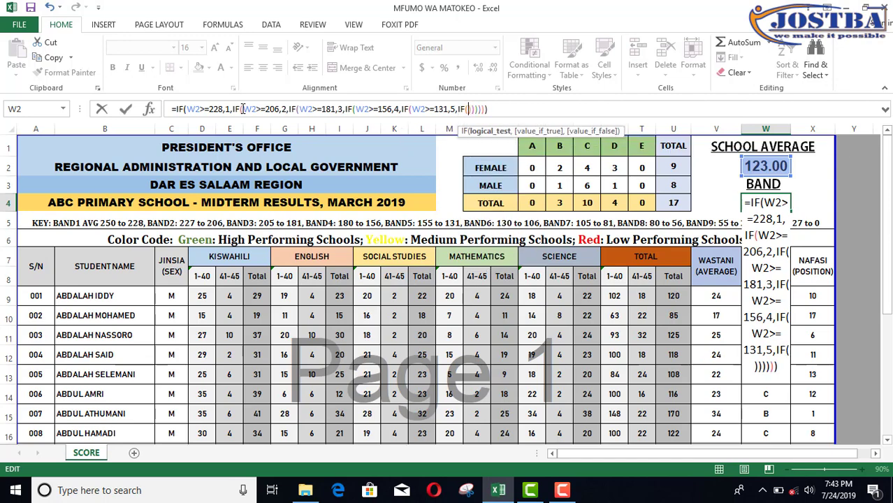
type("W2>")
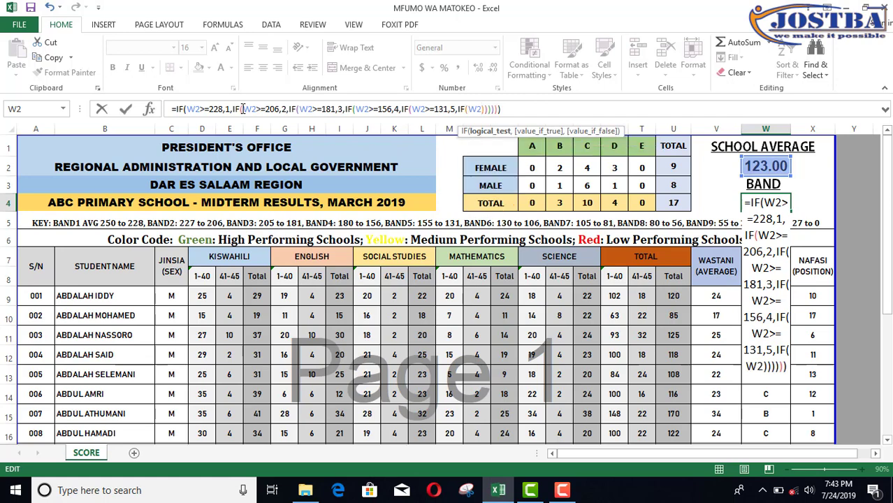
type("=")
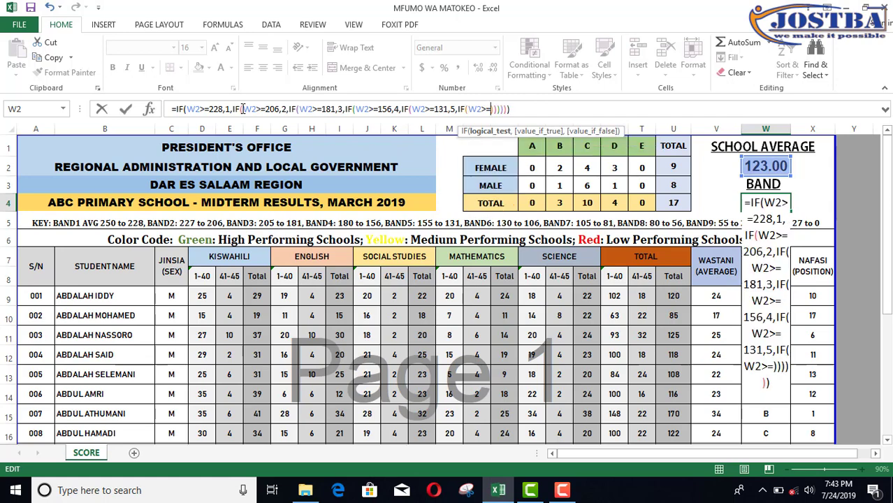
type("106")
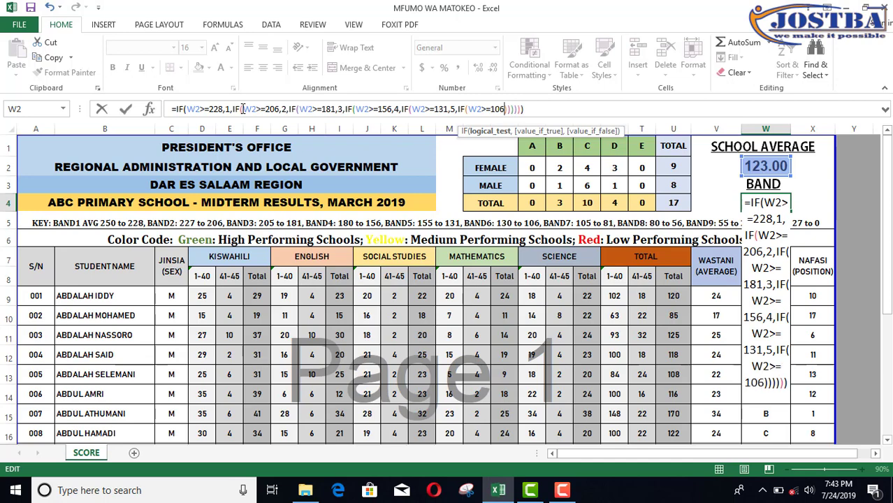
type(",6")
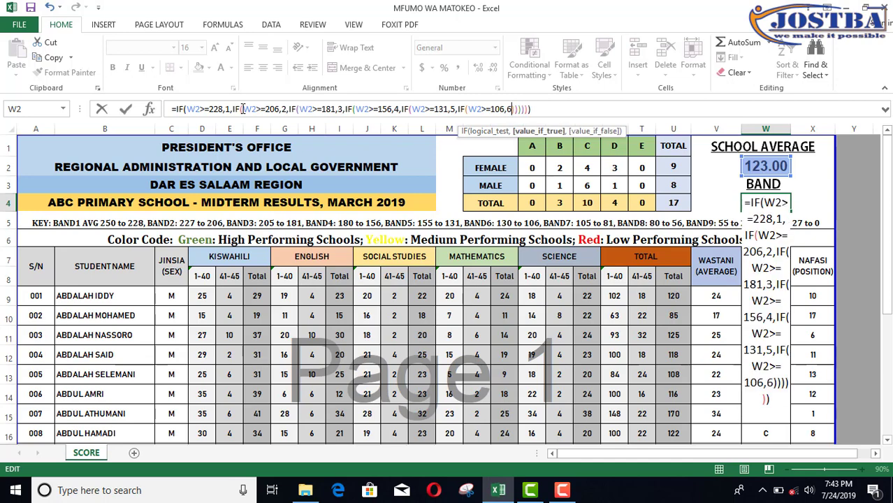
Nest a seventh IF in the band formula, returning 7 when W2>=81.
type(",IF")
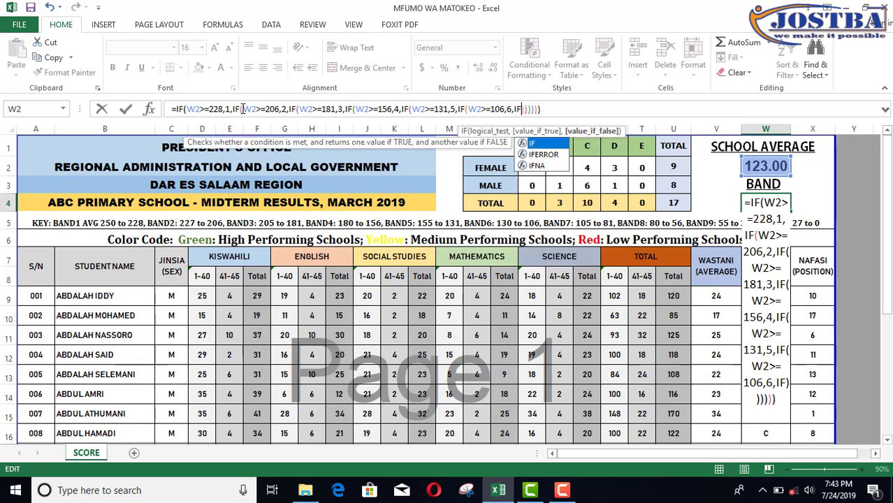
type("()")
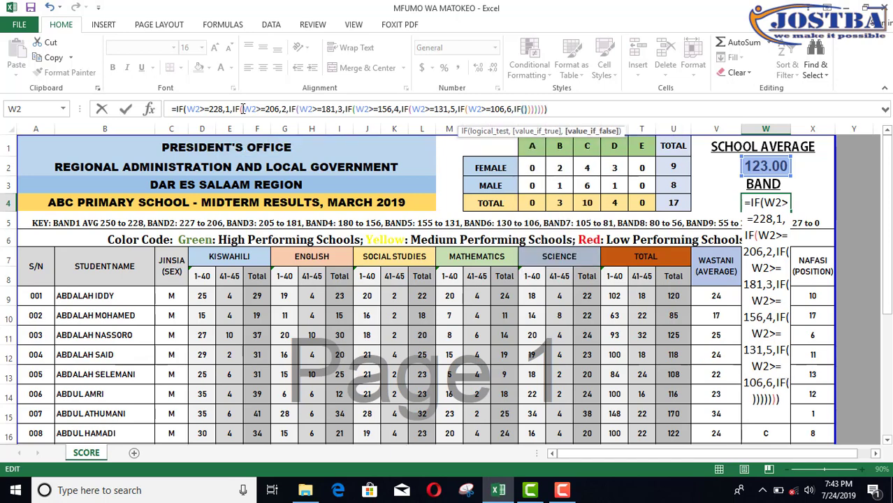
key("Left")
type("W2")
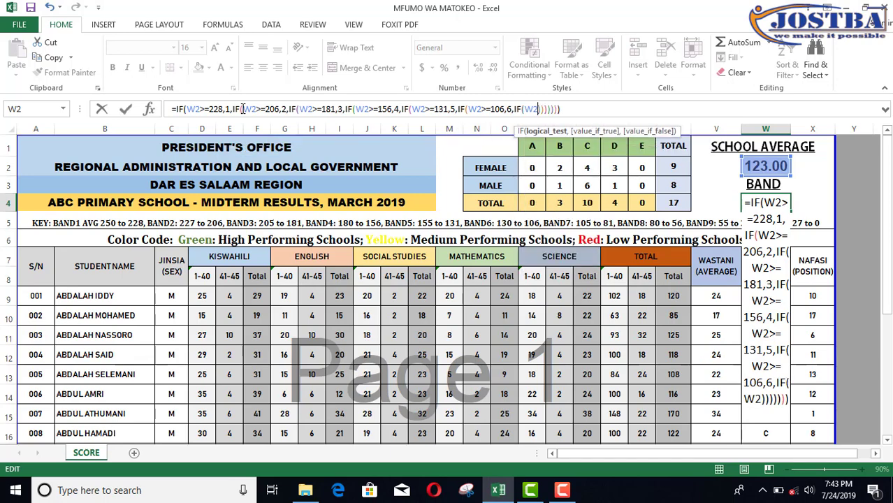
type(">=")
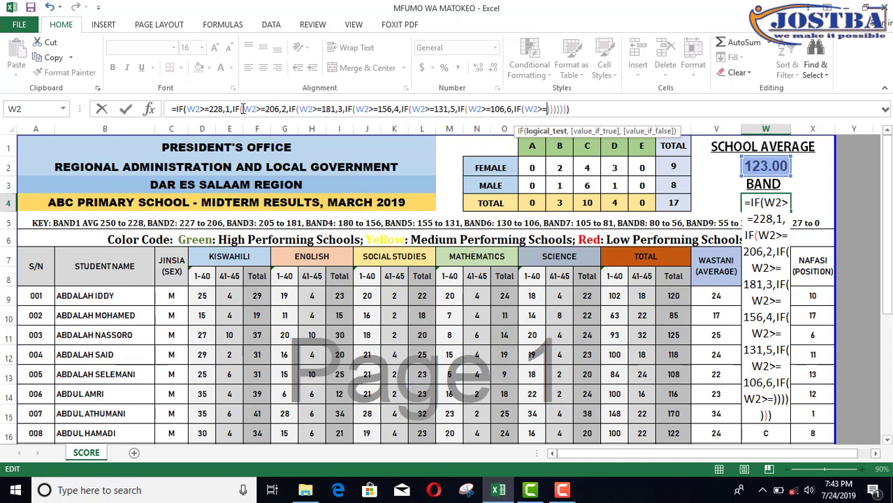
type("81,")
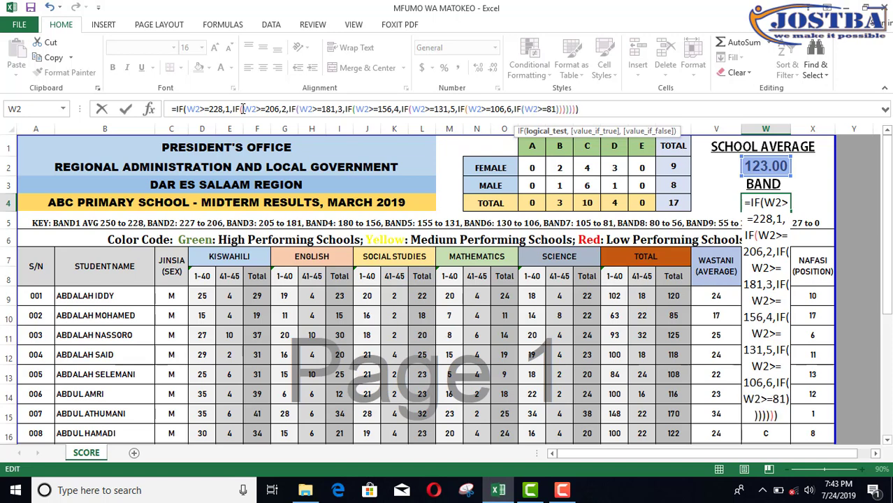
type("7,")
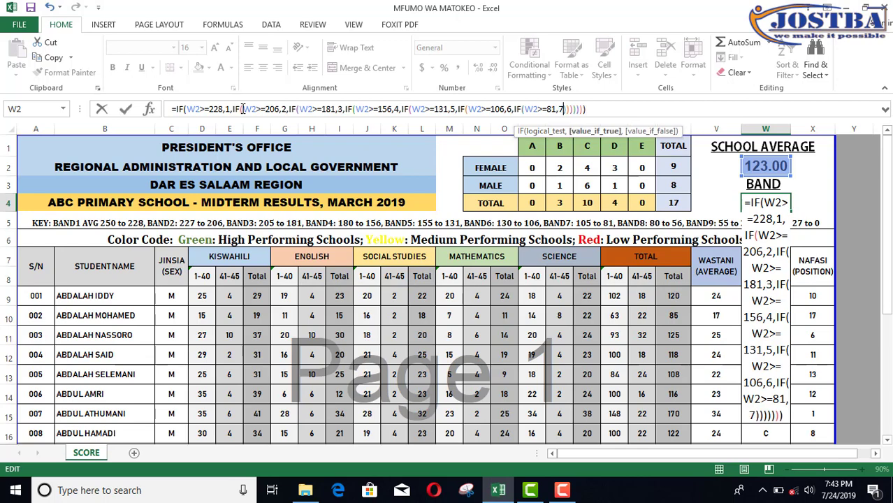
Nest an eighth IF in the band formula, returning 8 when W2>=56.
type("IF(")
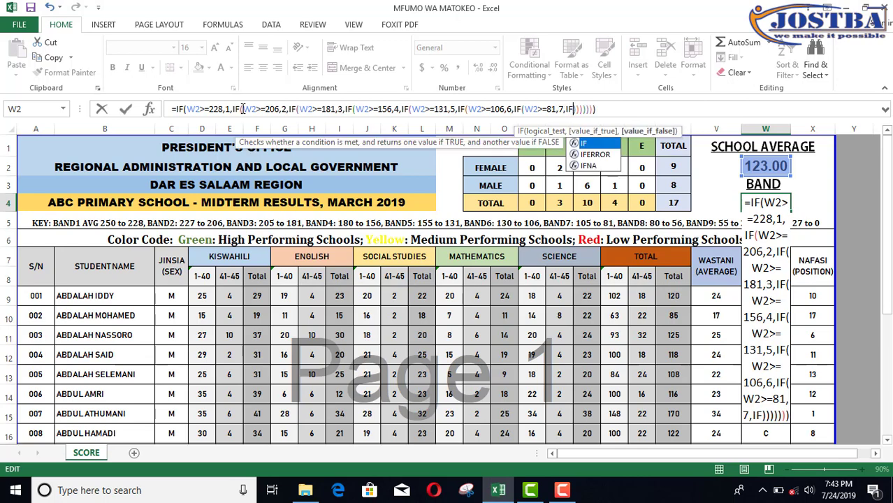
key("Right")
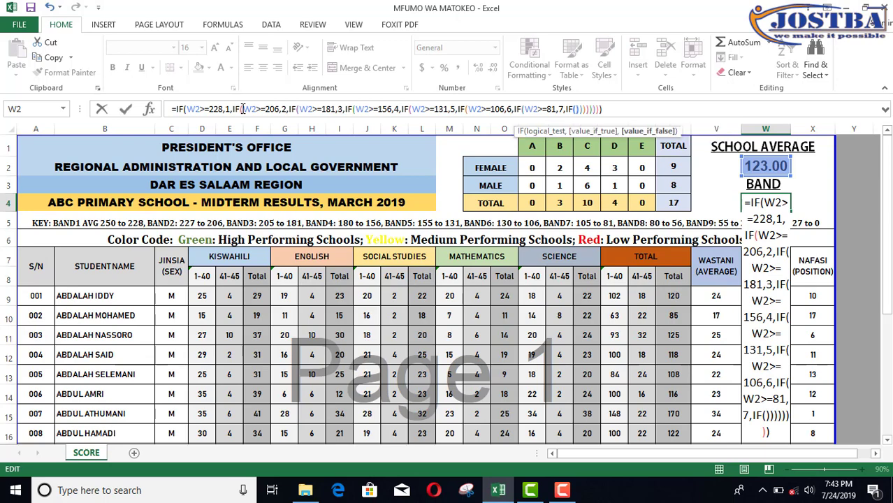
key("Left")
type("W2")
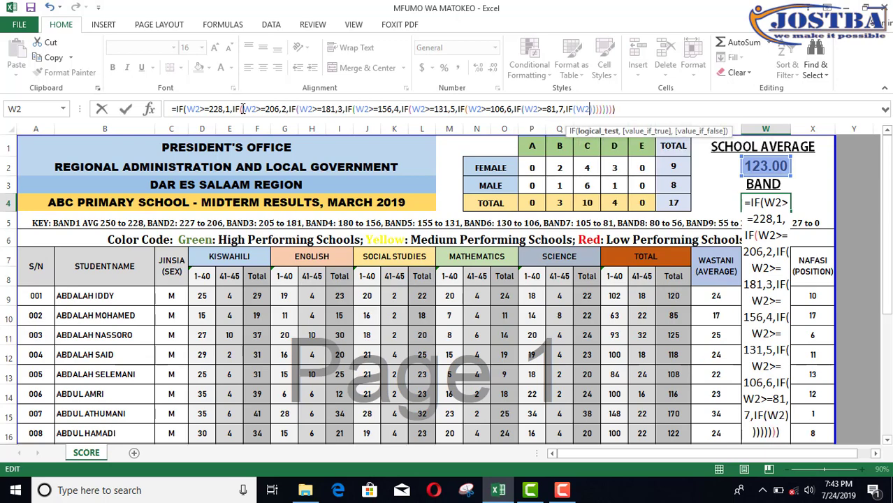
type(">=")
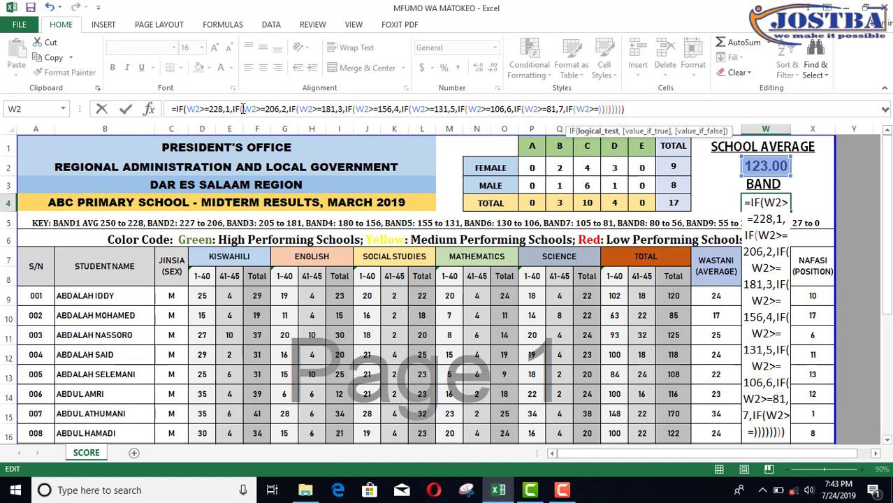
type("56,8")
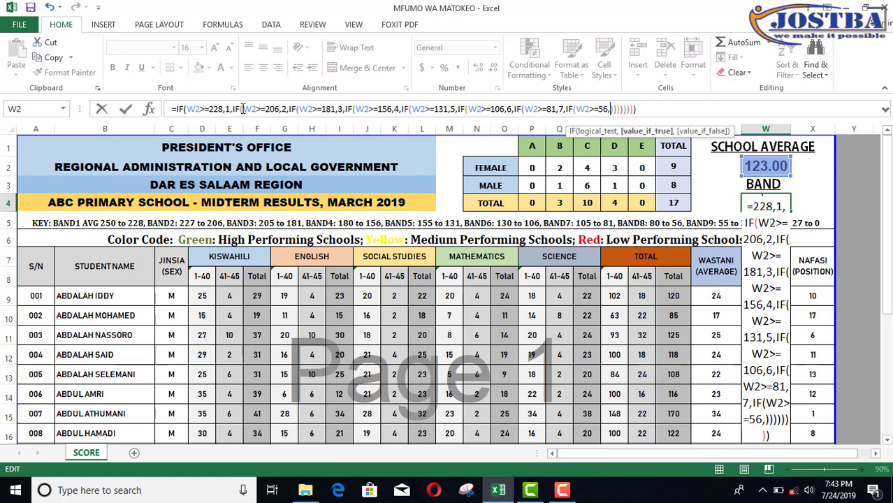
type(",")
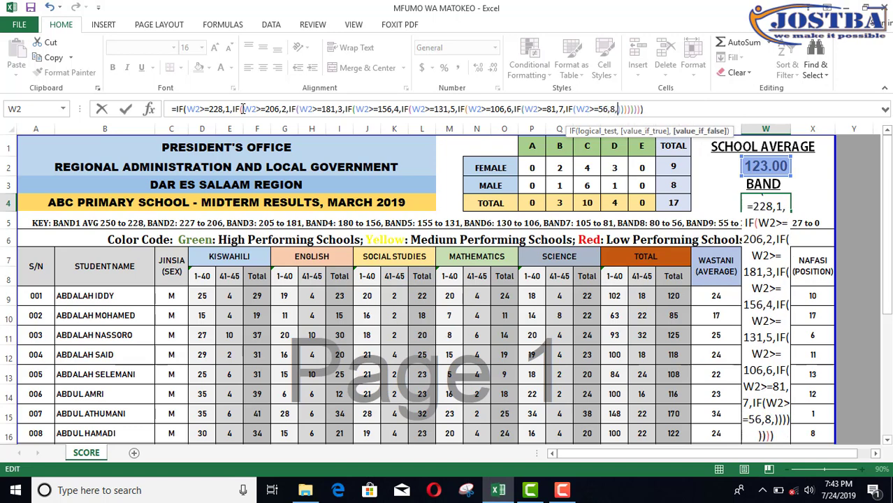
Nest a ninth IF in the band formula that returns "" when W2>="", and enter the formula in W4.
type("IF(")
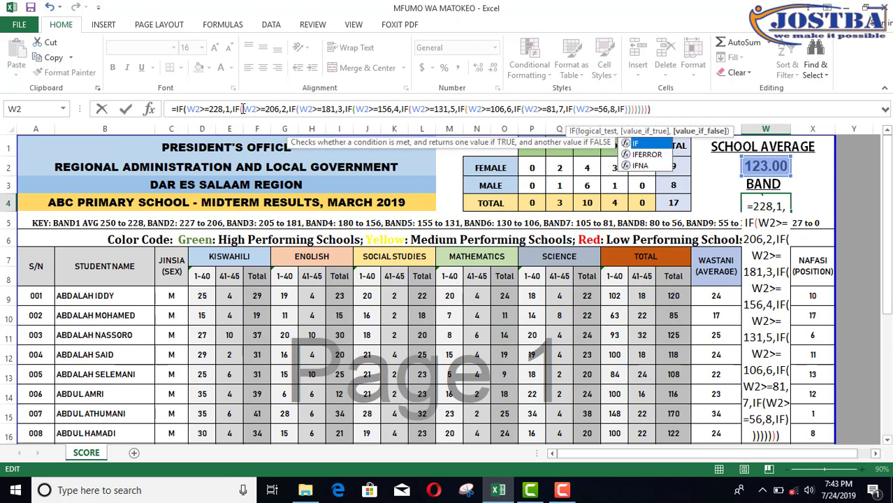
type("W2>")
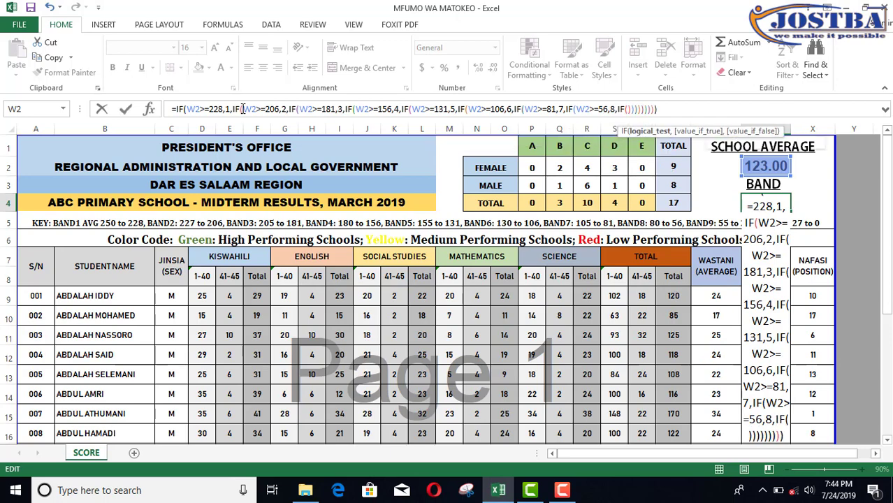
type("=")
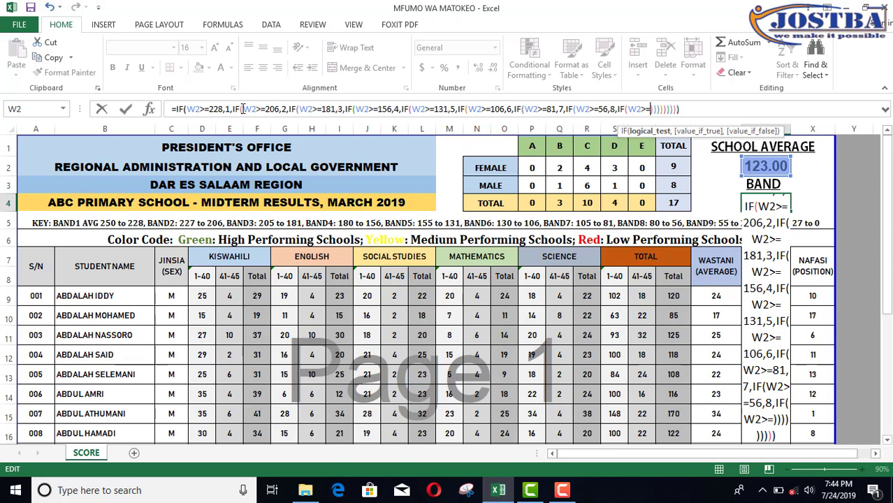
type("0,")
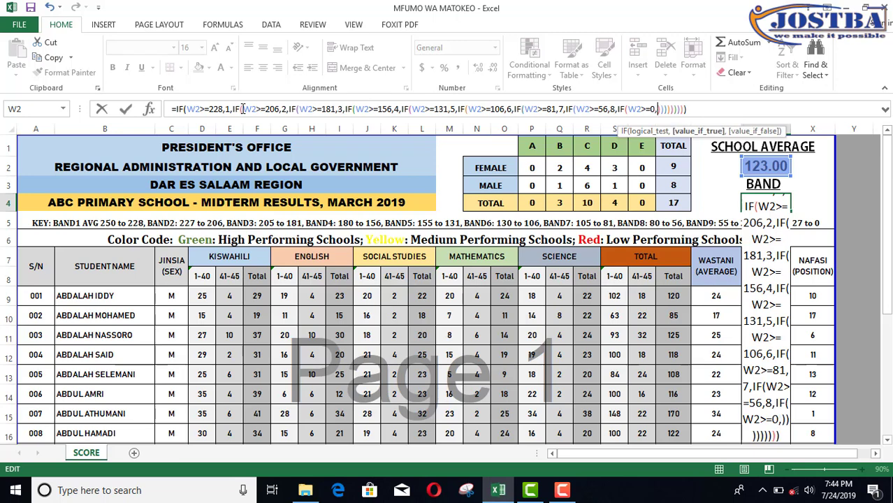
key("BackSpace")
key("BackSpace")
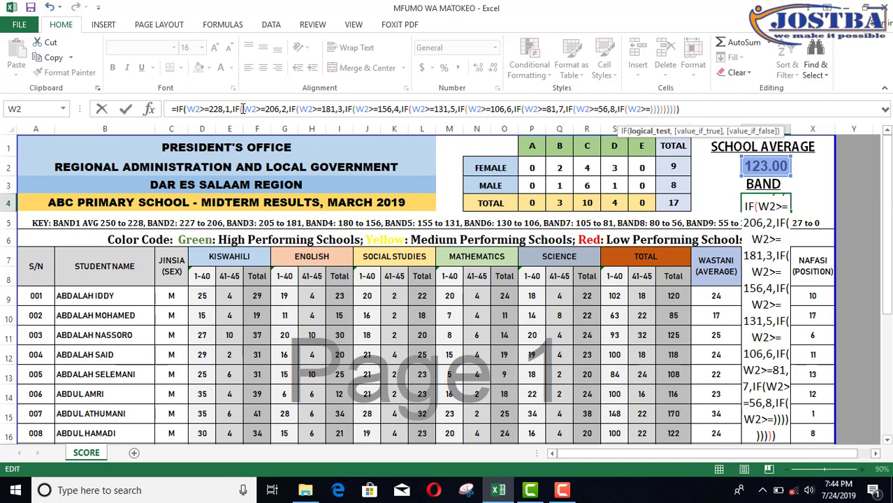
type("\"\",")
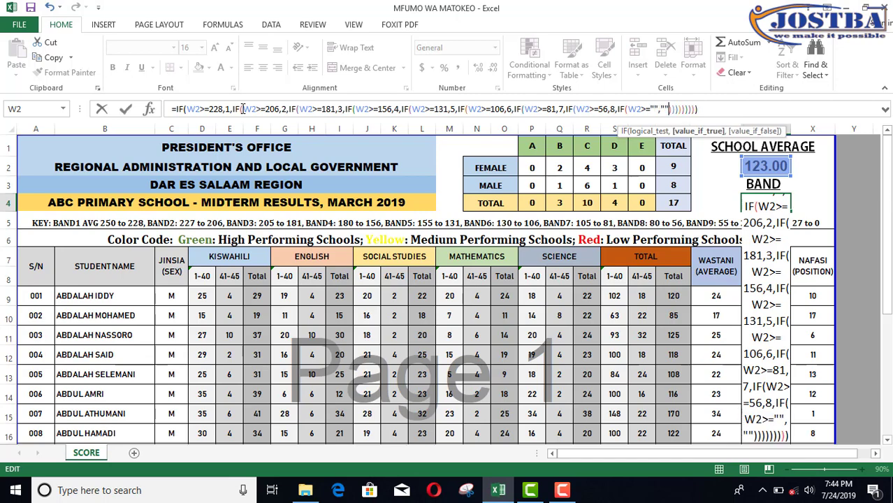
key("Return")
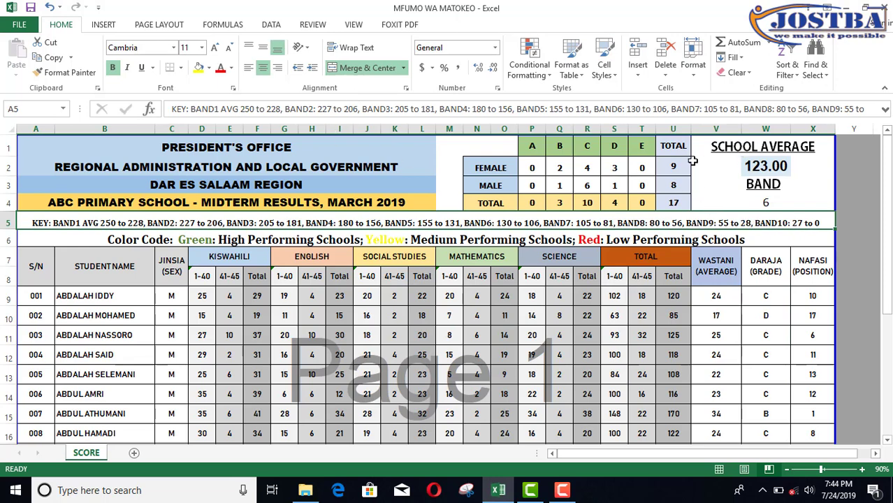
Correct the last IF of the W4 band formula to return 9 when W2>=28 and otherwise 10.
left_click(756, 201)
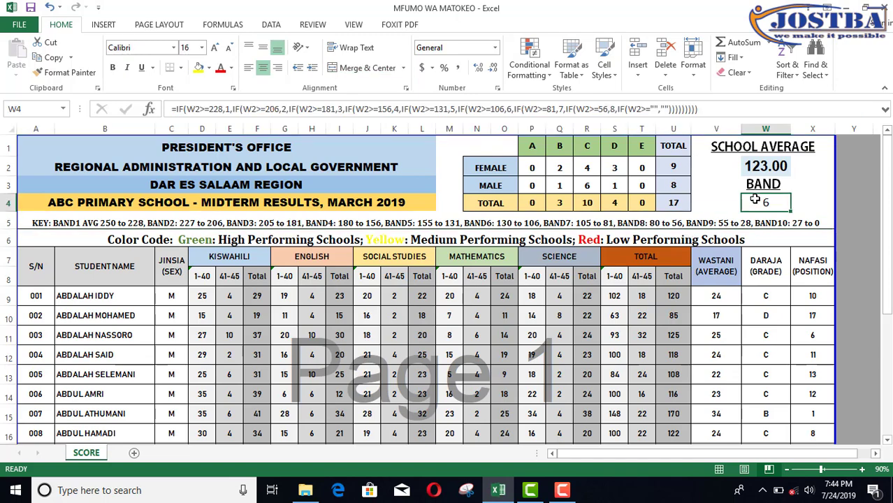
left_click(657, 108)
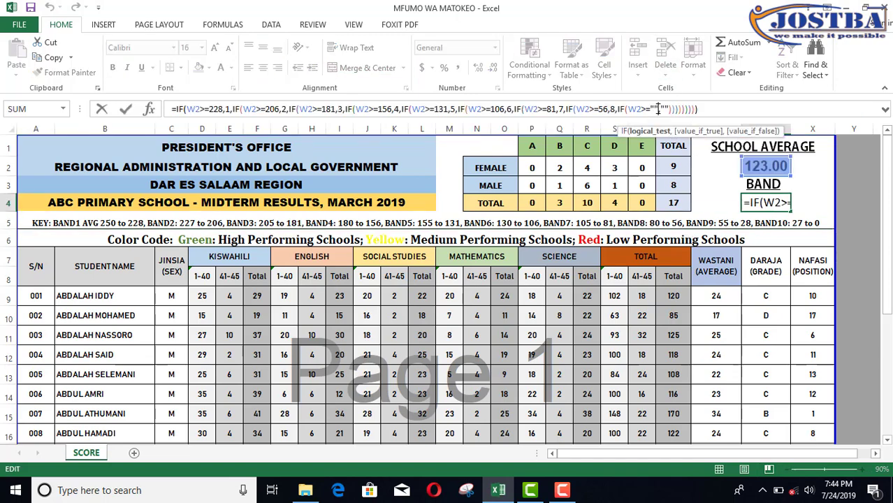
type("2>=56,8,")
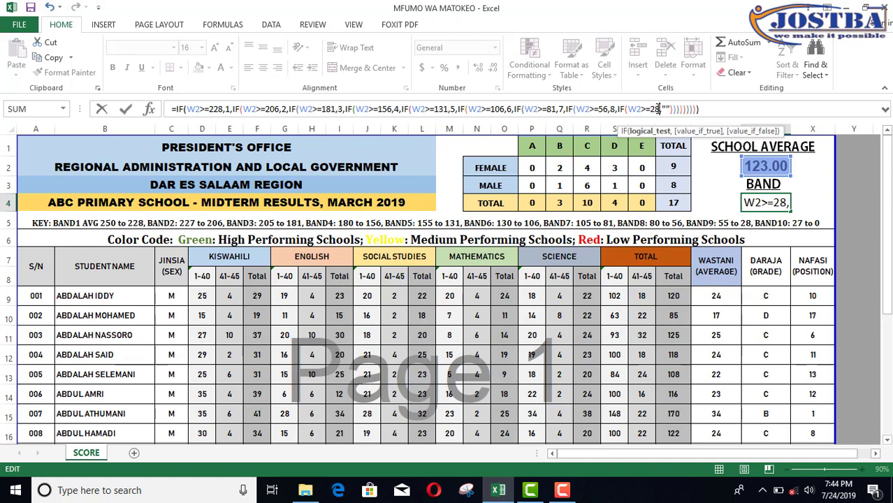
key("Right")
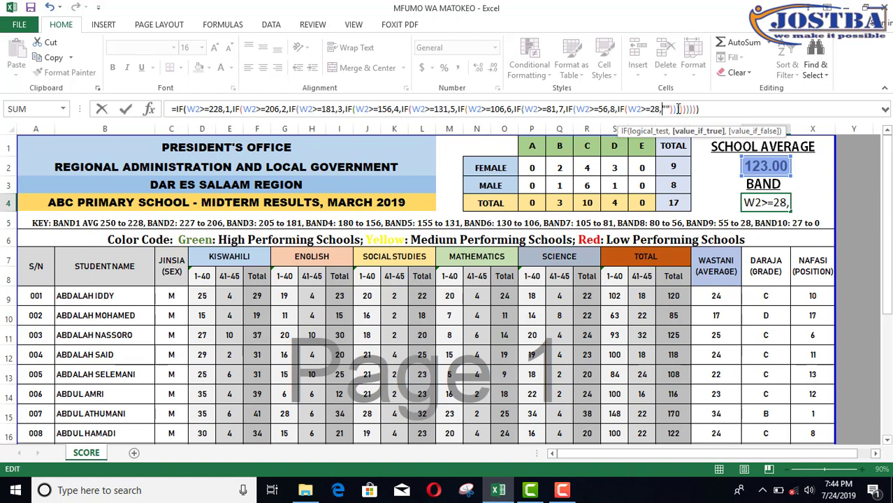
key("Delete")
key("Delete")
type("9,")
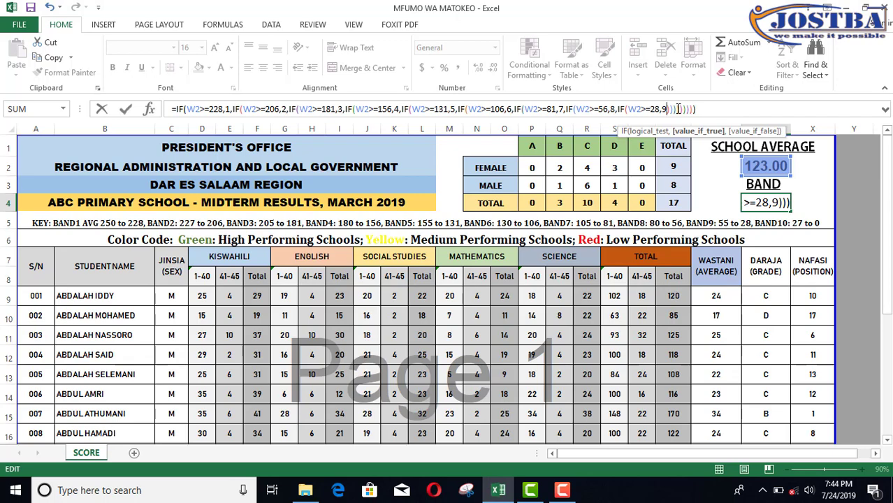
type("10")
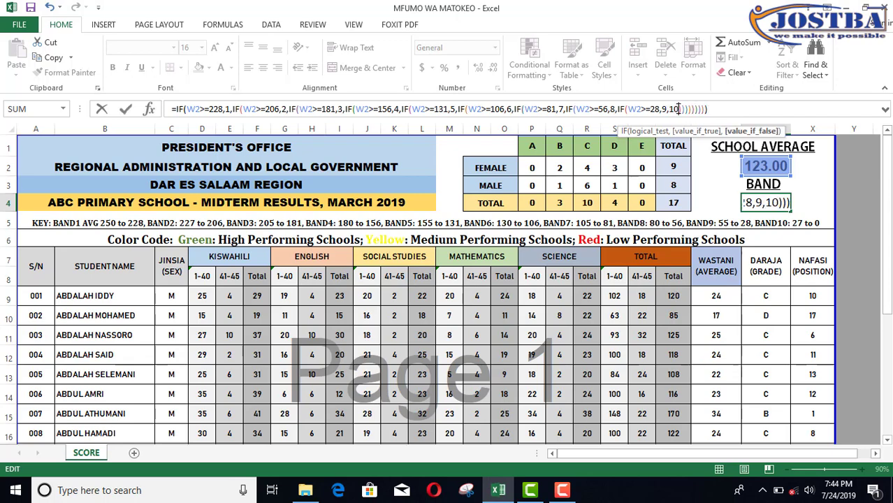
key("Return")
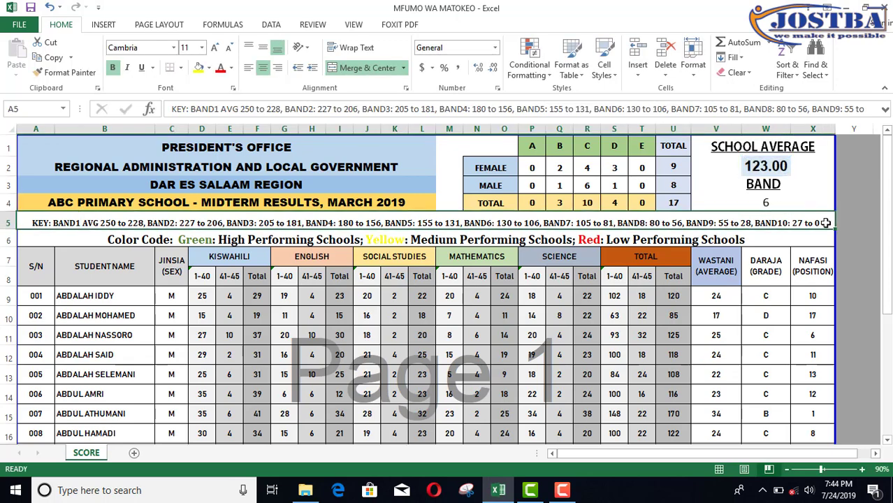
Create a formula-based conditional formatting rule for band cell W4 with the condition =$W$4=1.
left_click(769, 201)
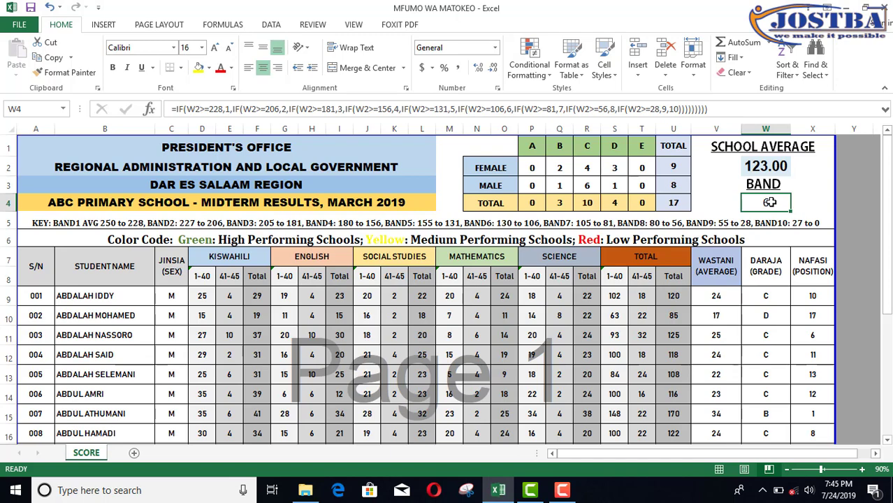
left_click(548, 79)
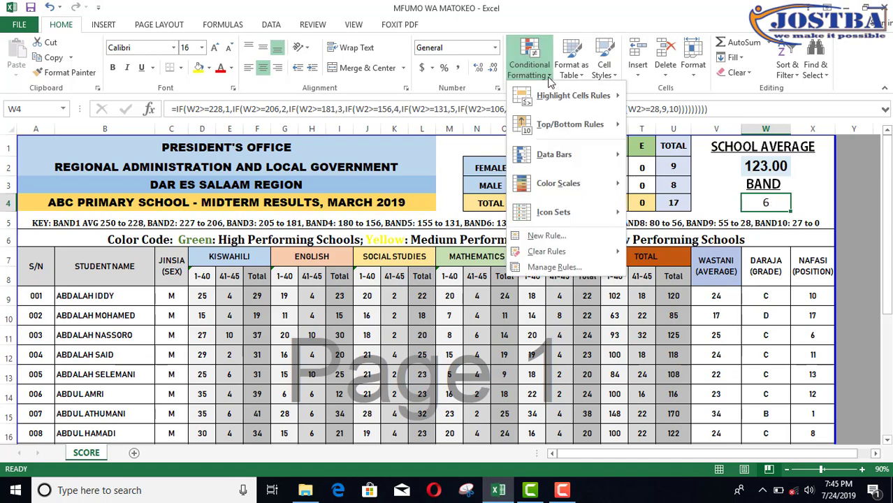
left_click(547, 236)
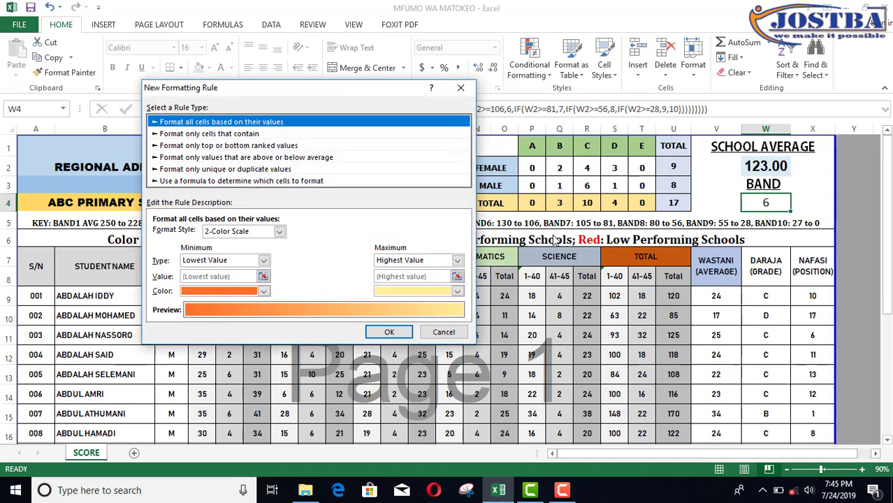
left_click(265, 181)
left_click(237, 233)
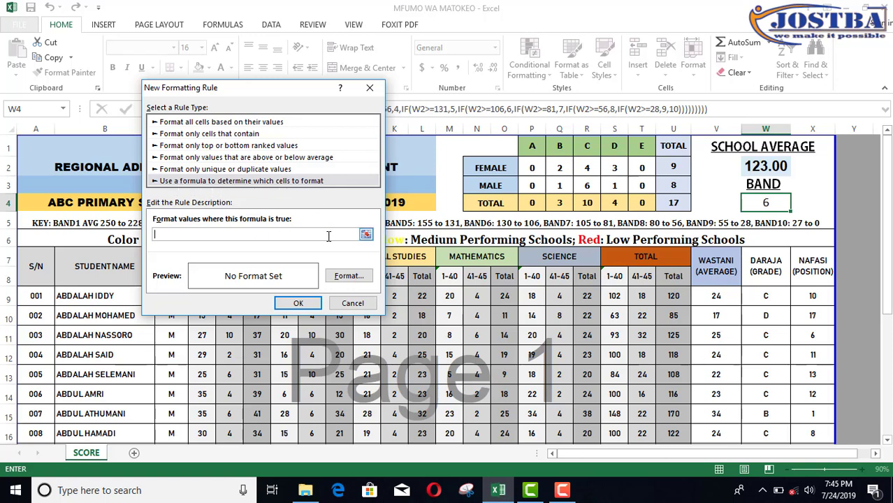
left_click(762, 203)
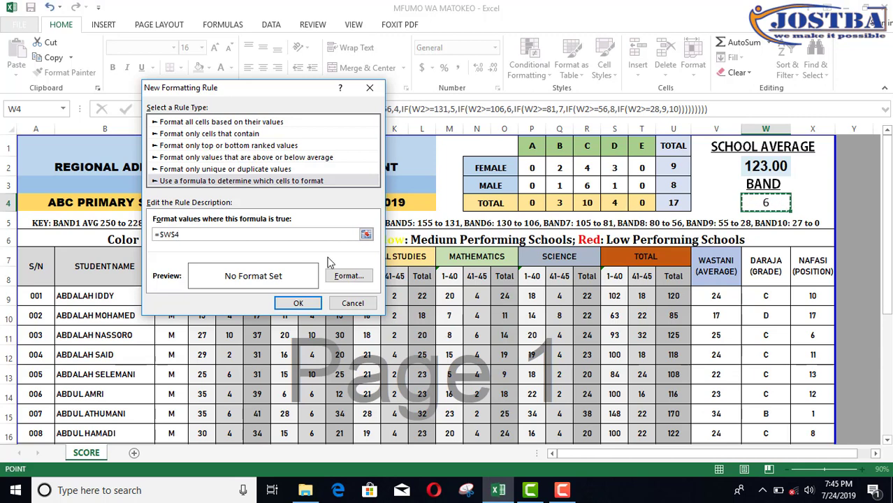
type("=1")
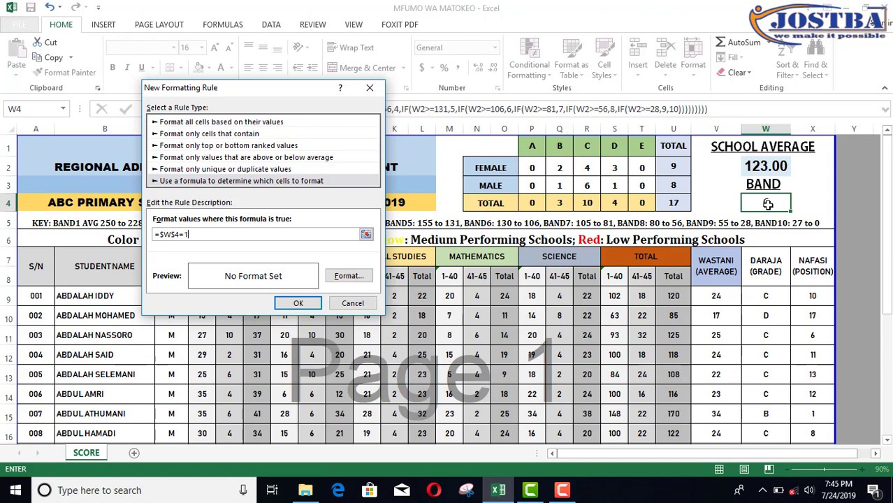
Give the band 1 rule a dark green fill from the standard color palette and save the rule.
left_click(347, 278)
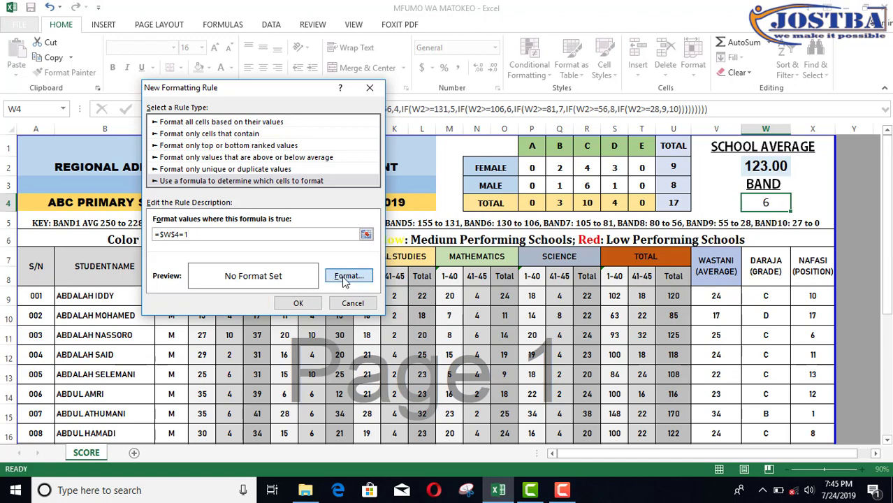
left_click(270, 56)
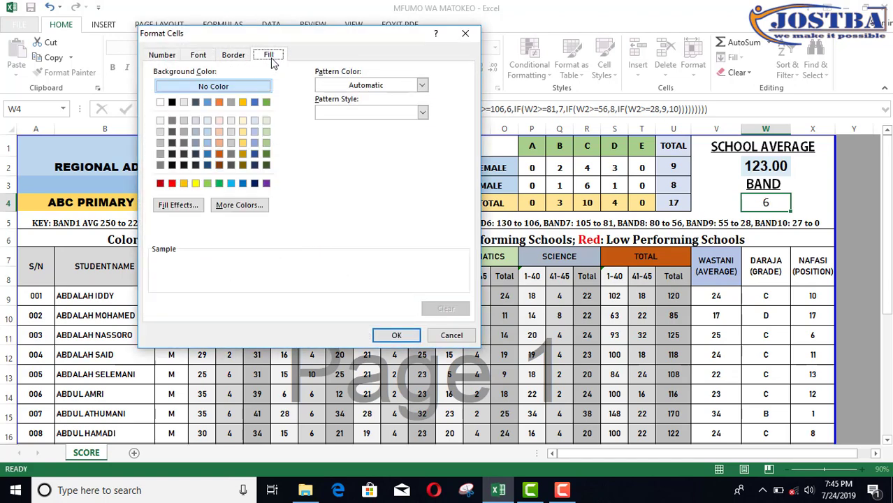
left_click(218, 184)
left_click(233, 202)
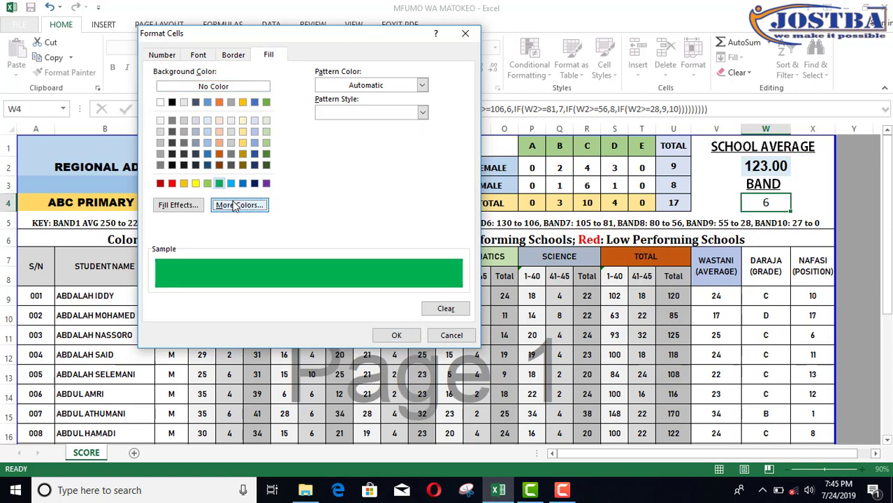
left_click(227, 101)
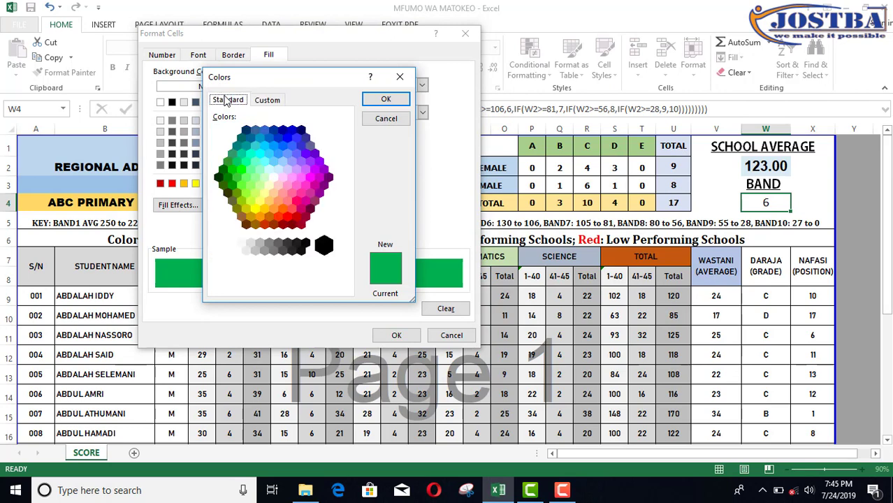
left_click(226, 162)
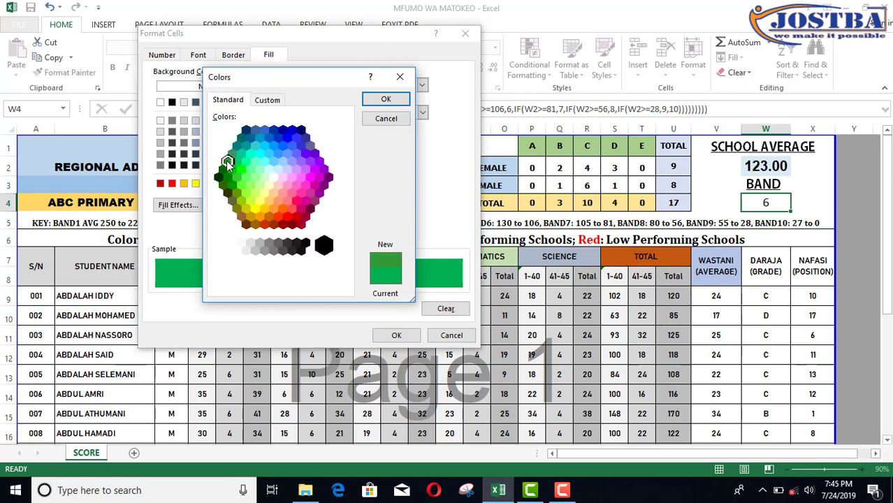
left_click(378, 97)
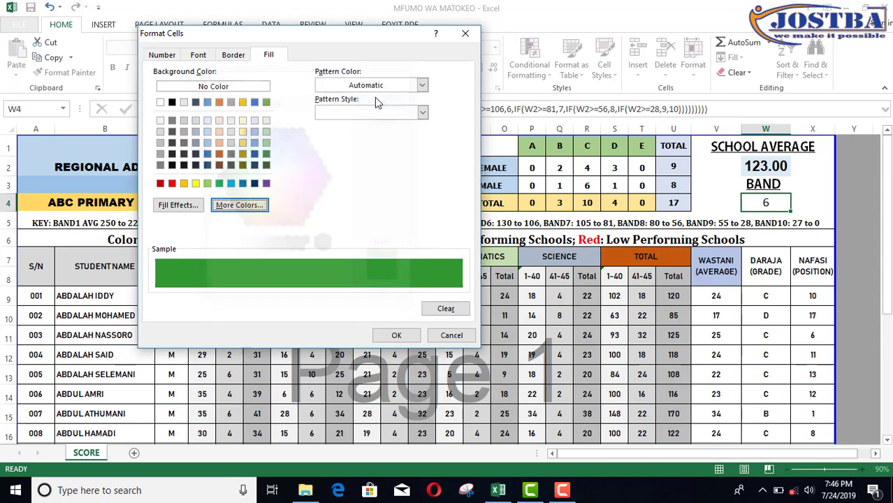
left_click(395, 335)
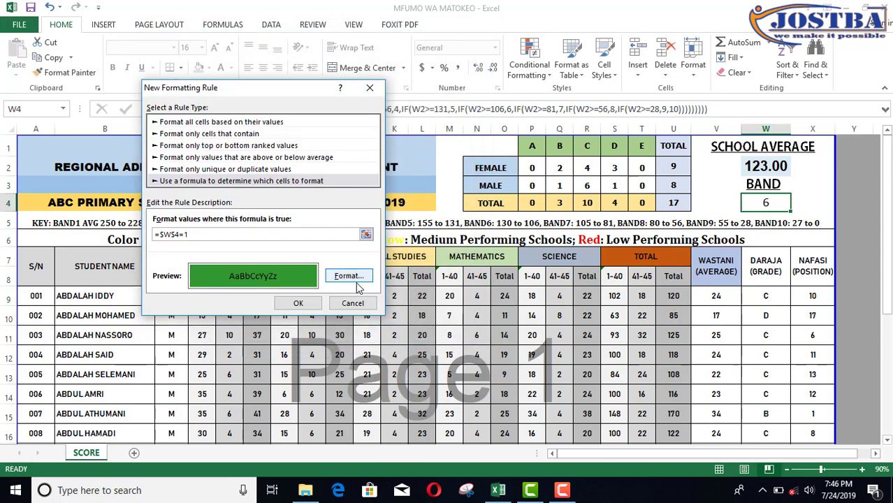
left_click(299, 306)
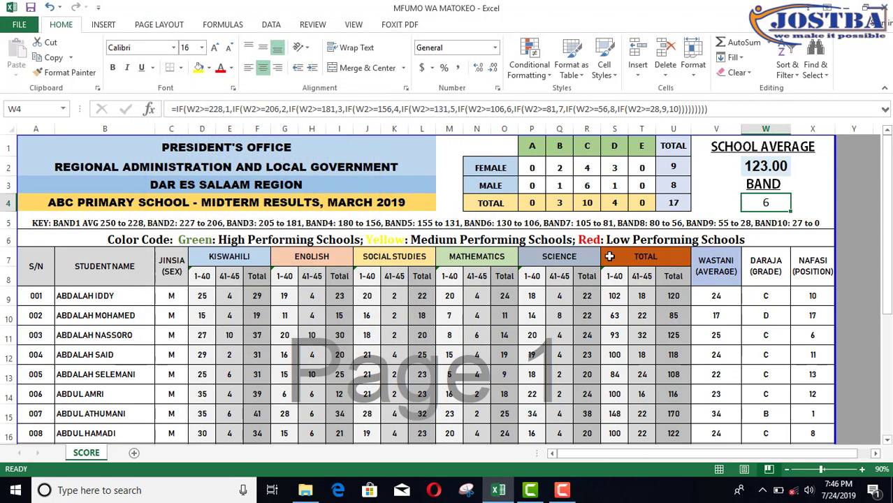
Add a second formula-based rule for W4 in the rules manager with the condition =$W$4=2.
left_click(529, 66)
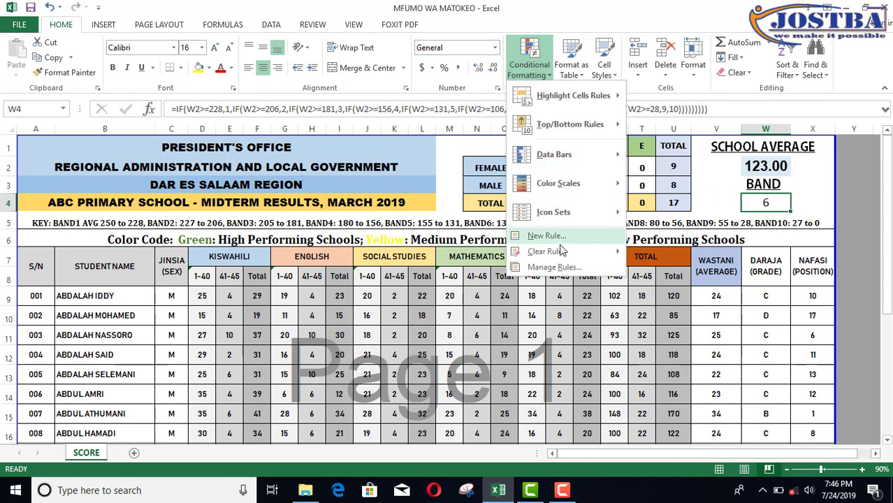
left_click(555, 267)
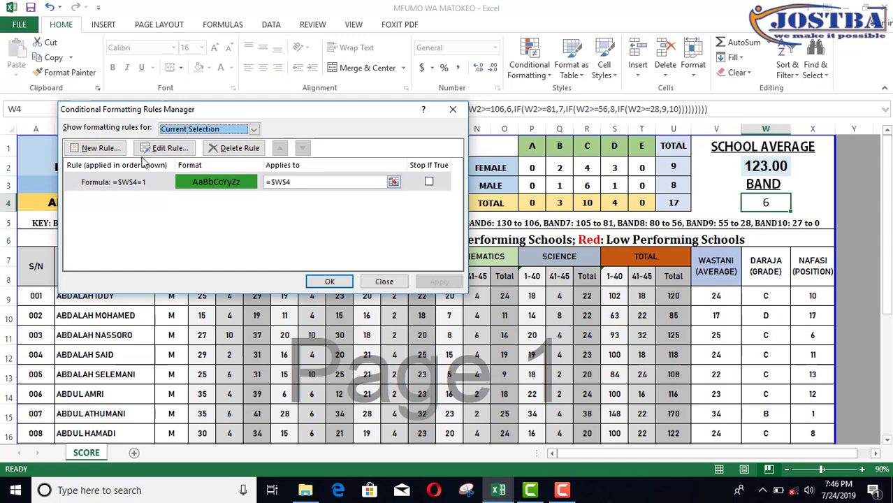
left_click(102, 149)
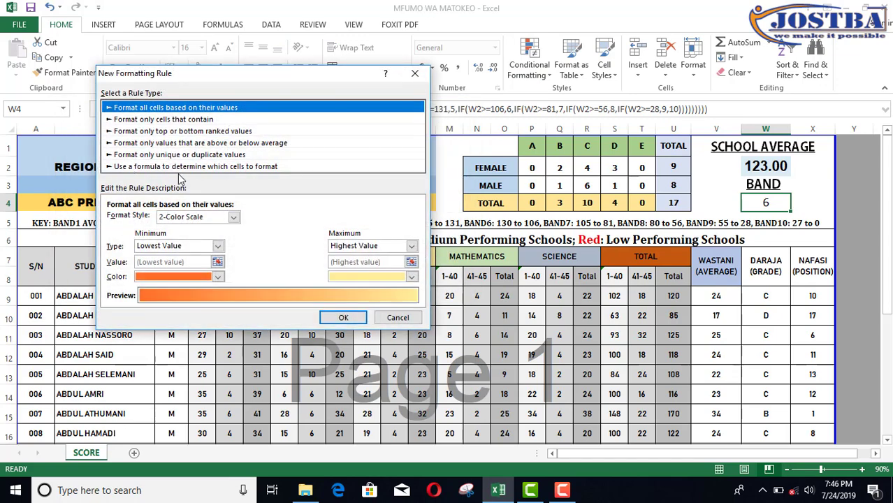
left_click(179, 171)
left_click(182, 218)
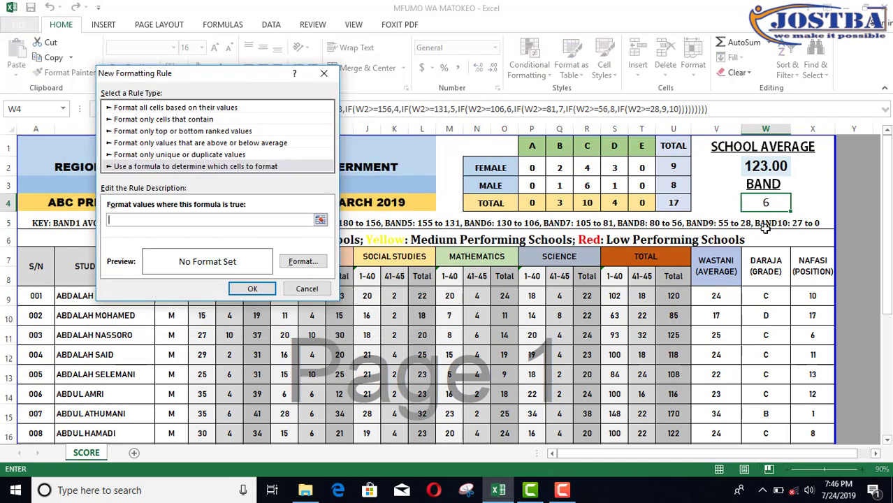
type("=")
left_click(766, 203)
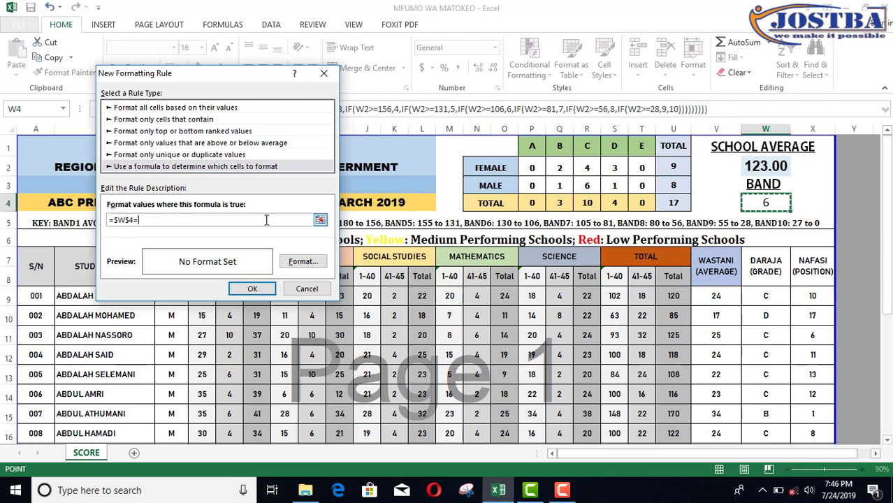
type("=2")
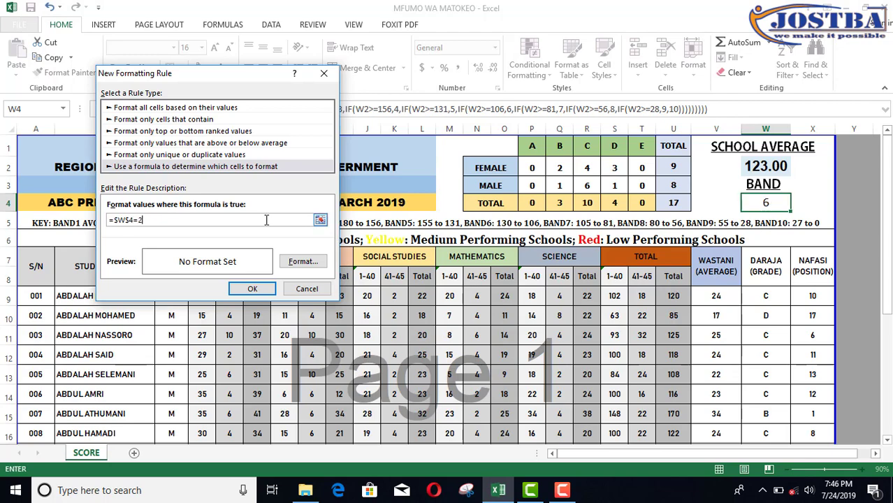
Give the band 2 rule a bright green fill from the standard color palette and save the rule.
left_click(300, 264)
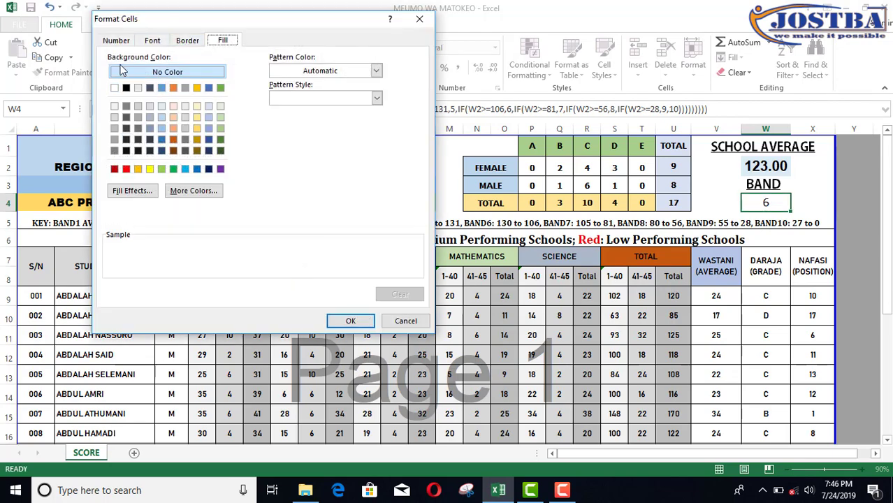
left_click(194, 192)
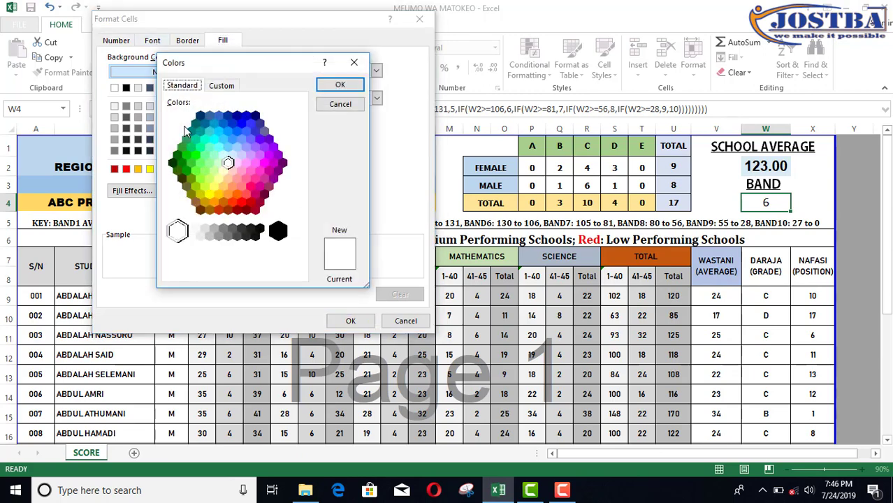
left_click(186, 155)
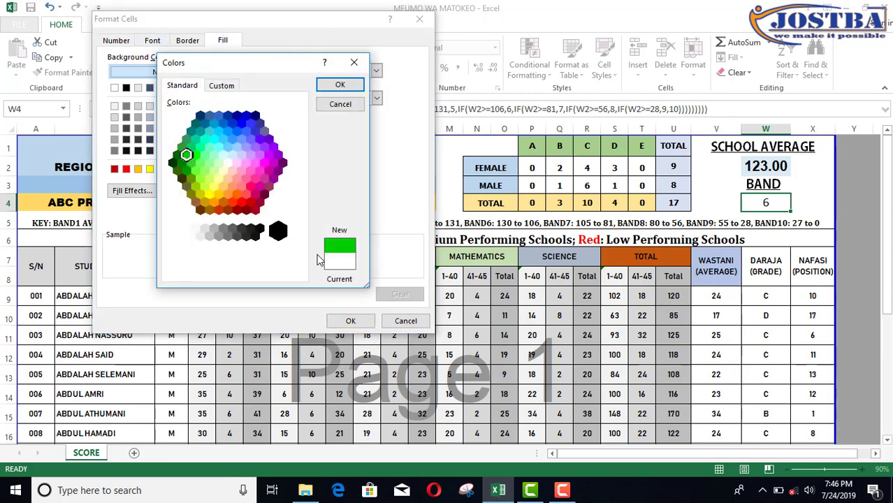
left_click(341, 84)
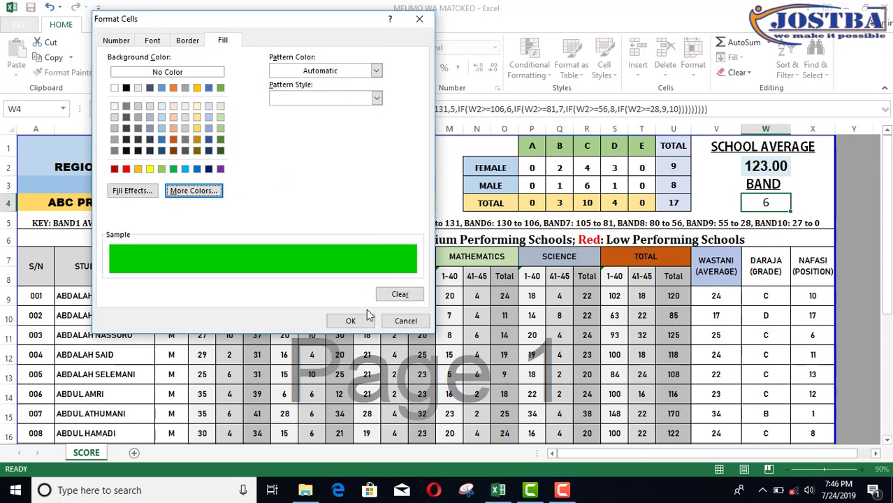
left_click(350, 321)
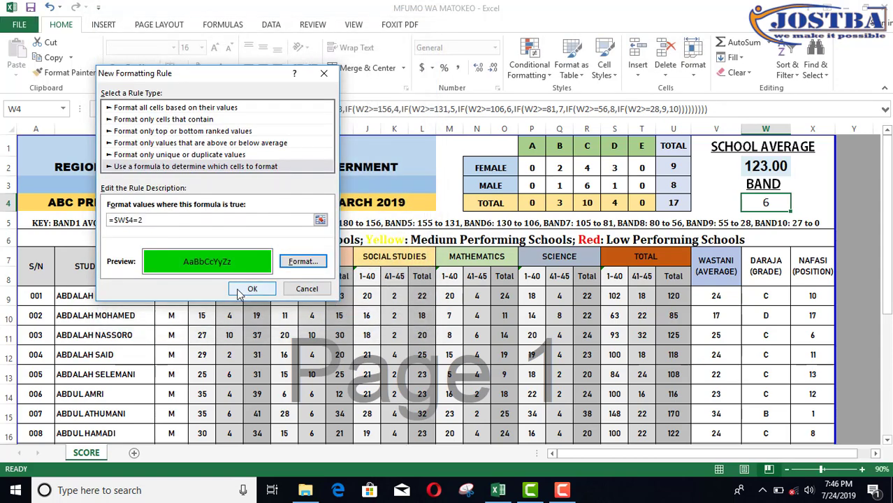
left_click(240, 290)
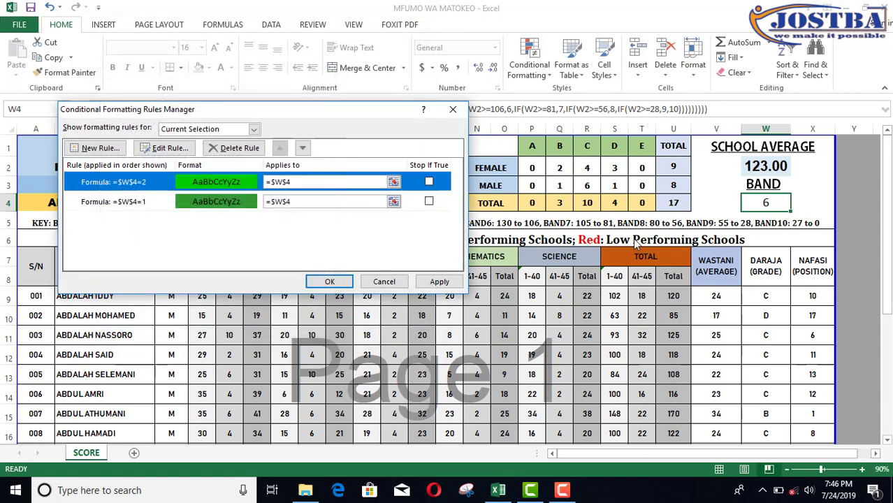
Add a third formula-based rule for W4 with the condition =$W$4=3.
left_click(101, 148)
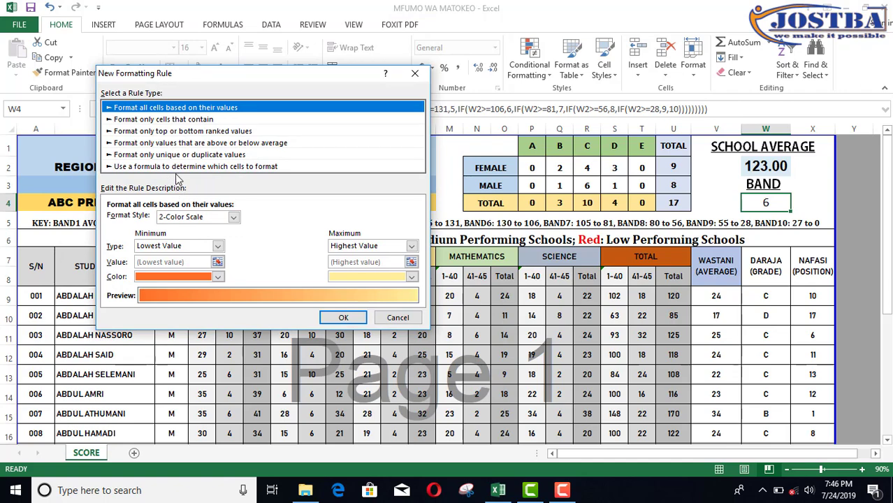
left_click(175, 168)
left_click(179, 219)
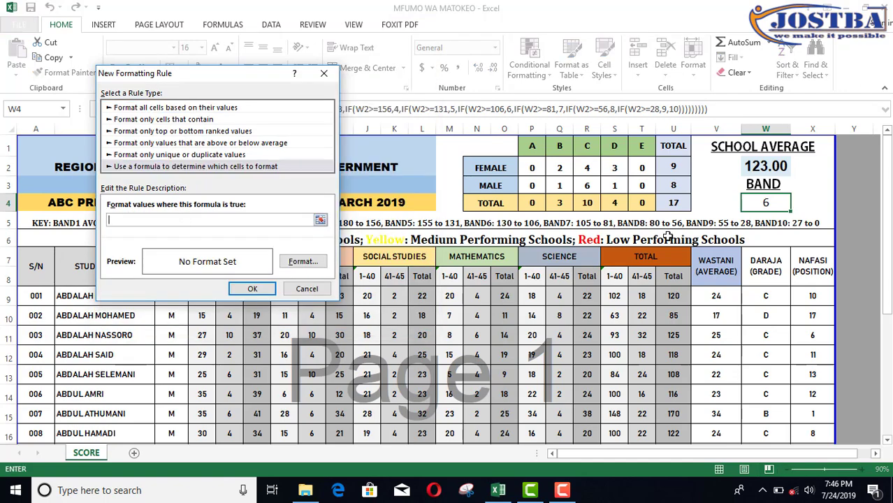
left_click(766, 204)
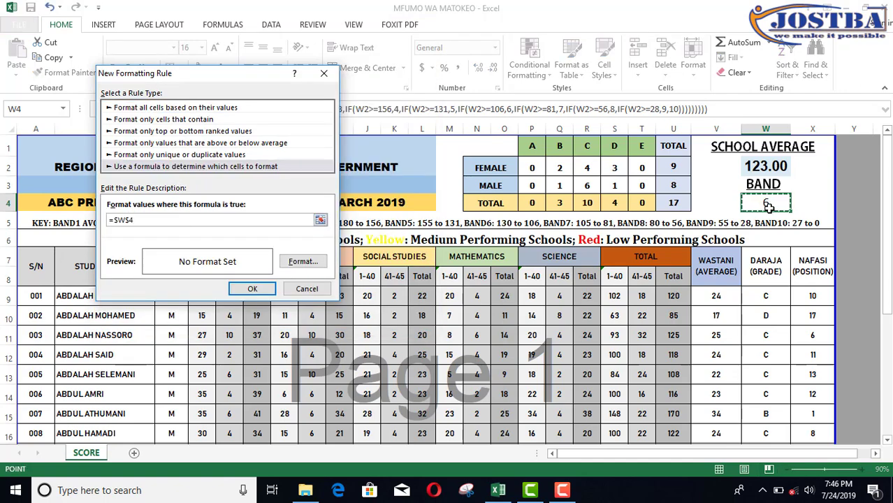
type("=3")
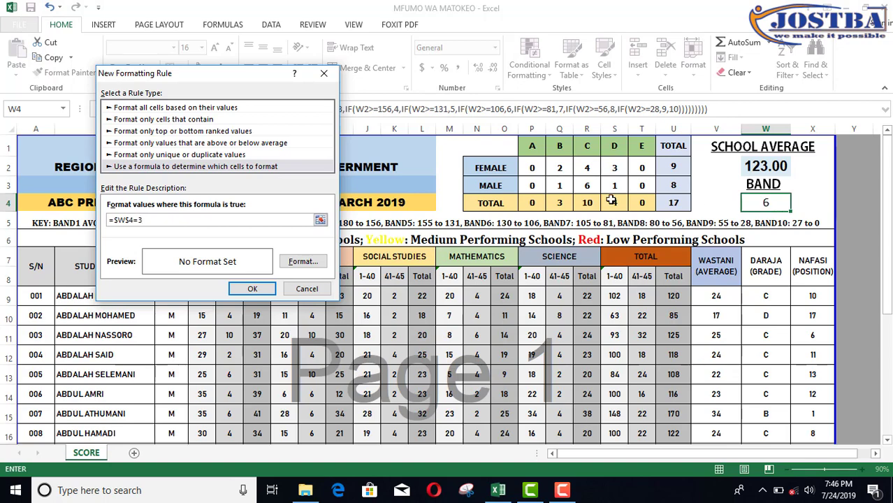
Give the band 3 rule a medium green fill from the standard color palette and save the rule.
left_click(307, 261)
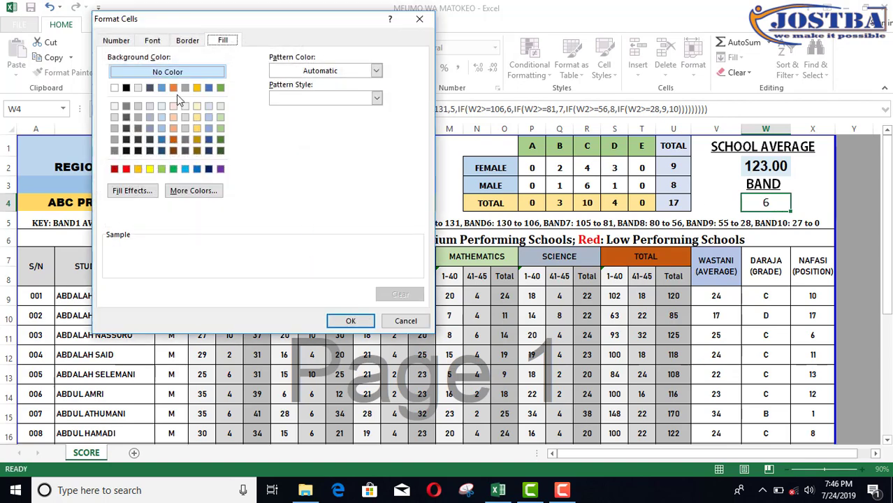
left_click(195, 192)
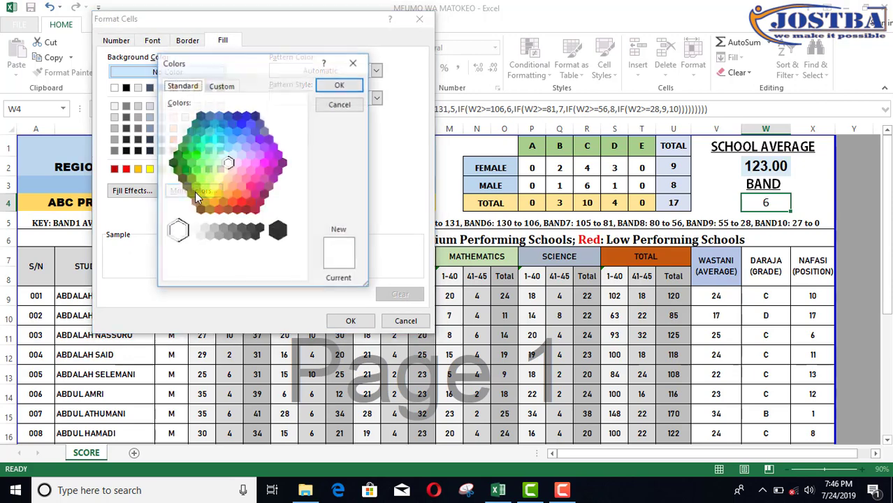
left_click(193, 164)
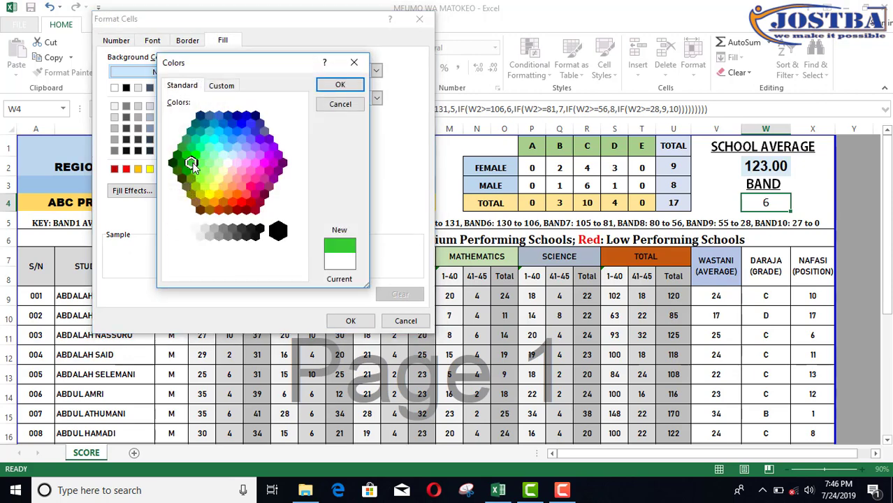
left_click(332, 87)
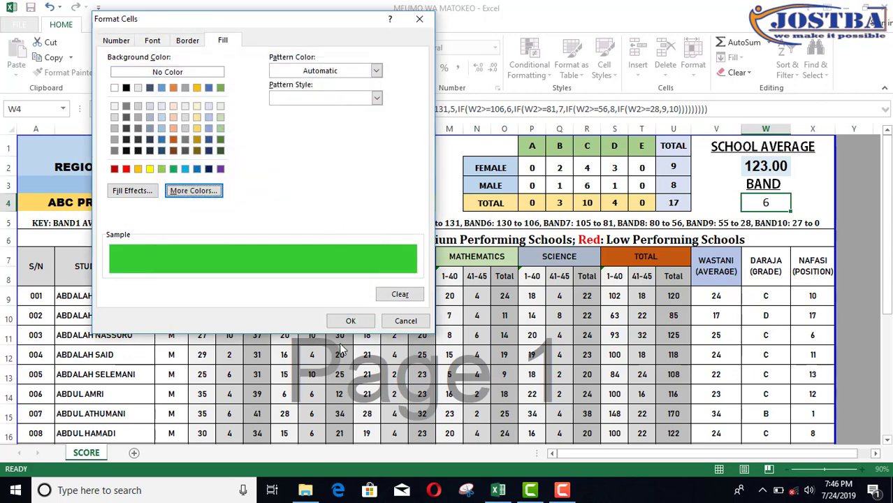
left_click(344, 322)
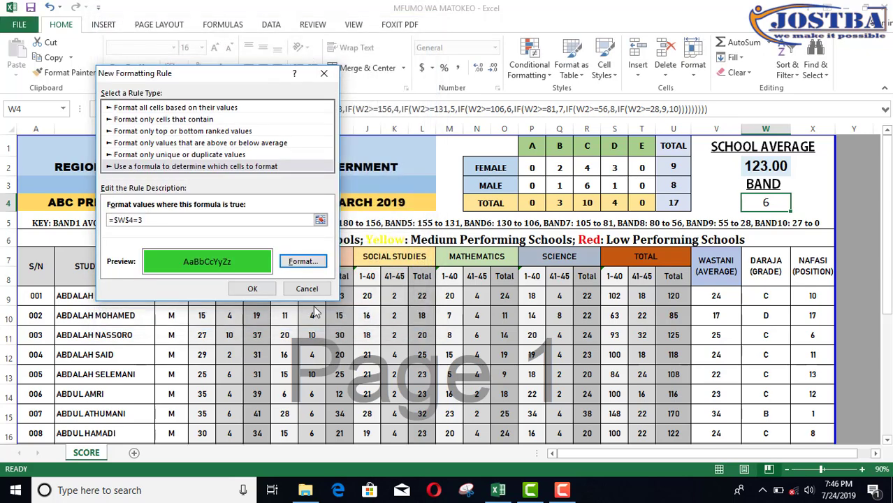
left_click(252, 289)
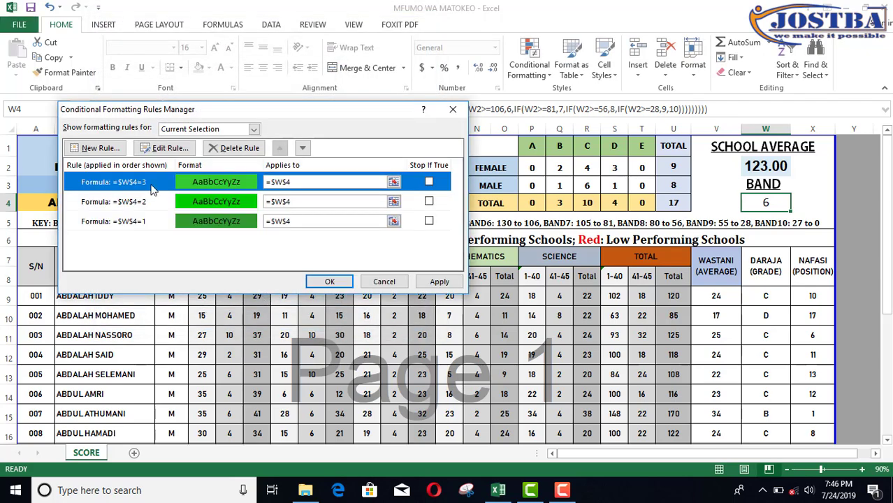
Add a fourth formula-based rule for W4 with the condition =$W$4=4.
left_click(96, 149)
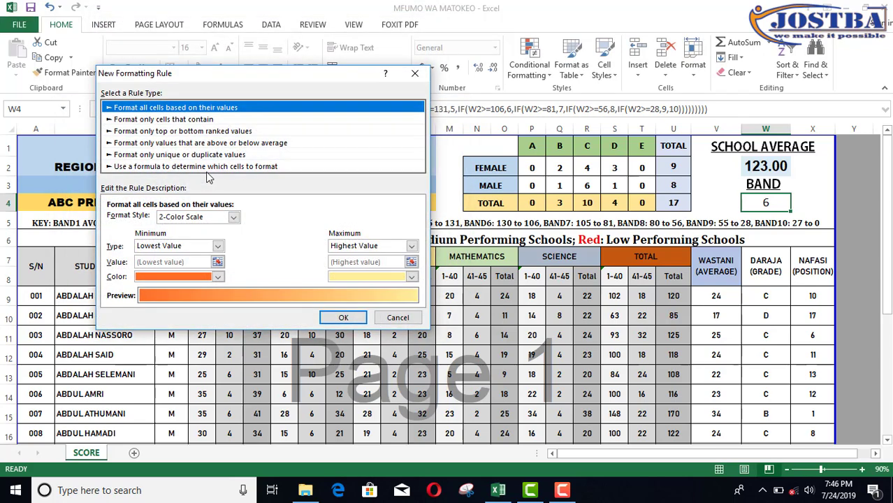
left_click(201, 168)
left_click(179, 221)
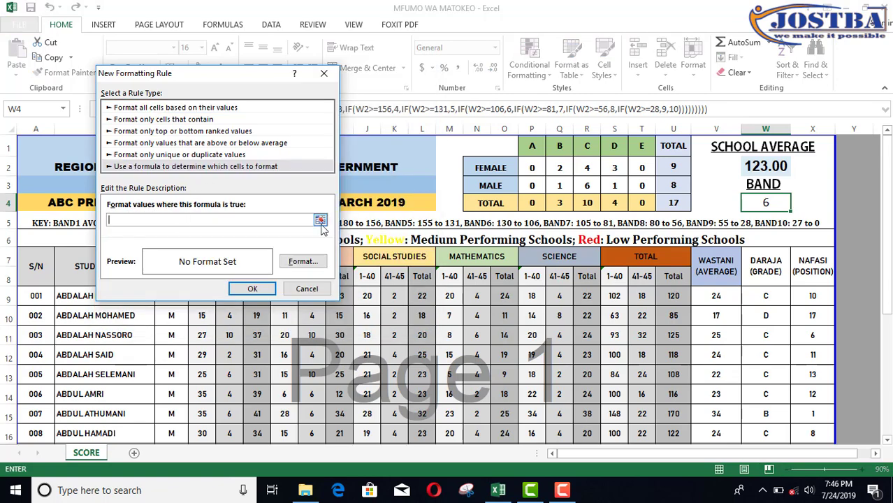
type("=")
left_click(769, 208)
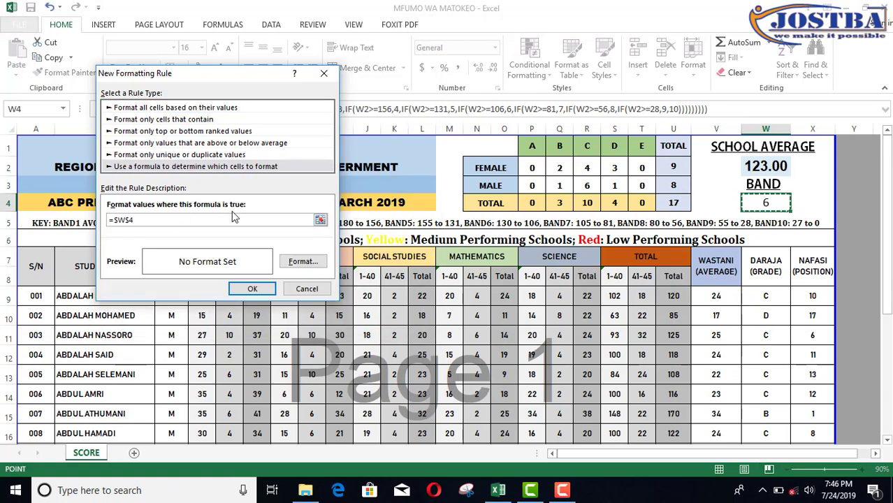
type("=4")
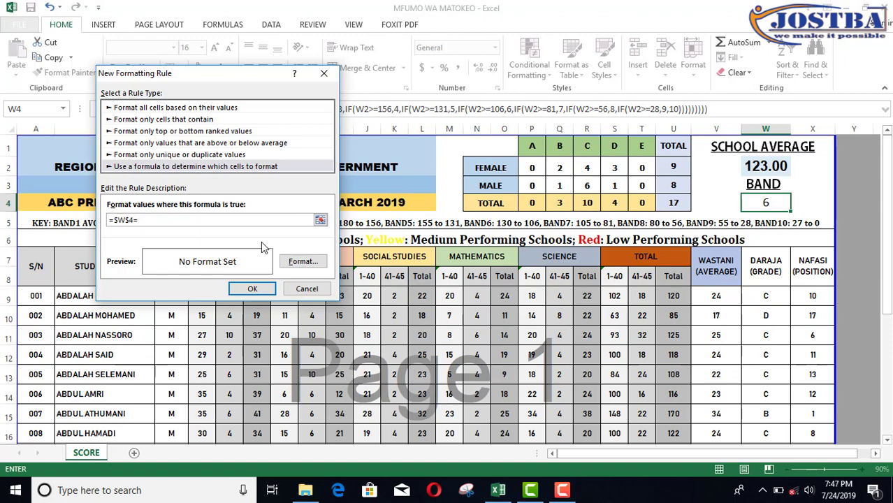
Give the band 4 rule a light yellow fill from the standard color palette and save the rule.
left_click(303, 262)
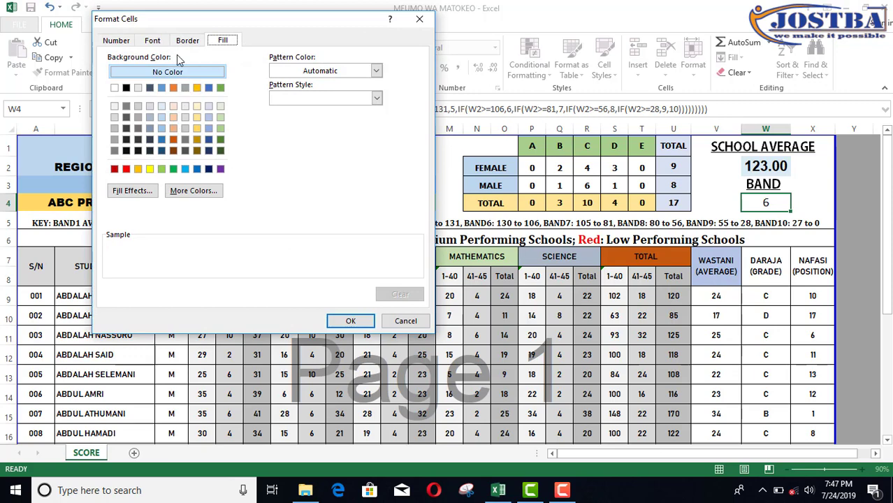
left_click(191, 192)
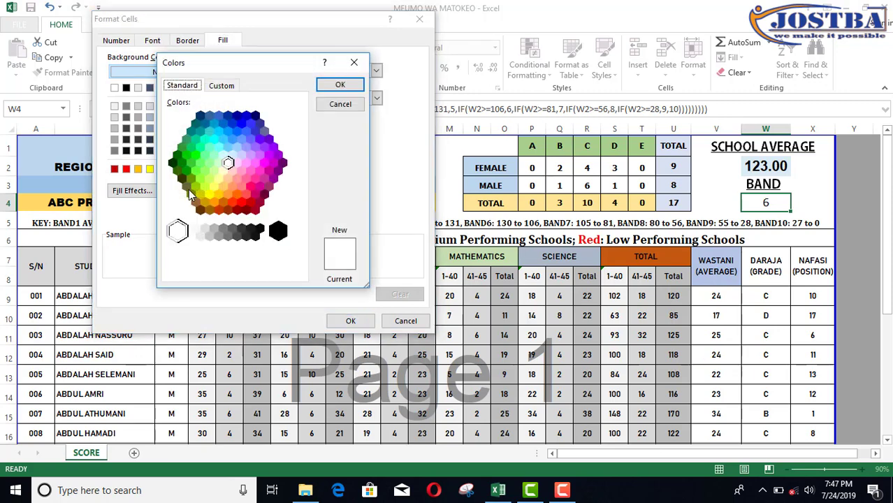
left_click(223, 171)
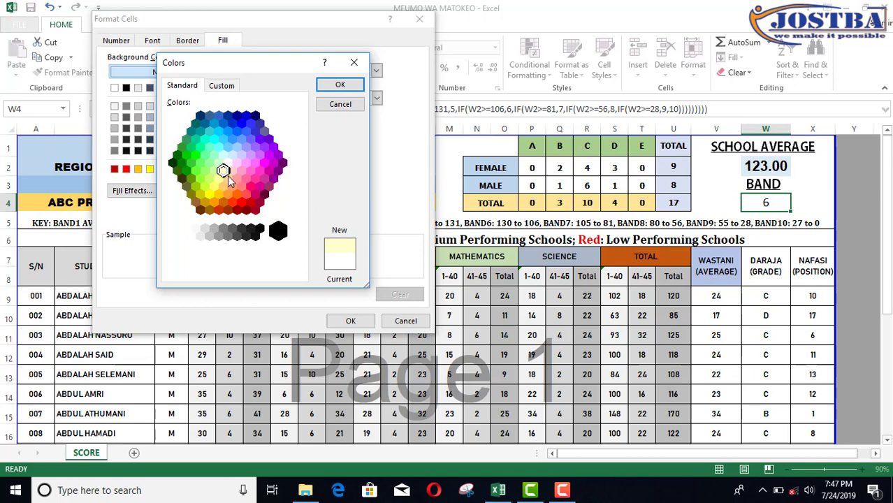
left_click(334, 86)
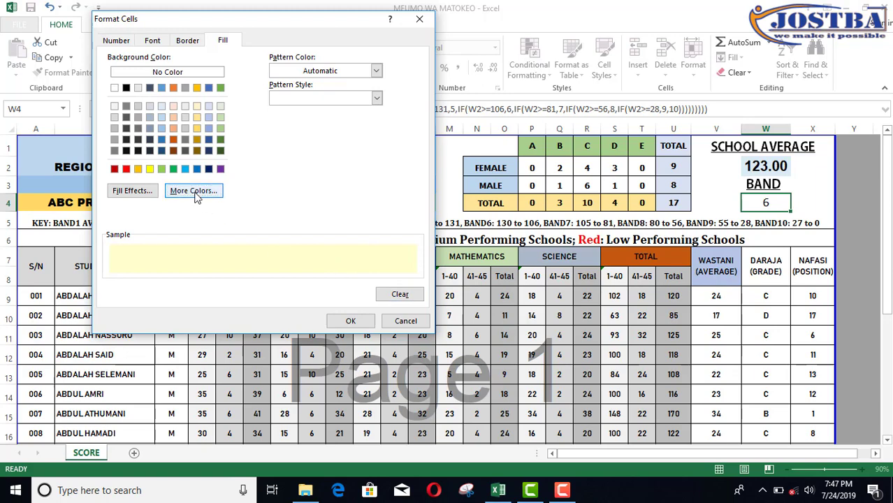
left_click(196, 192)
left_click(219, 177)
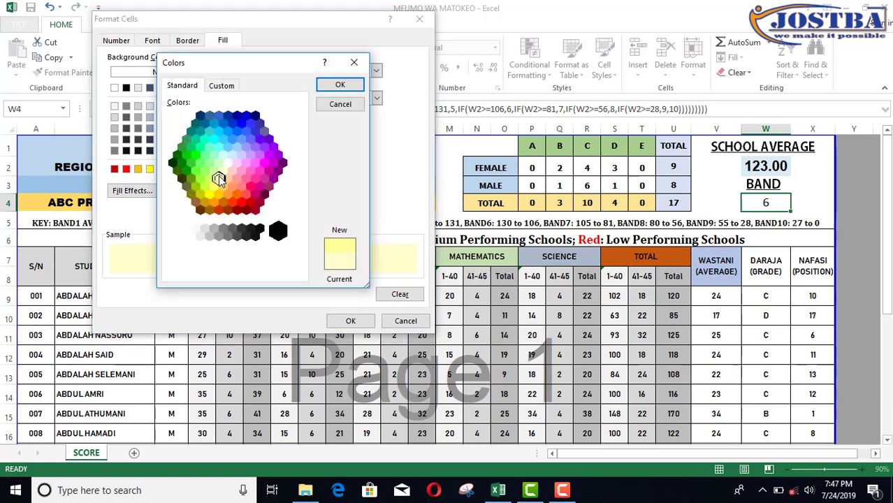
left_click(340, 86)
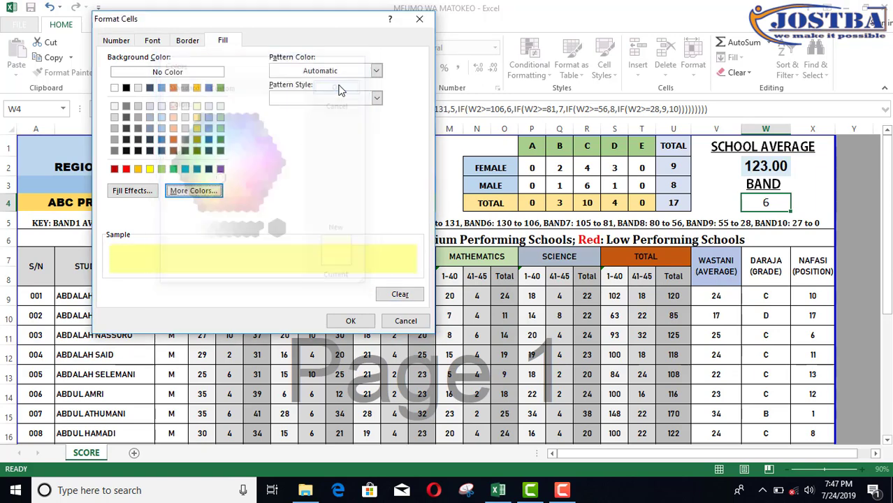
left_click(349, 321)
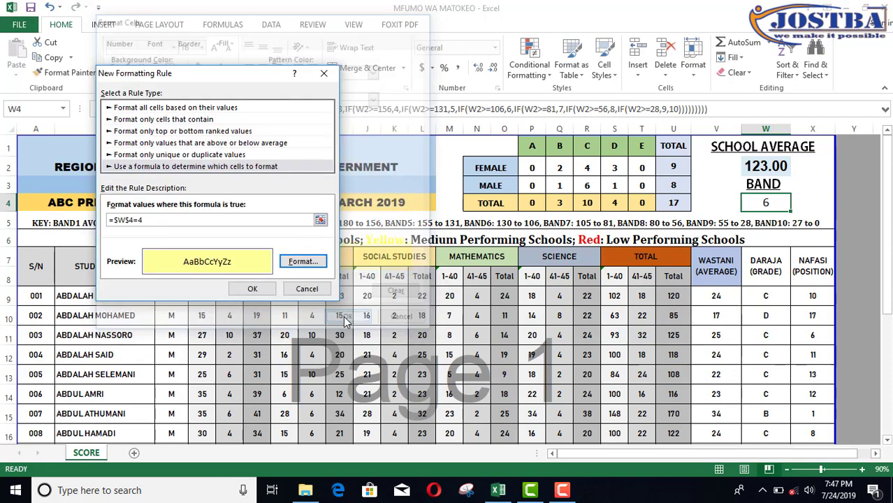
left_click(253, 289)
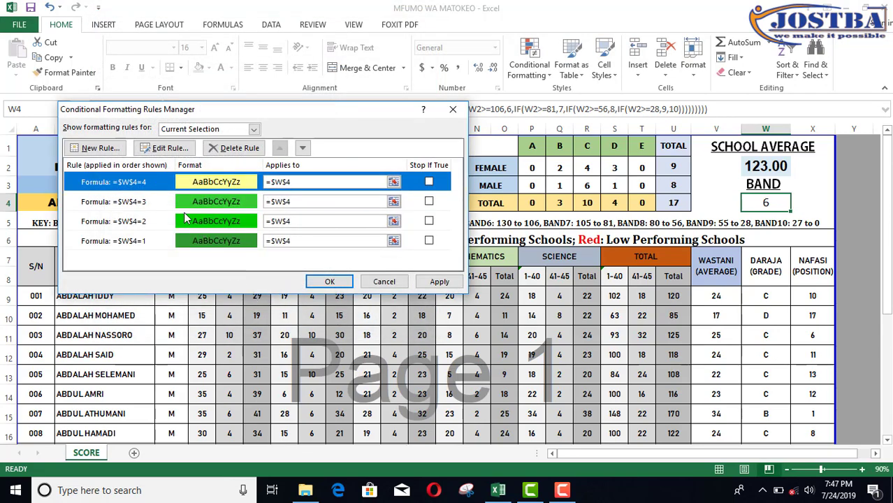
Change the band 2 rule's fill to a bluish emerald green from the standard color palette and save the rule.
double_click(186, 223)
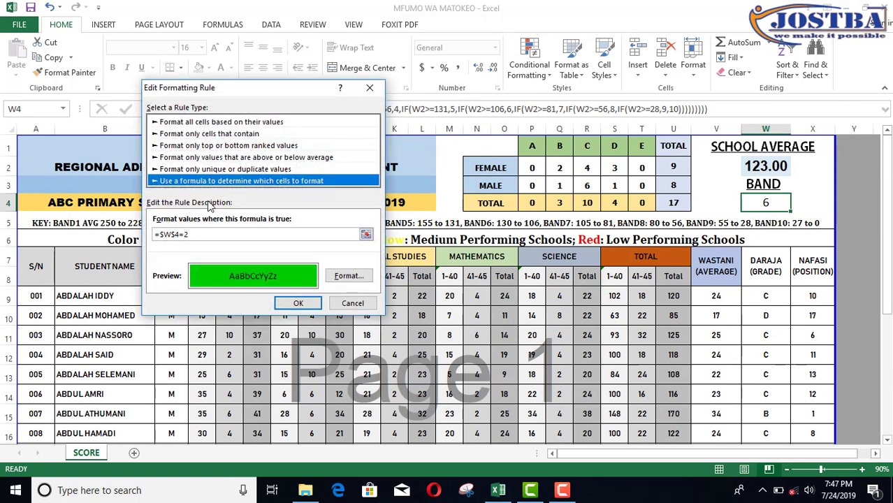
left_click(342, 278)
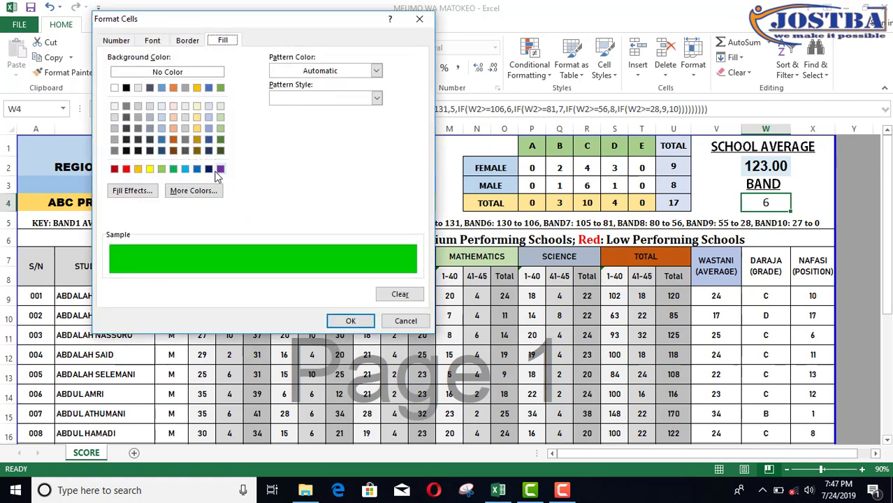
left_click(188, 191)
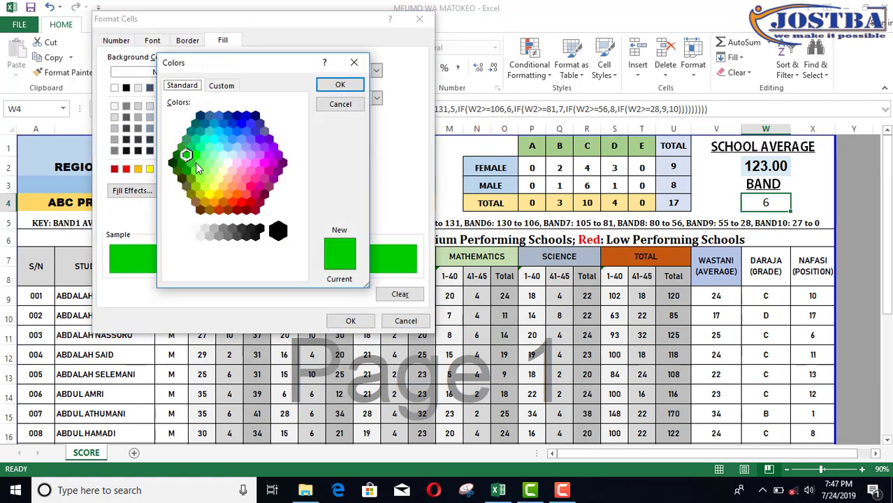
left_click(191, 147)
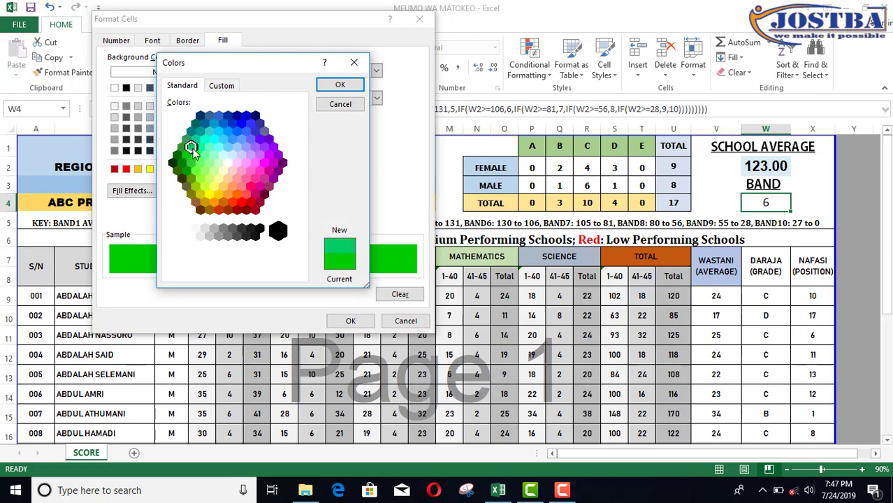
left_click(339, 84)
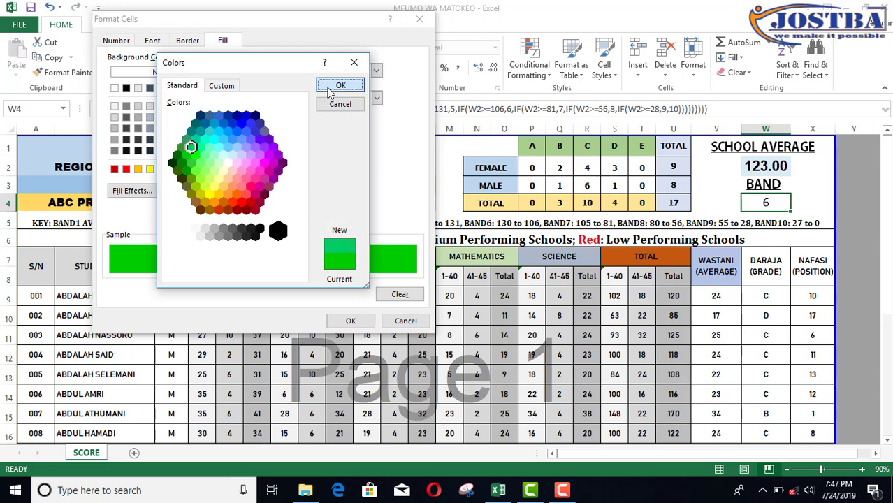
left_click(347, 321)
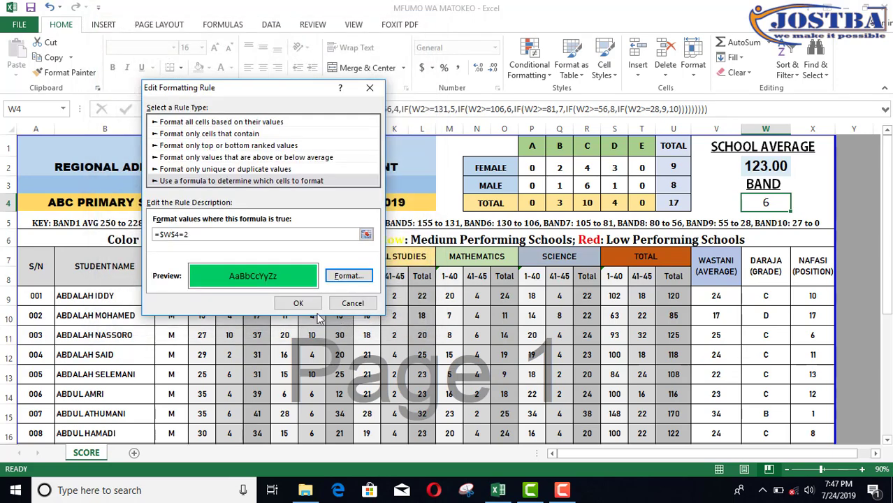
left_click(299, 303)
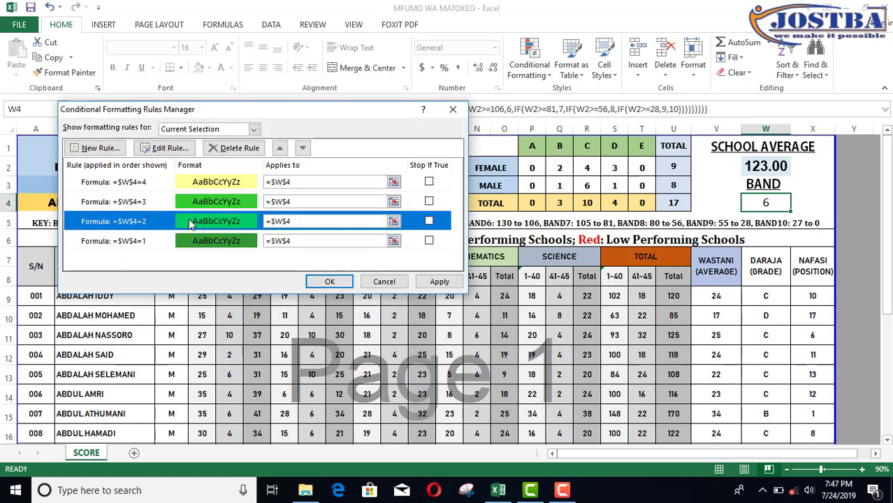
Change the band 3 rule's fill to a bright lime green from the standard color palette and save the rule.
double_click(207, 203)
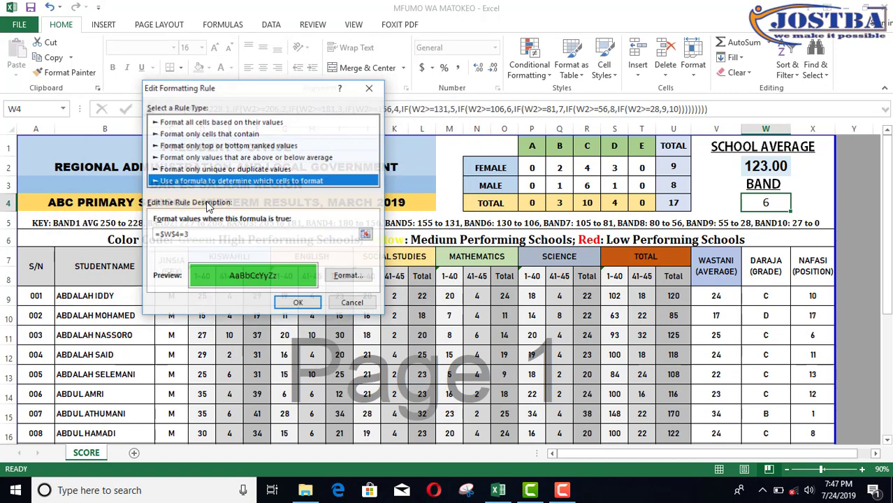
left_click(349, 278)
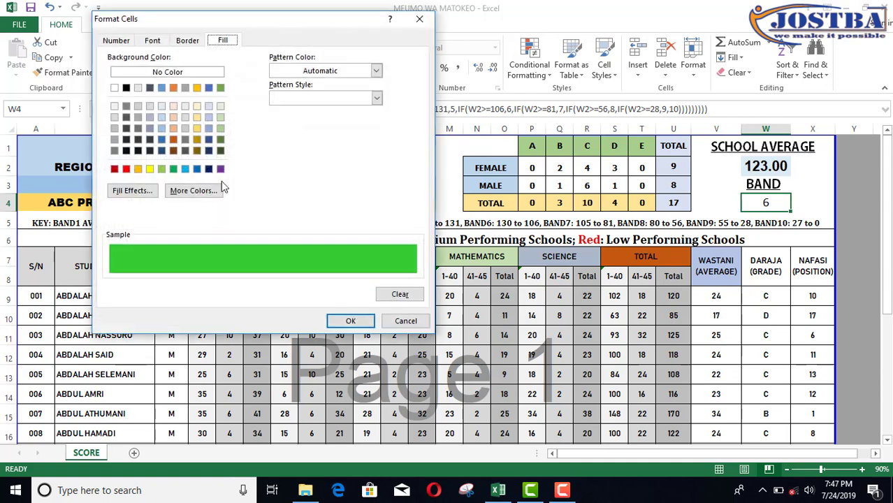
left_click(189, 190)
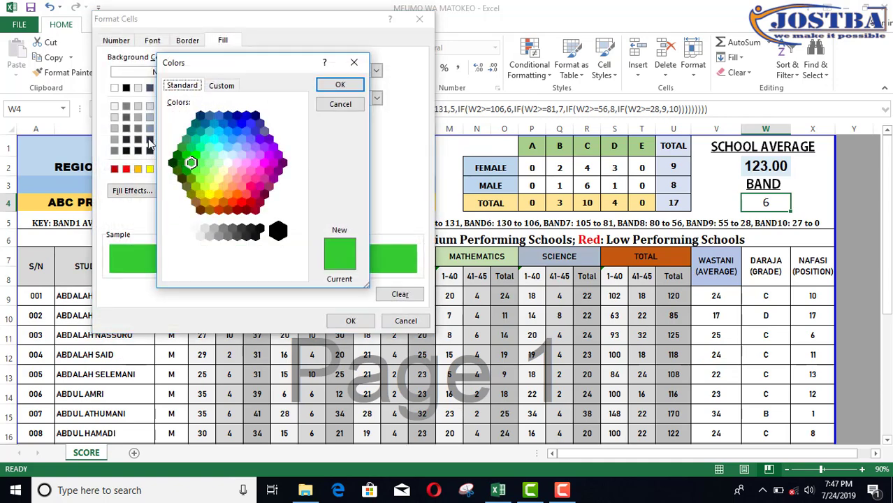
left_click(198, 173)
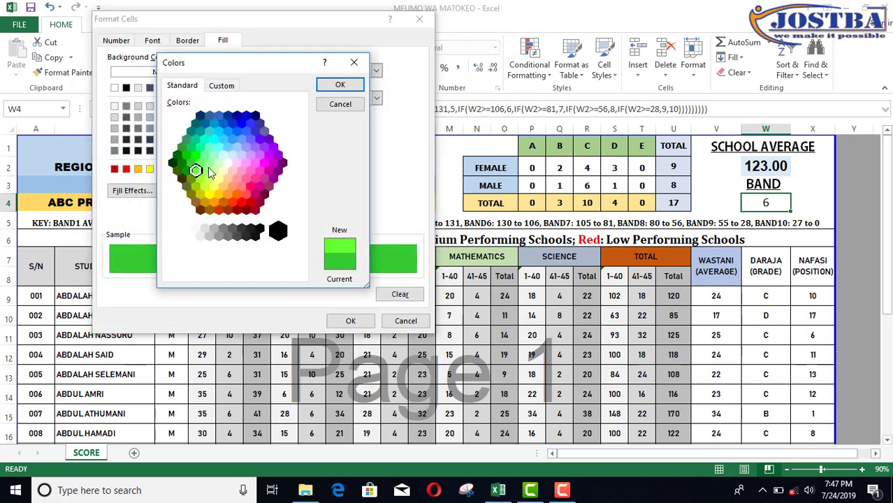
left_click(338, 87)
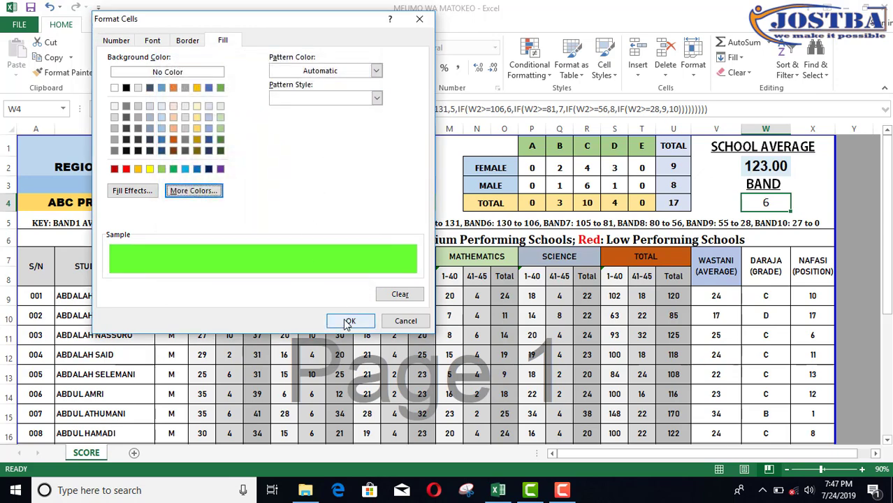
left_click(351, 321)
left_click(297, 303)
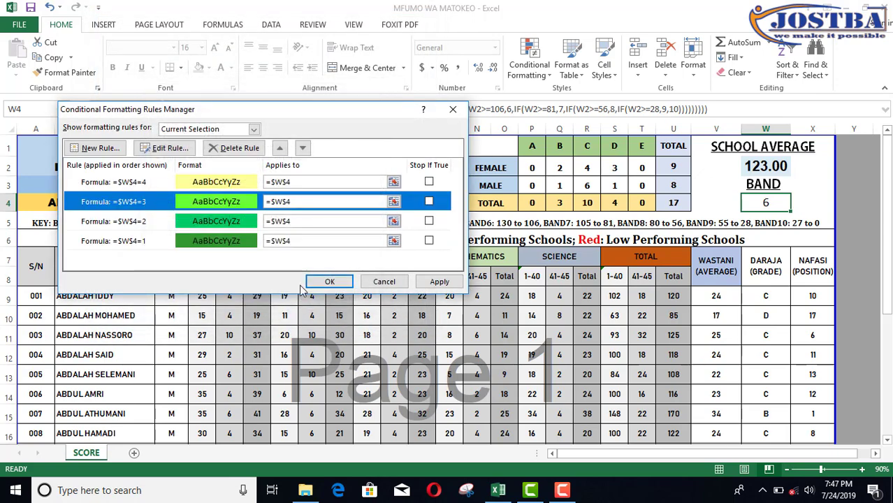
left_click(157, 221)
left_click(160, 241)
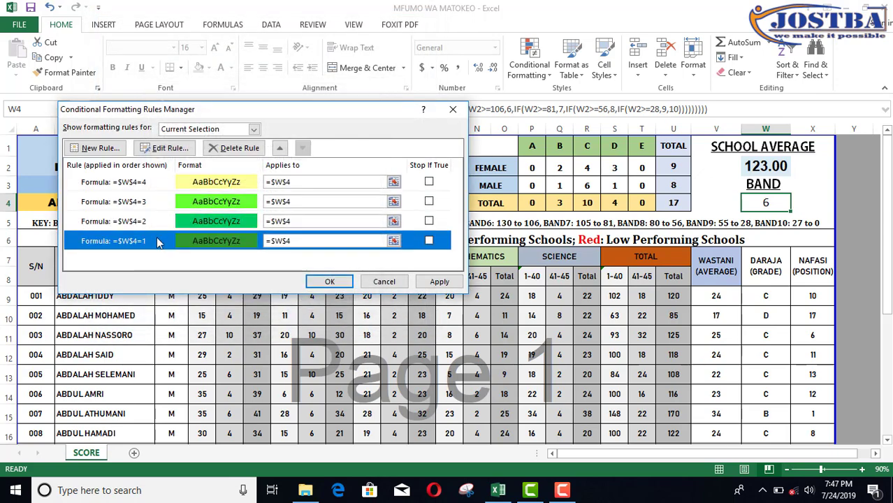
left_click(152, 221)
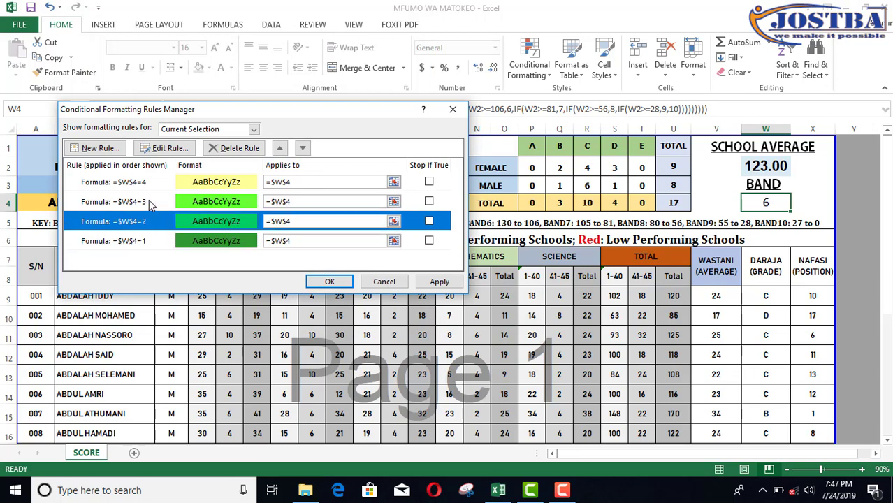
left_click(148, 202)
left_click(149, 182)
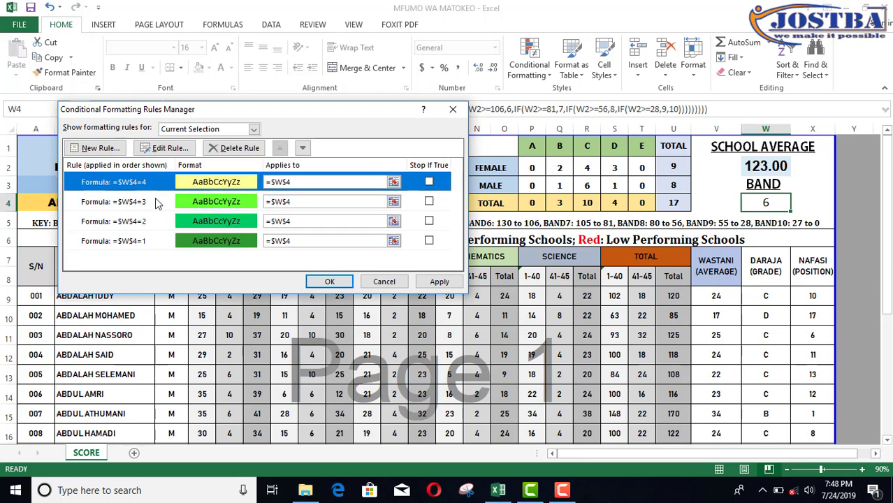
Add a fifth formula-based rule for W4 with the condition =$W$4=5.
left_click(106, 147)
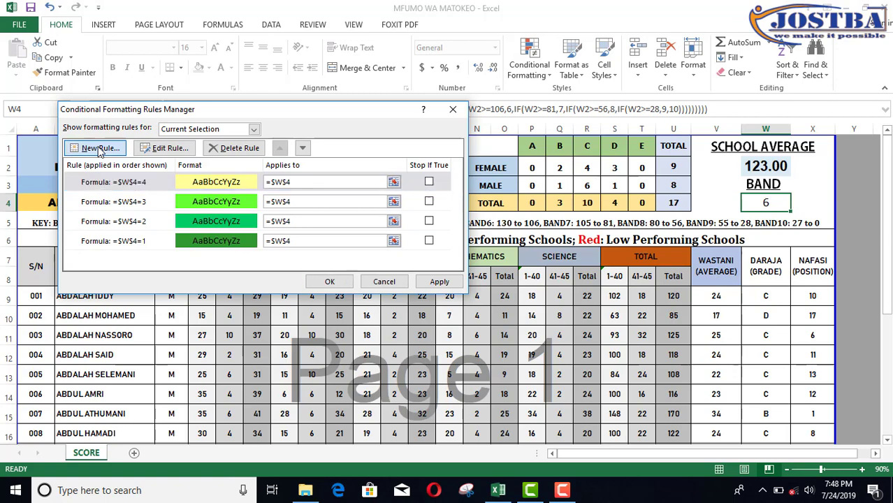
left_click(219, 166)
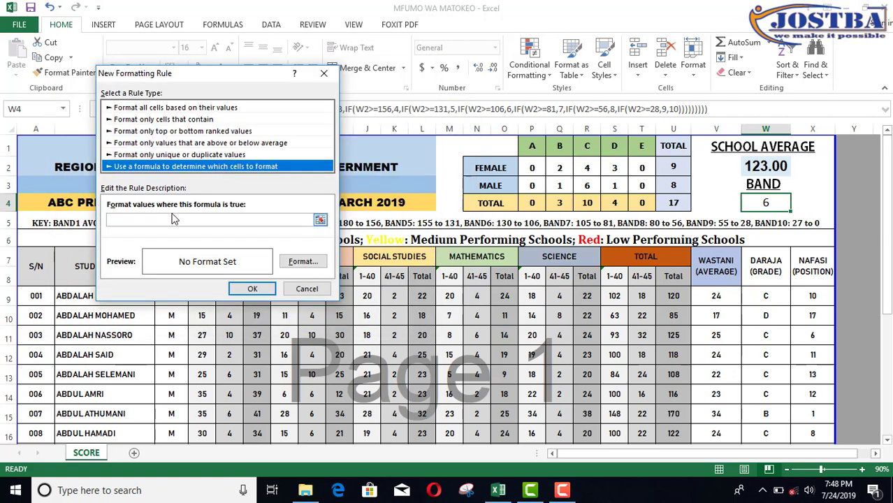
left_click(202, 221)
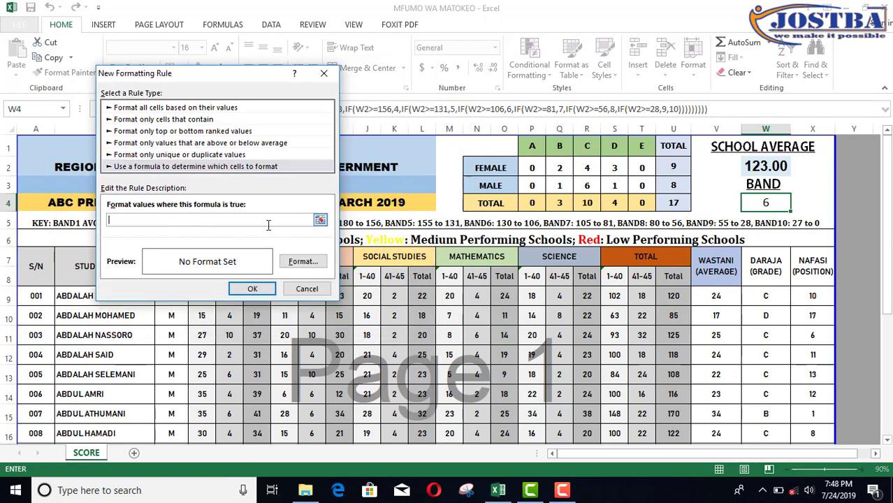
left_click(769, 204)
type("=")
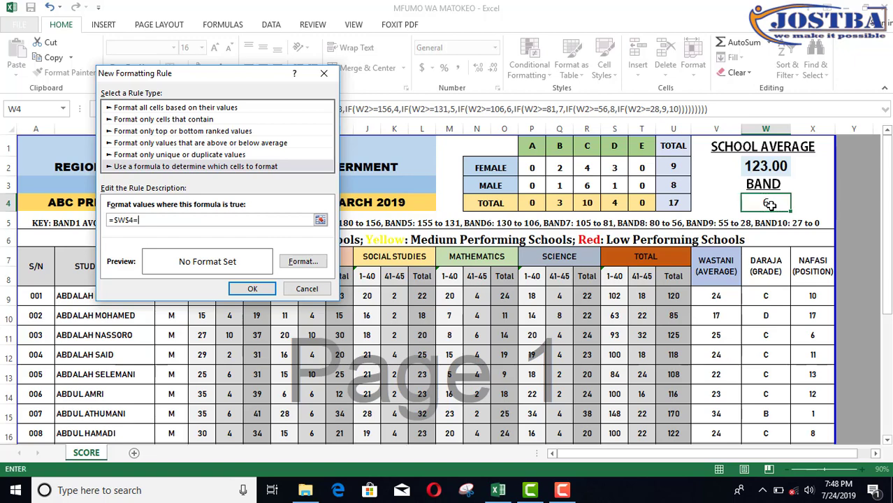
type("5")
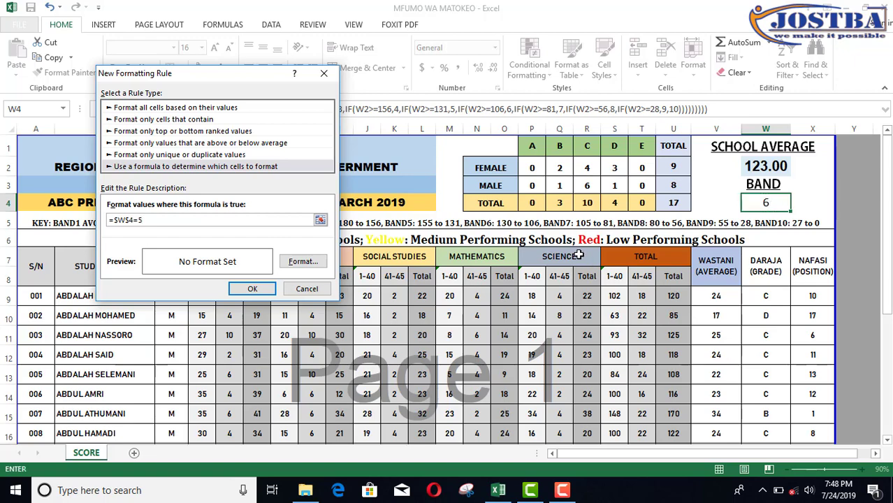
Give the band 5 rule a medium yellow fill from the standard color palette and save the rule.
left_click(306, 264)
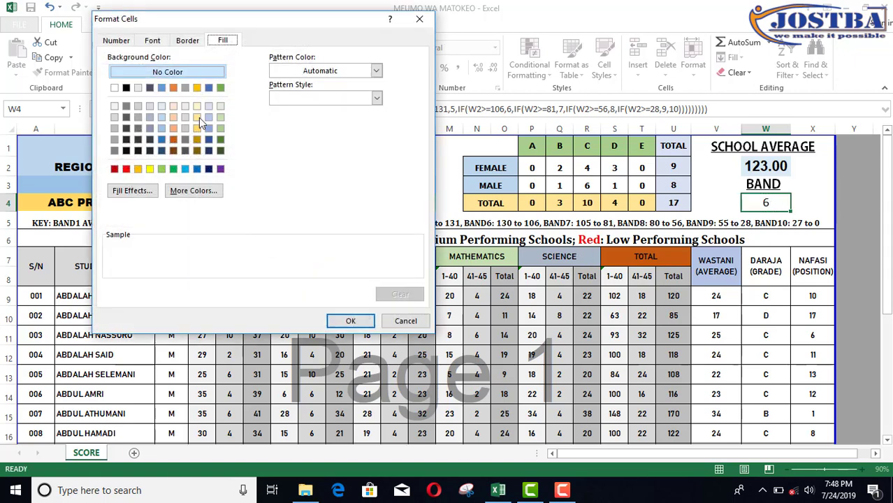
left_click(194, 193)
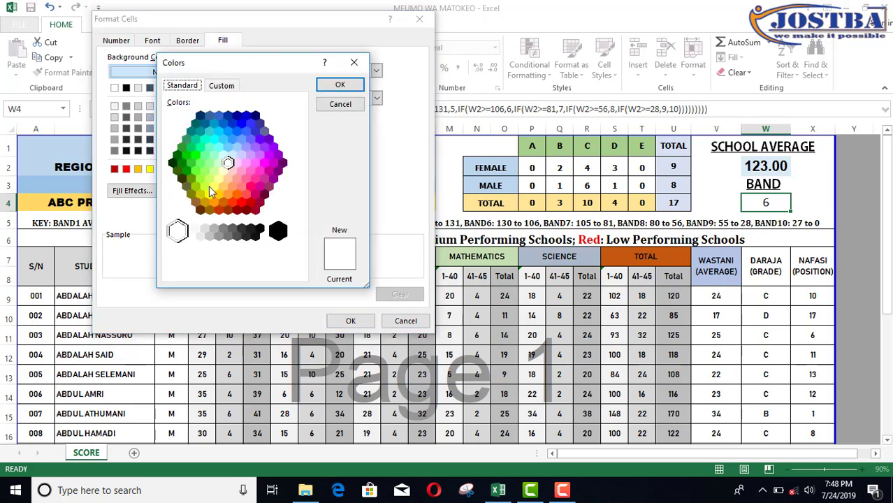
left_click(215, 187)
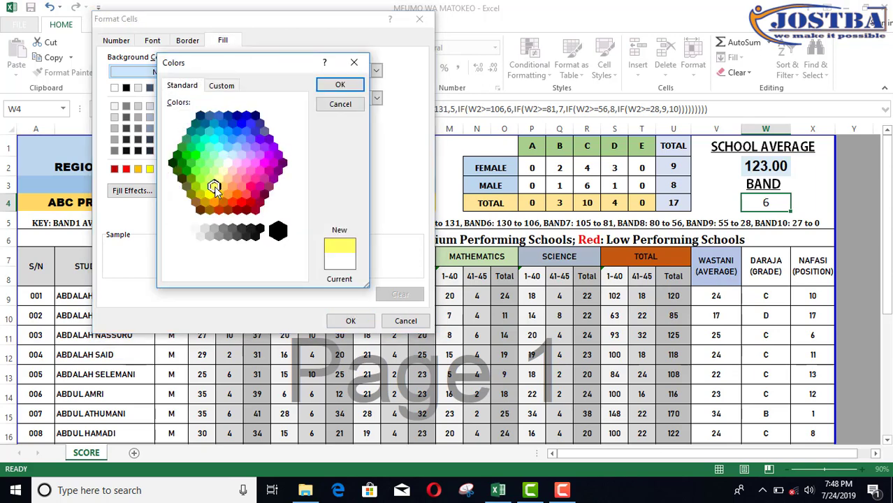
left_click(340, 85)
left_click(350, 320)
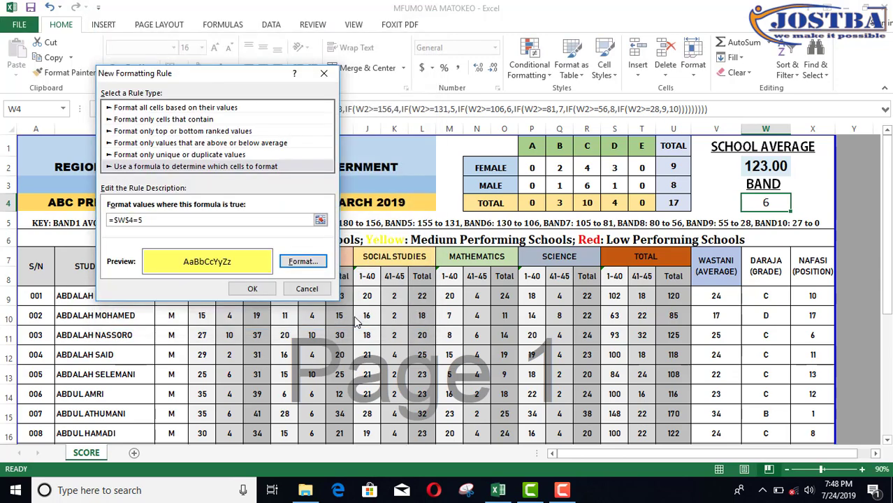
left_click(252, 288)
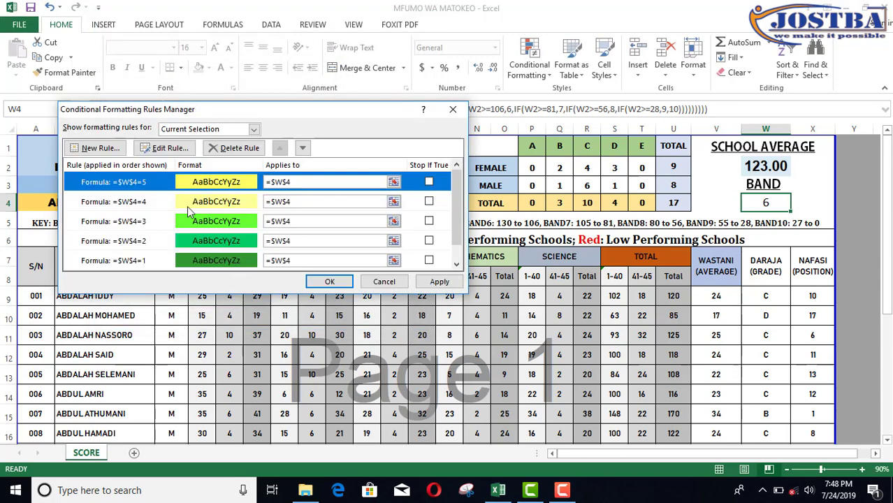
Add a sixth formula-based rule for W4 with the condition =$W$4=6.
left_click(97, 147)
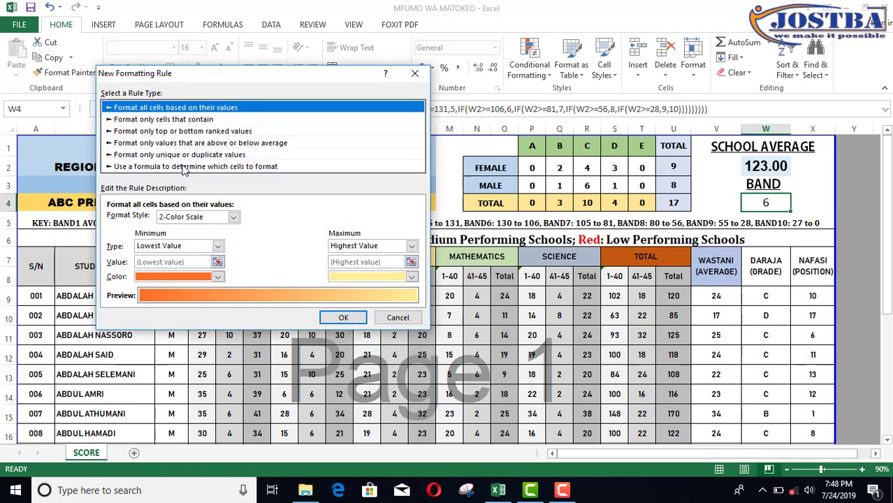
left_click(180, 167)
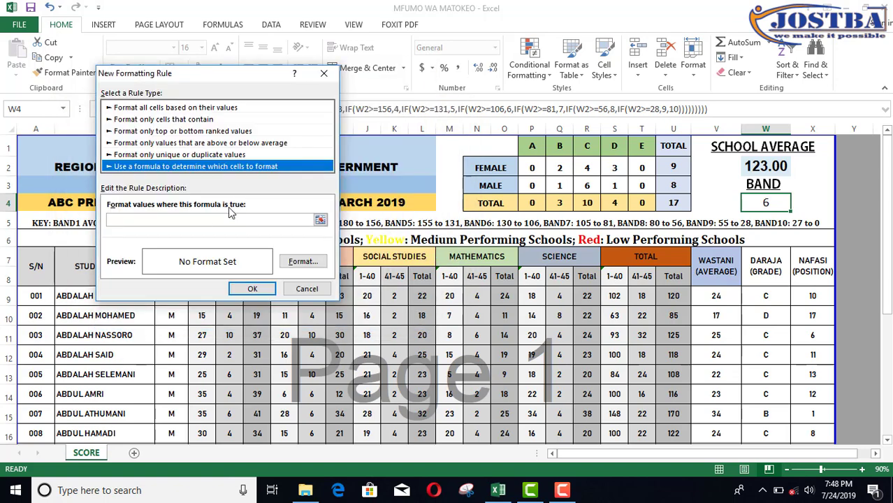
left_click(762, 201)
type("=")
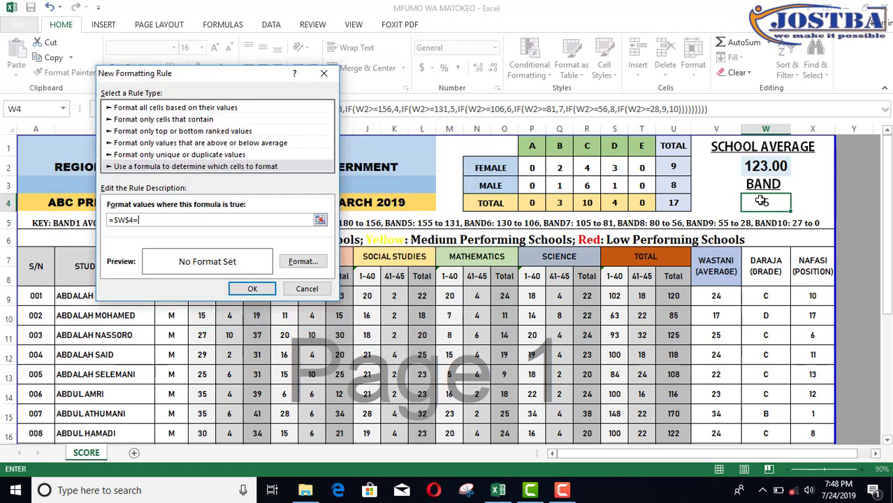
Give the band 6 rule a pure bright yellow fill from the standard color palette and save the rule.
left_click(303, 261)
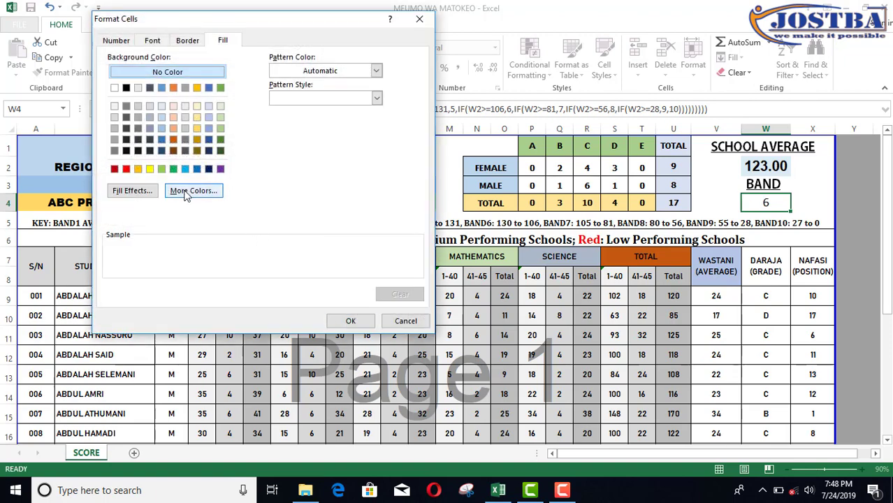
left_click(187, 193)
left_click(209, 196)
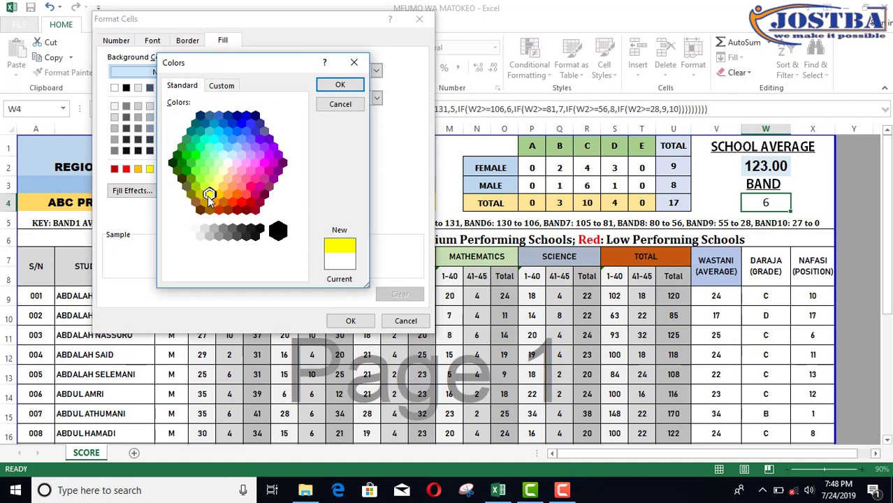
left_click(339, 86)
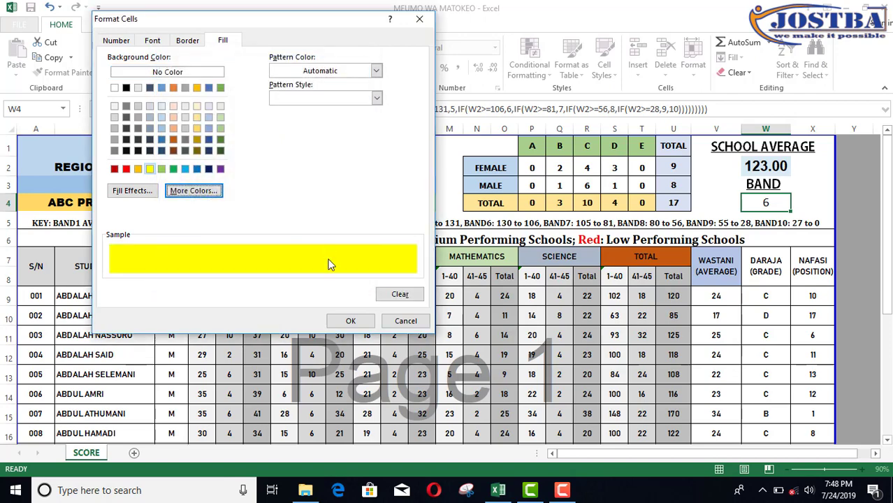
left_click(351, 323)
left_click(256, 291)
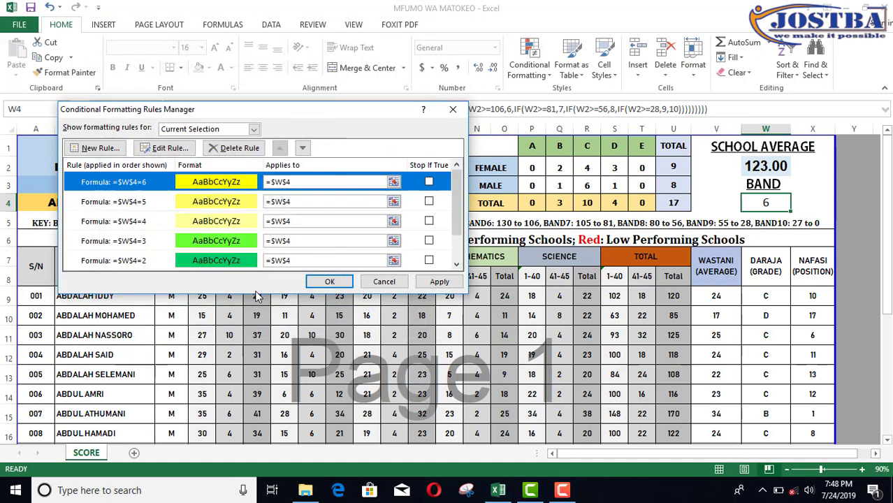
left_click(204, 228)
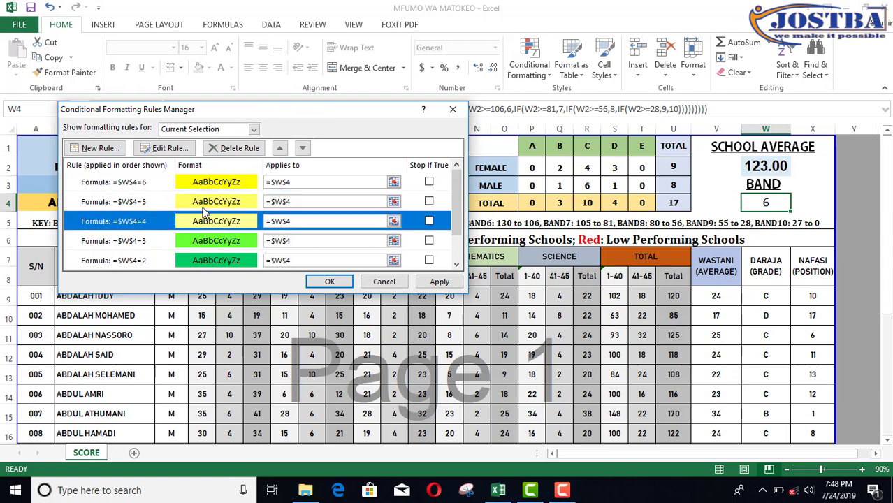
left_click(204, 208)
left_click(202, 186)
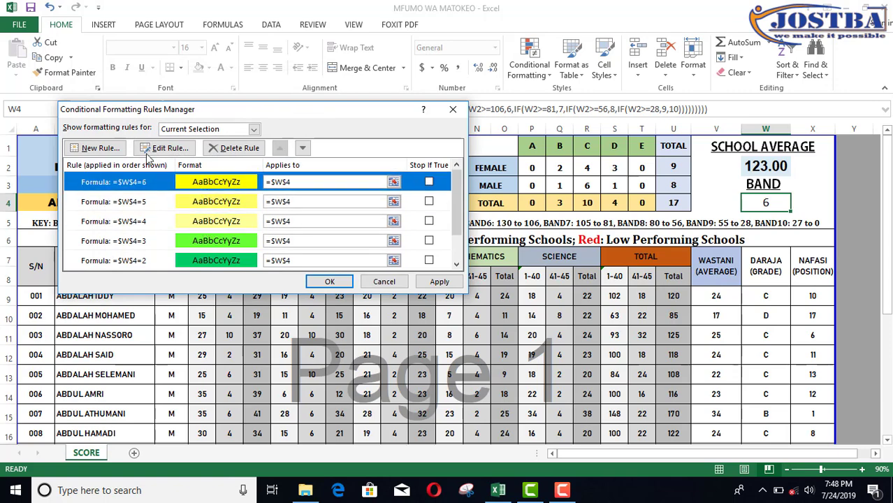
Add a seventh formula-based rule for W4 with the condition =$W$4=7.
left_click(112, 148)
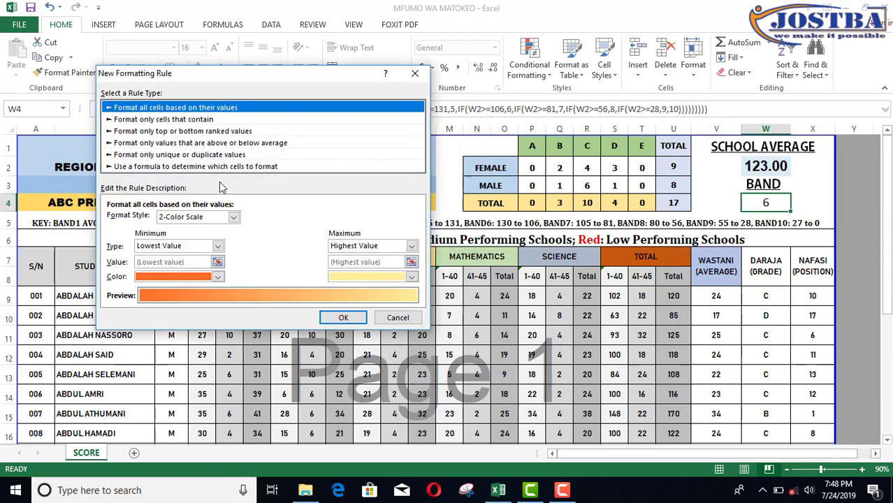
left_click(214, 168)
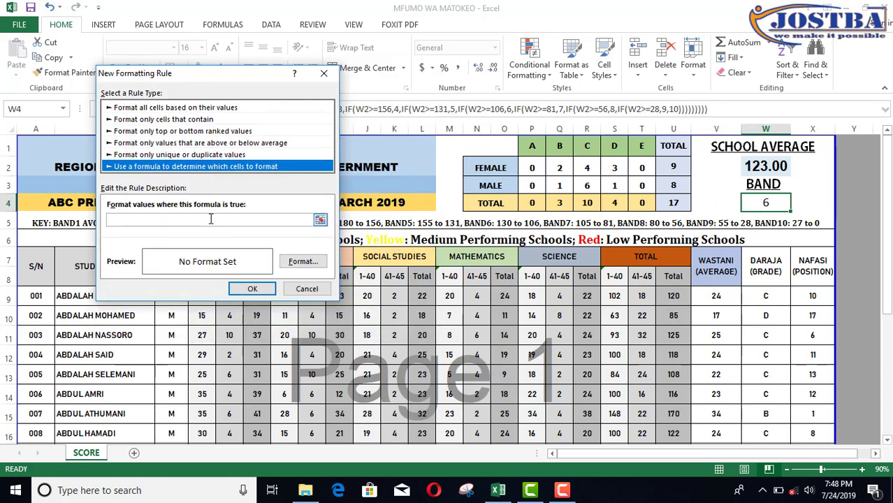
left_click(312, 220)
left_click(766, 202)
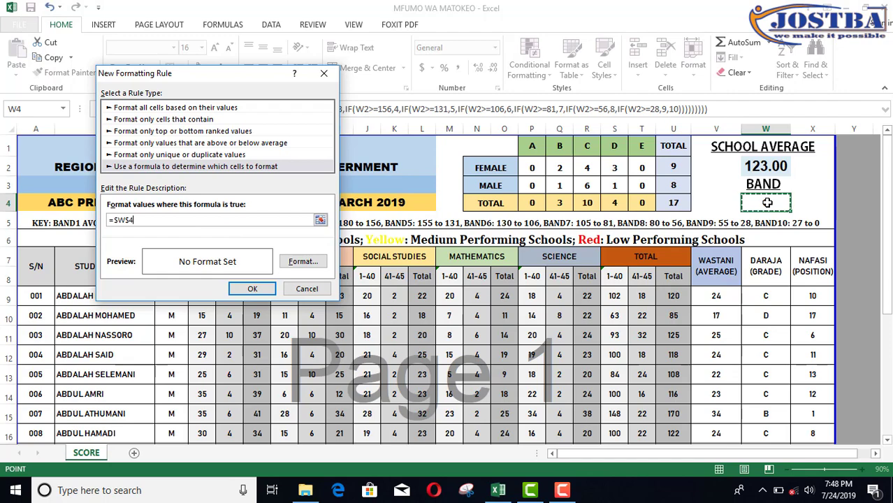
type("=7")
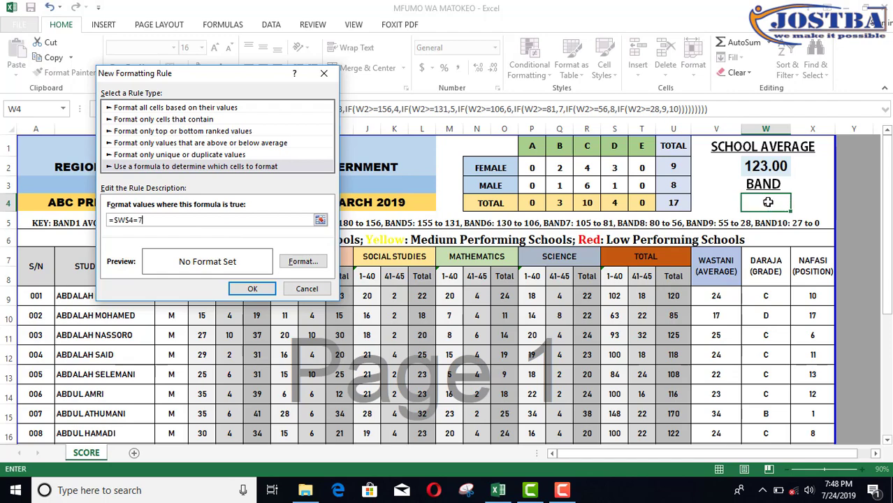
Give the band 7 rule a light coral red fill from the standard color palette and save the rule.
left_click(313, 263)
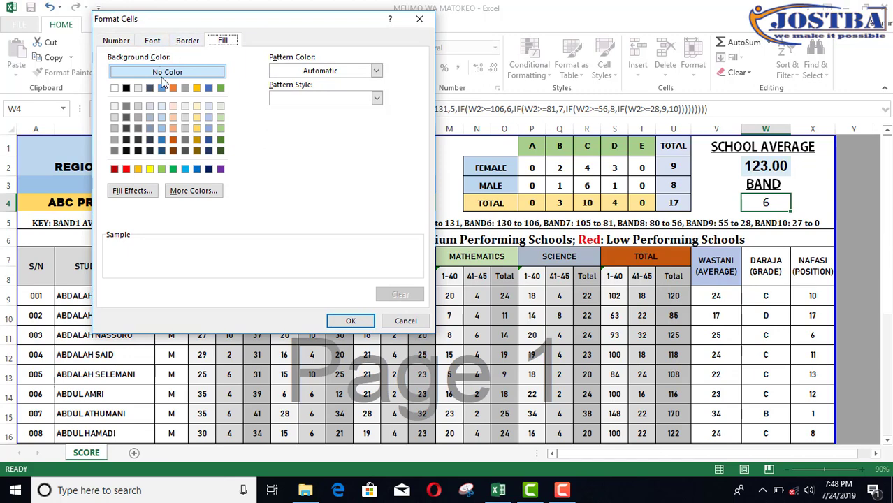
left_click(194, 191)
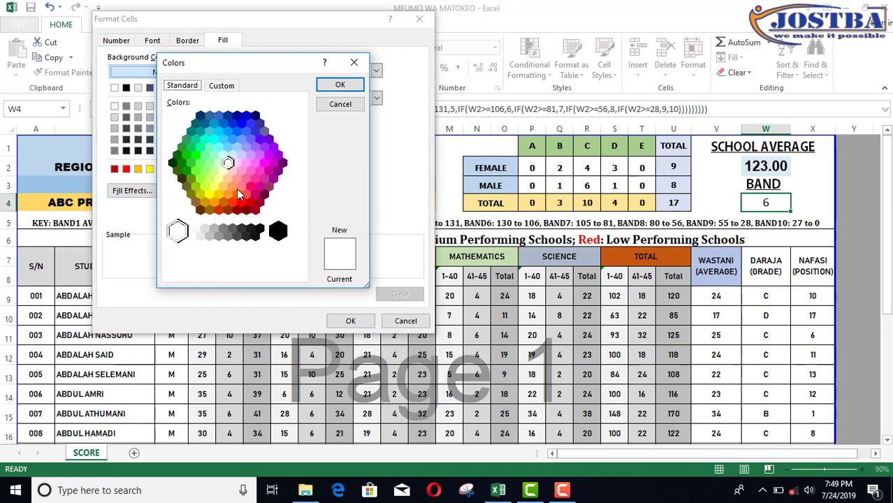
left_click(233, 187)
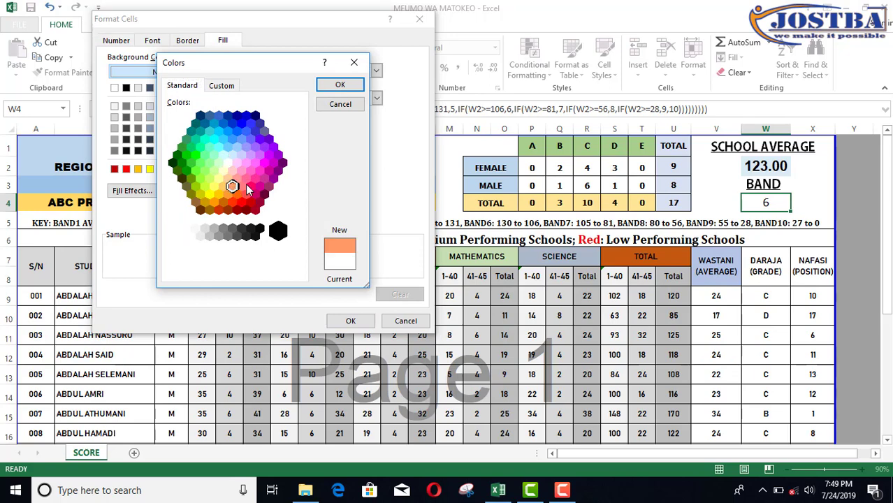
left_click(246, 184)
left_click(238, 185)
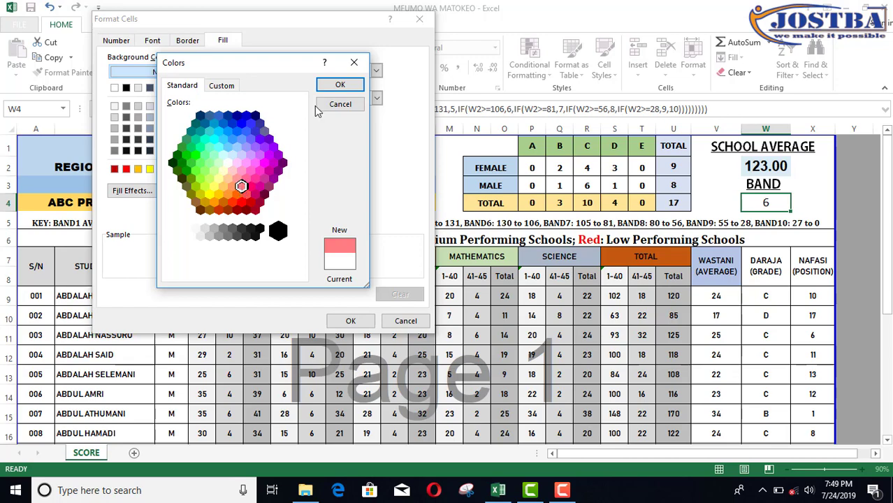
left_click(339, 86)
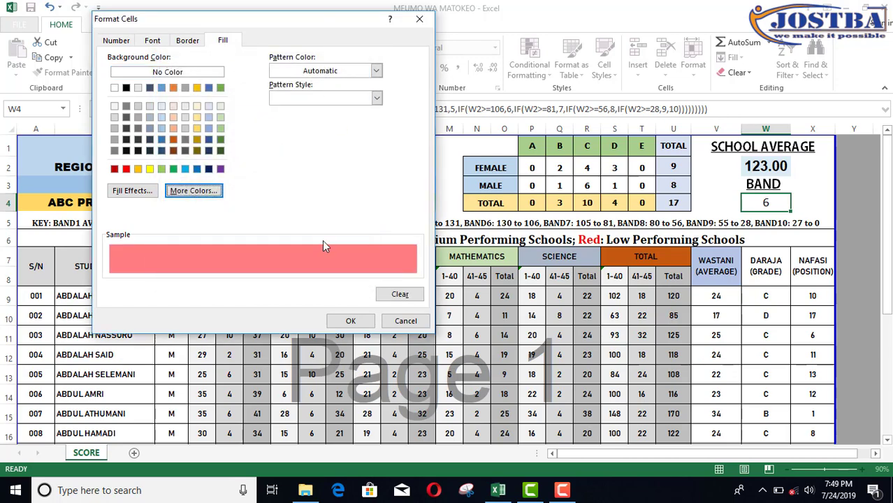
left_click(345, 321)
left_click(249, 289)
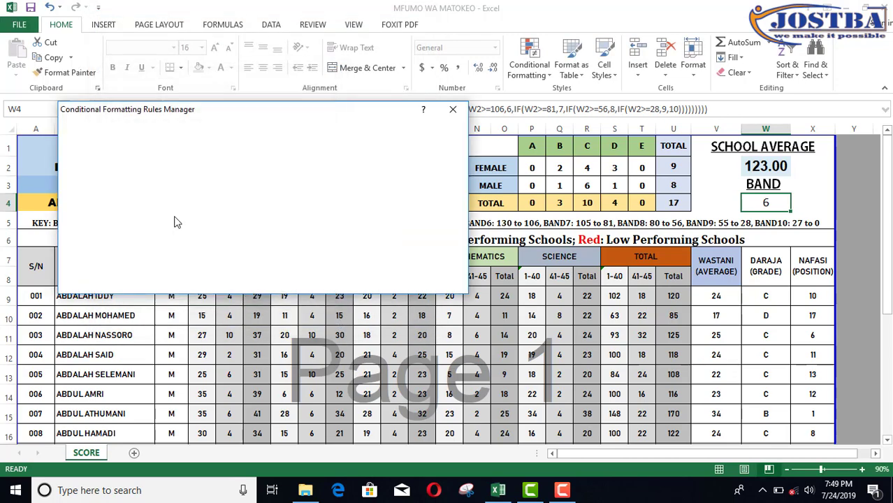
Add an eighth formula-based rule for W4 with the condition =$W$4=8.
left_click(110, 148)
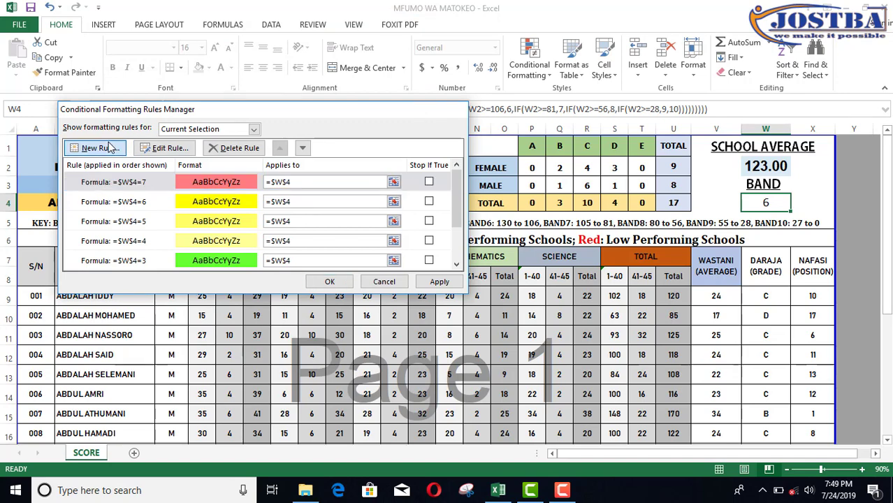
left_click(217, 166)
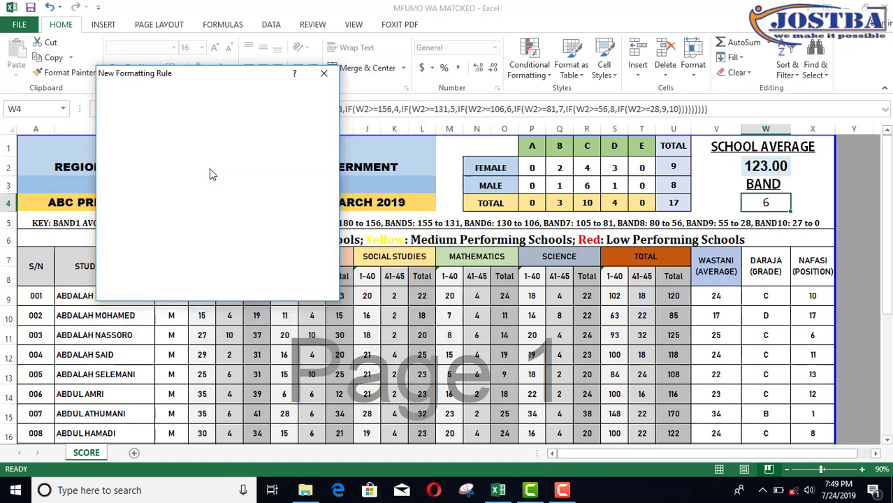
left_click(184, 223)
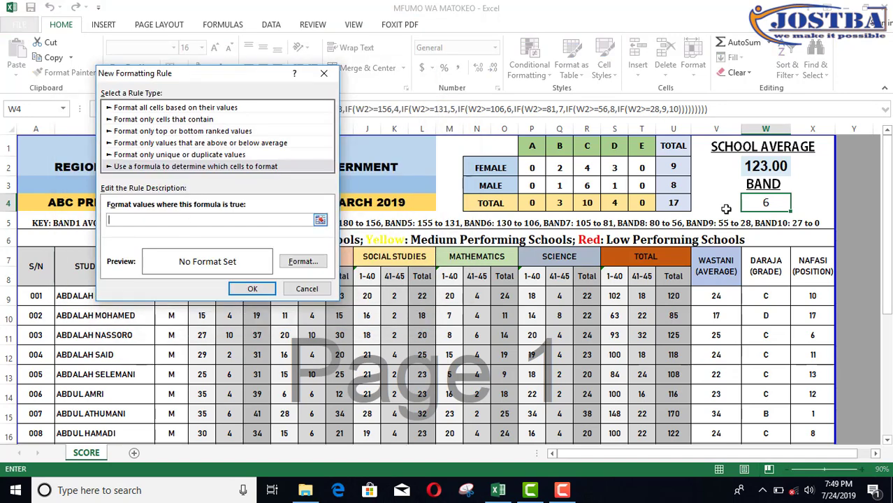
left_click(752, 203)
type("=")
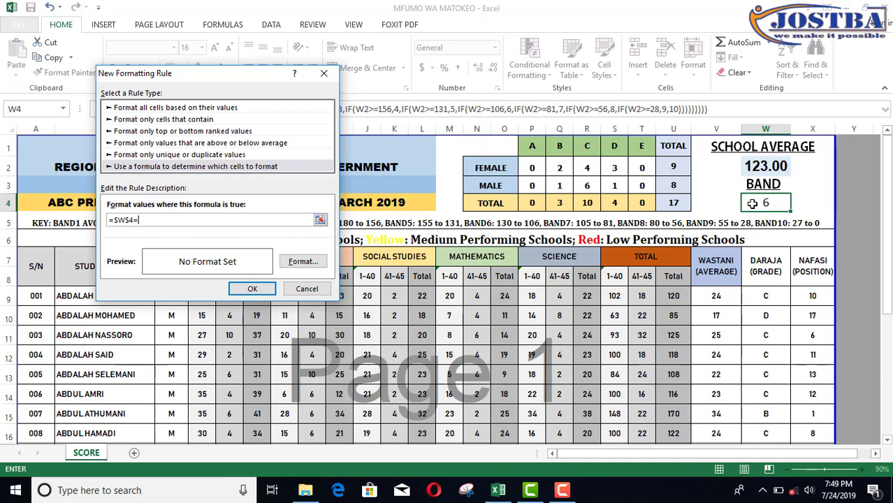
Try an orange fill from the standard color palette for the band 8 rule.
left_click(302, 262)
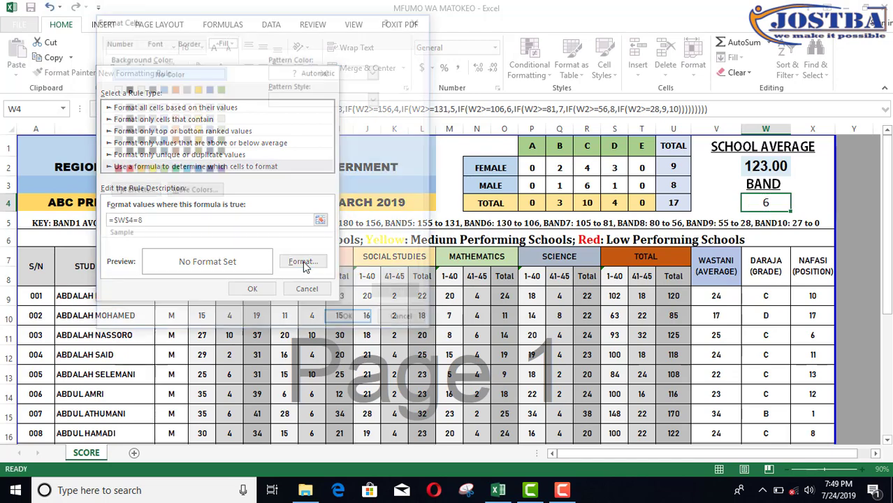
left_click(209, 191)
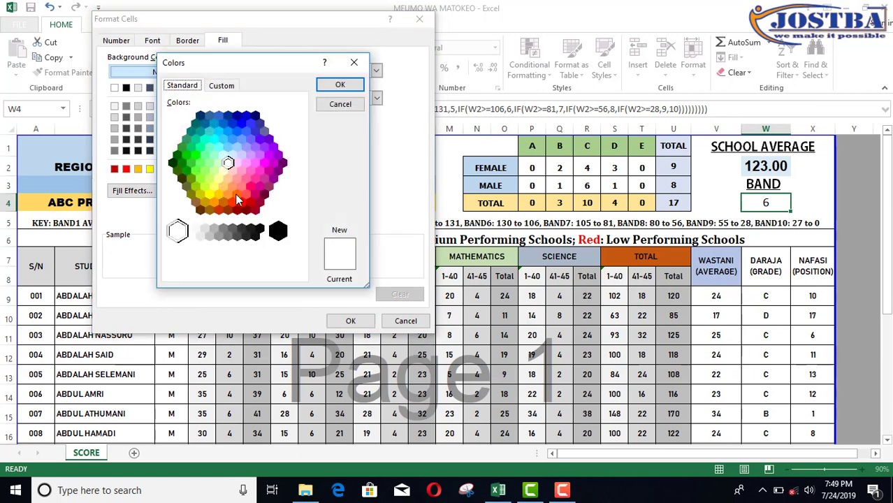
left_click(236, 196)
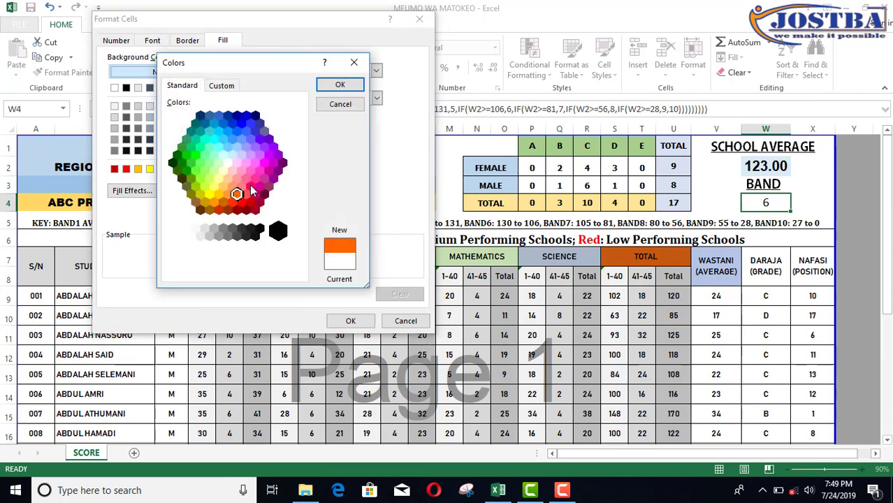
left_click(232, 202)
left_click(237, 192)
left_click(340, 86)
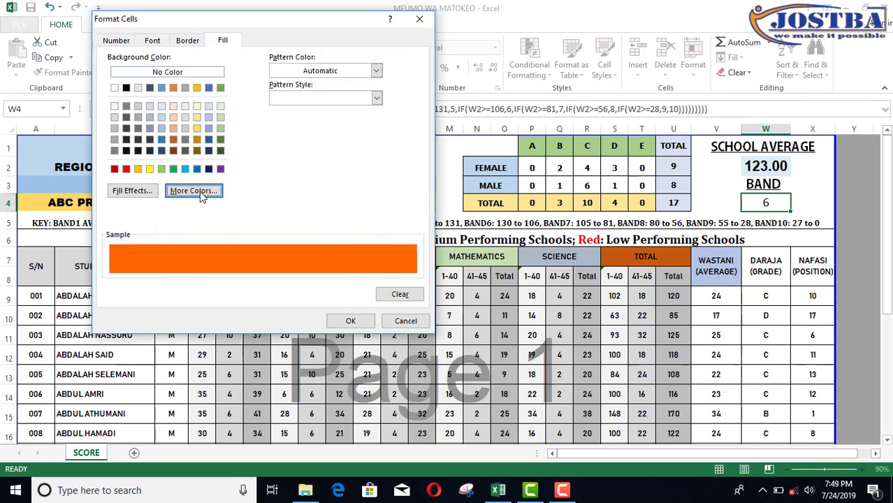
Give the band 8 rule a medium coral red fill from the standard color palette and save the rule.
left_click(200, 192)
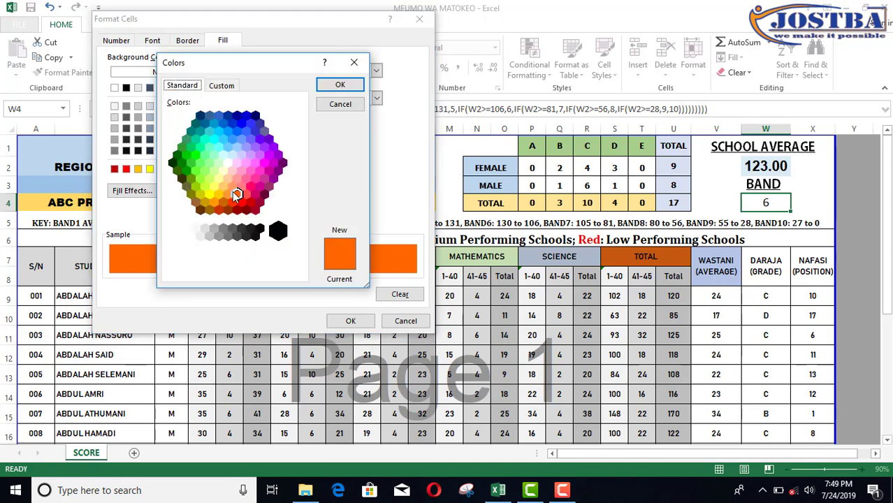
left_click(232, 187)
left_click(241, 188)
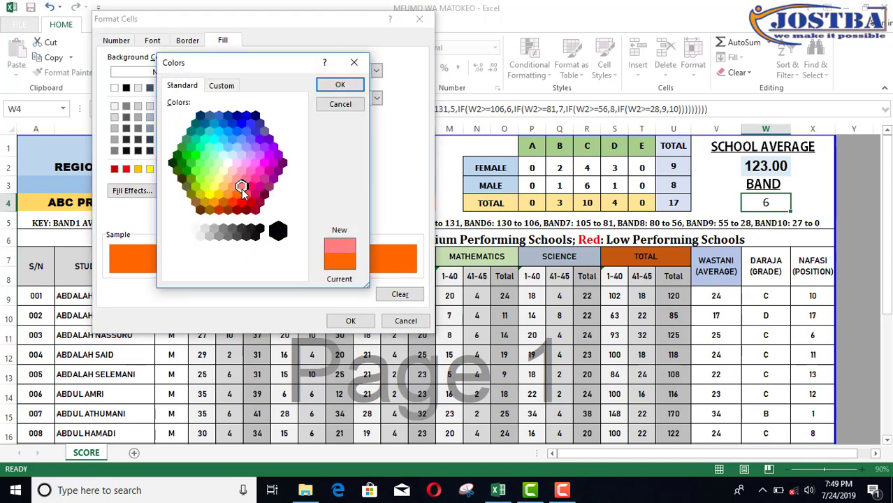
left_click(247, 192)
left_click(246, 195)
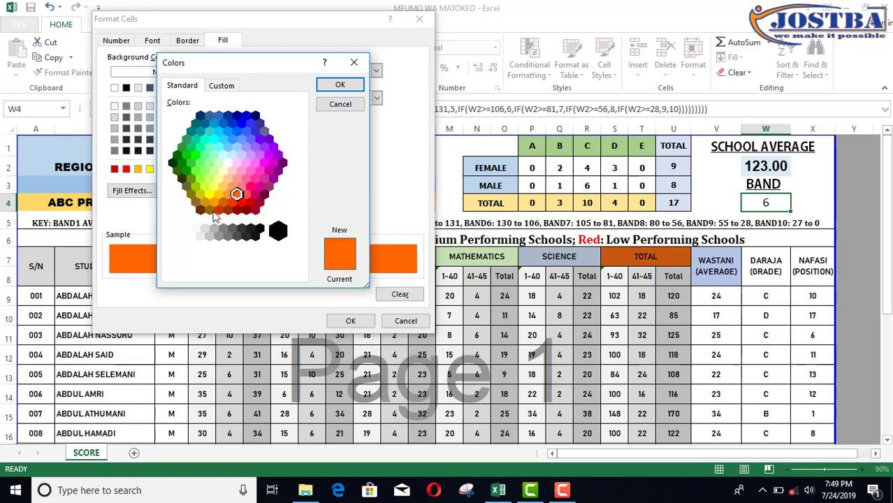
left_click(218, 211)
left_click(232, 203)
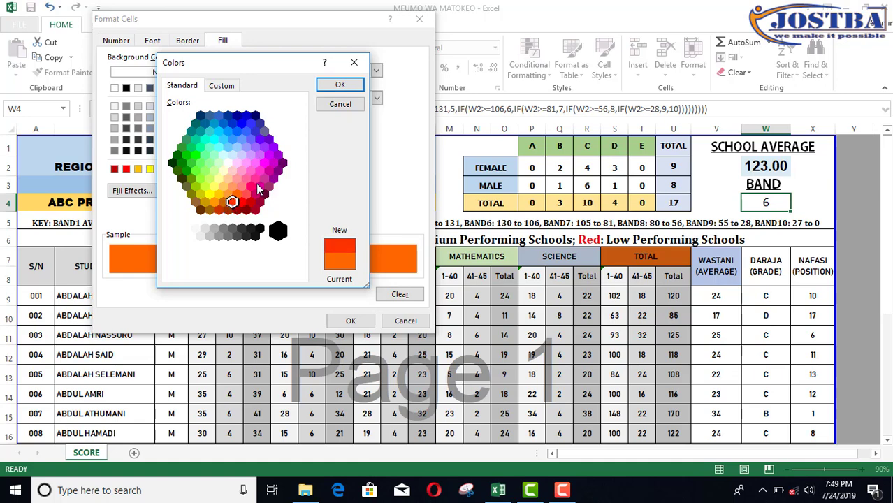
left_click(250, 187)
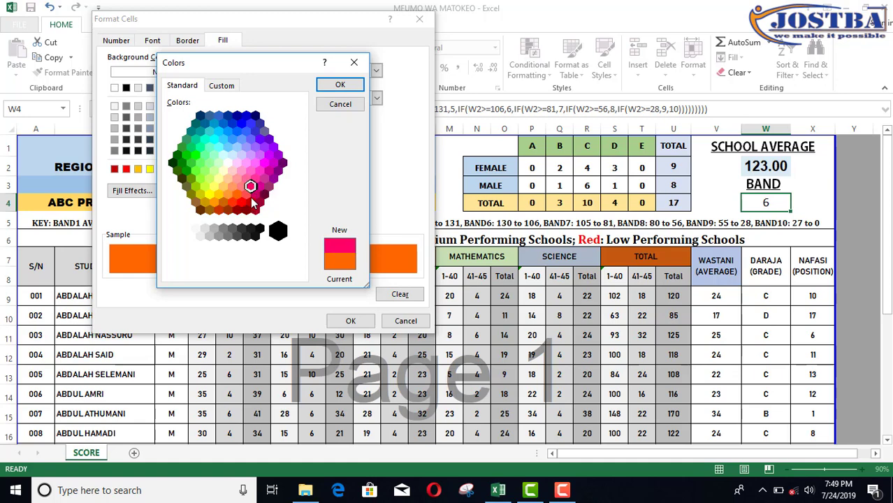
left_click(253, 195)
left_click(249, 202)
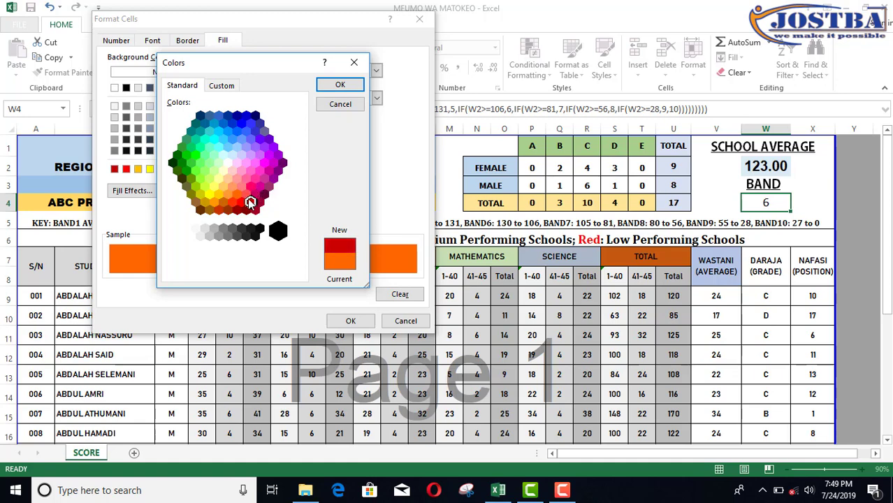
left_click(249, 187)
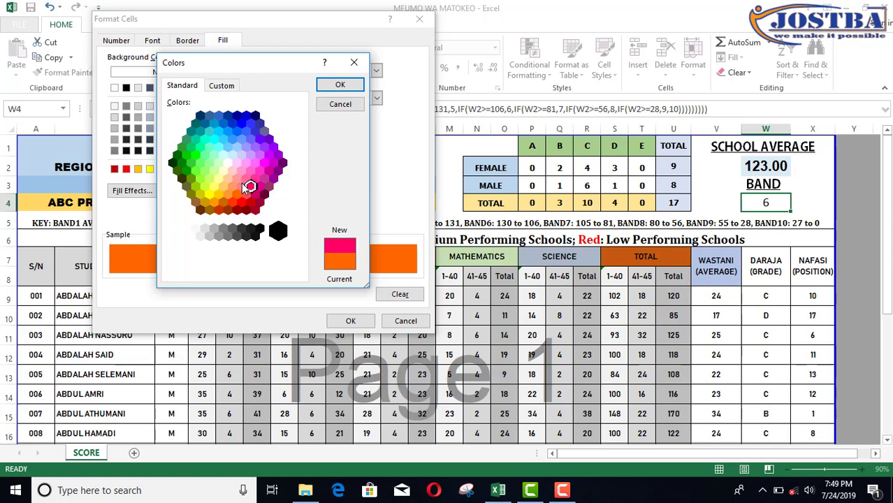
left_click(242, 185)
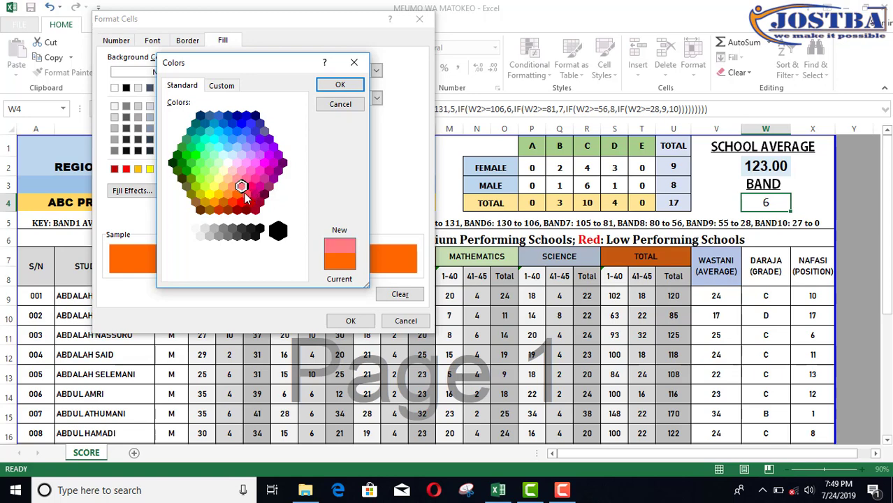
left_click(340, 85)
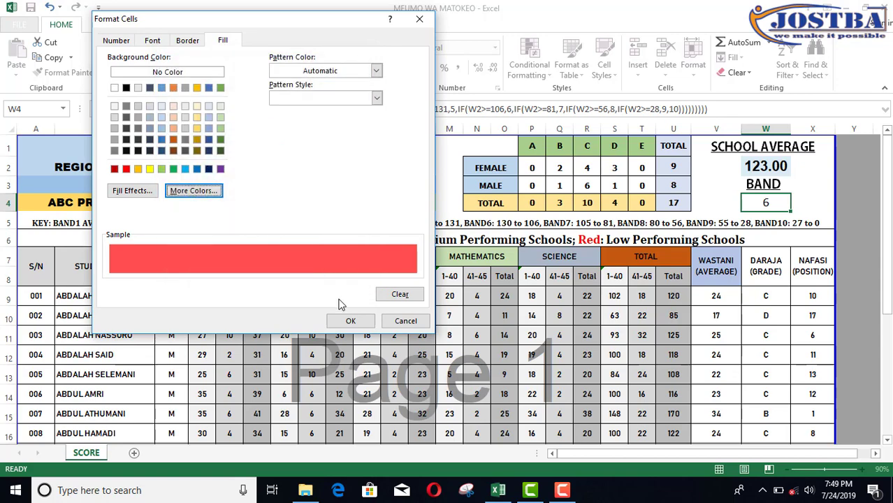
left_click(345, 320)
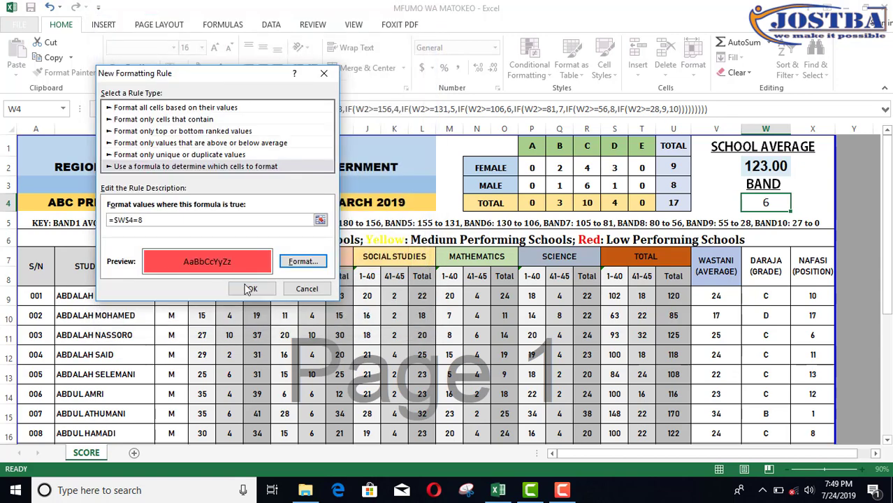
left_click(250, 289)
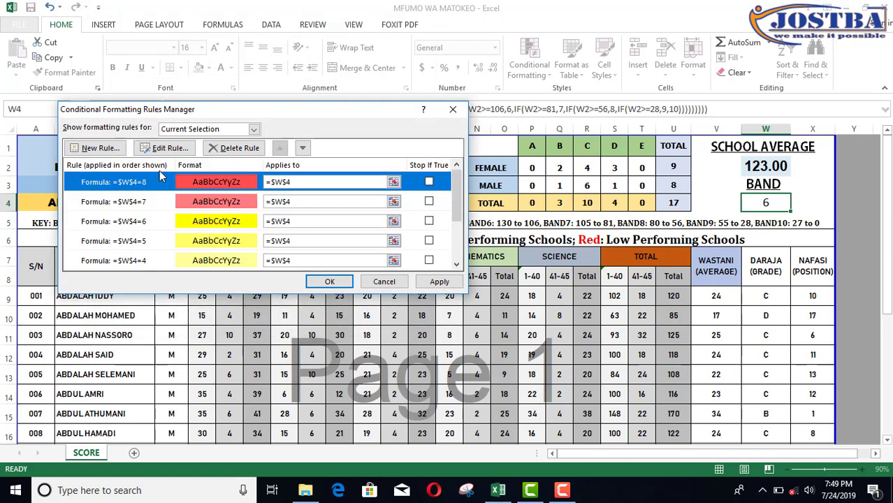
Add a ninth formula-based rule for W4 with the condition =$W$4.
left_click(97, 148)
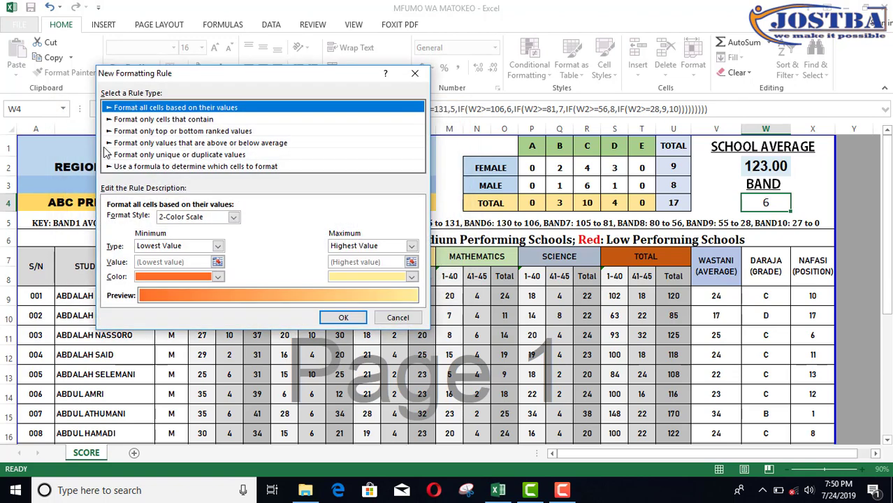
left_click(143, 166)
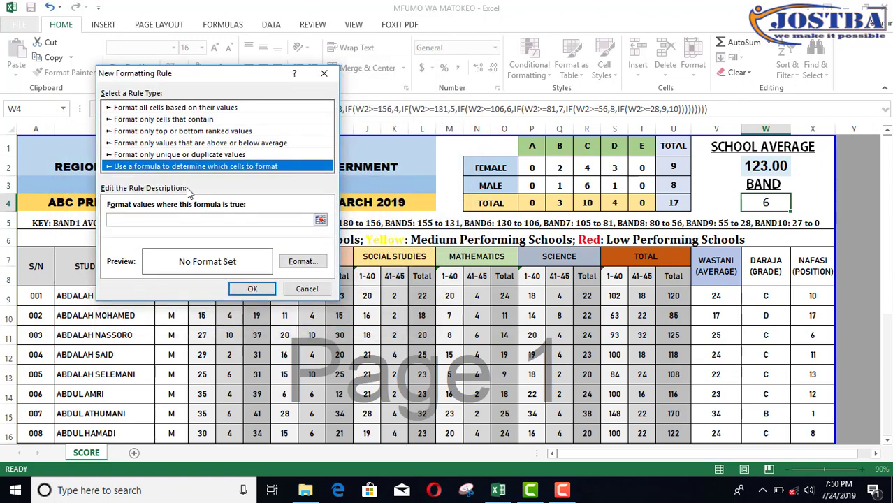
left_click(193, 223)
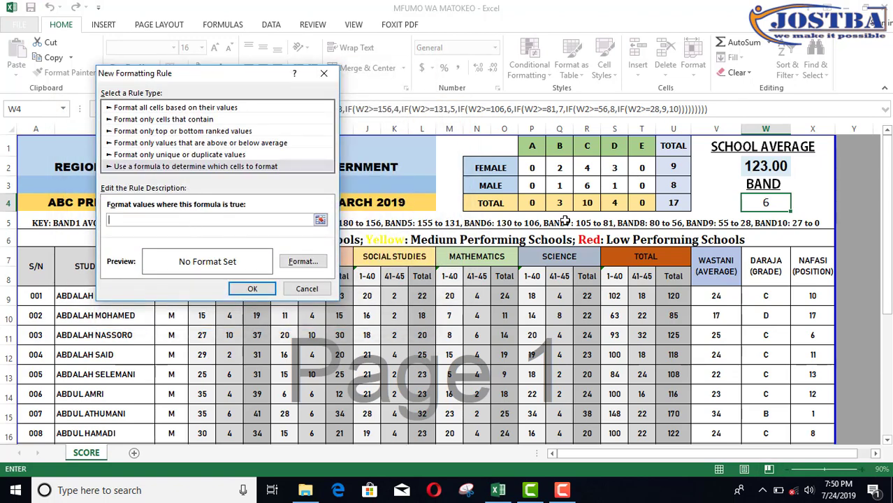
left_click(769, 202)
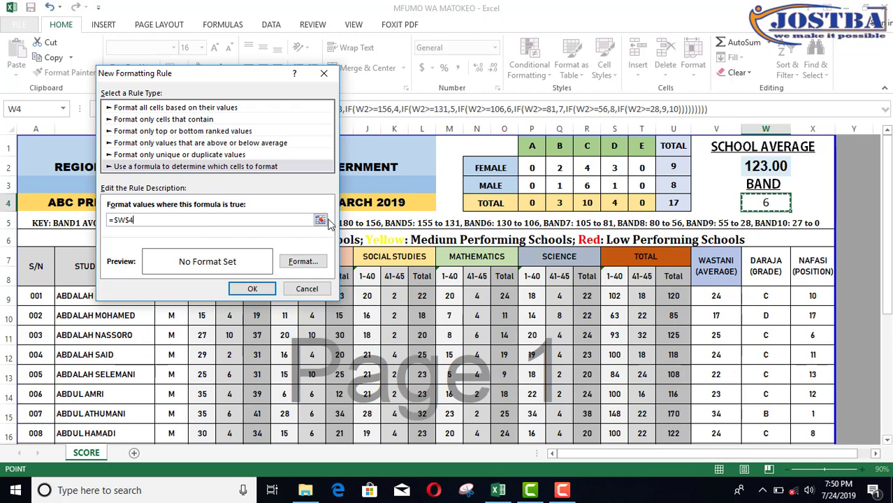
Give the ninth rule a pure bright red fill from the standard color palette and save the rule.
left_click(303, 261)
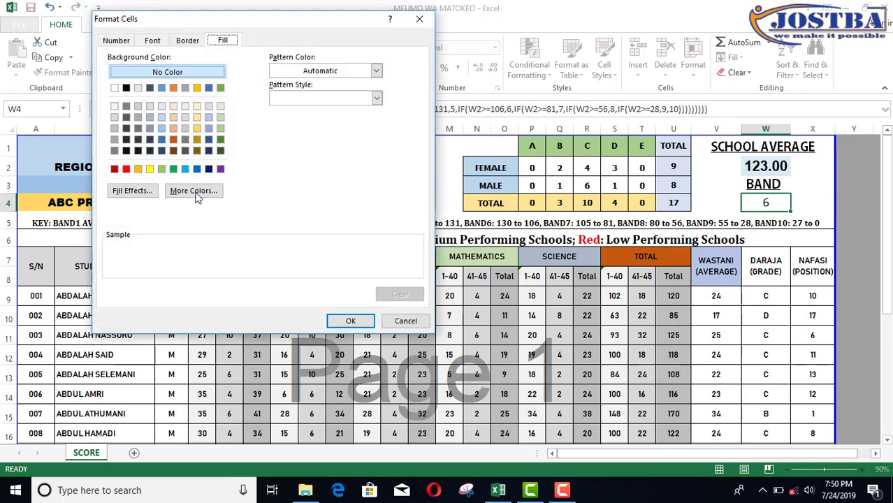
left_click(196, 191)
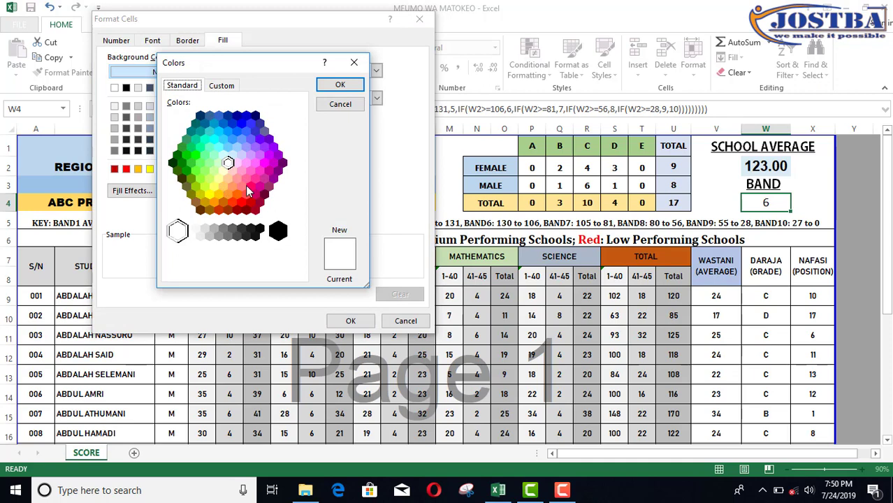
left_click(245, 188)
left_click(251, 202)
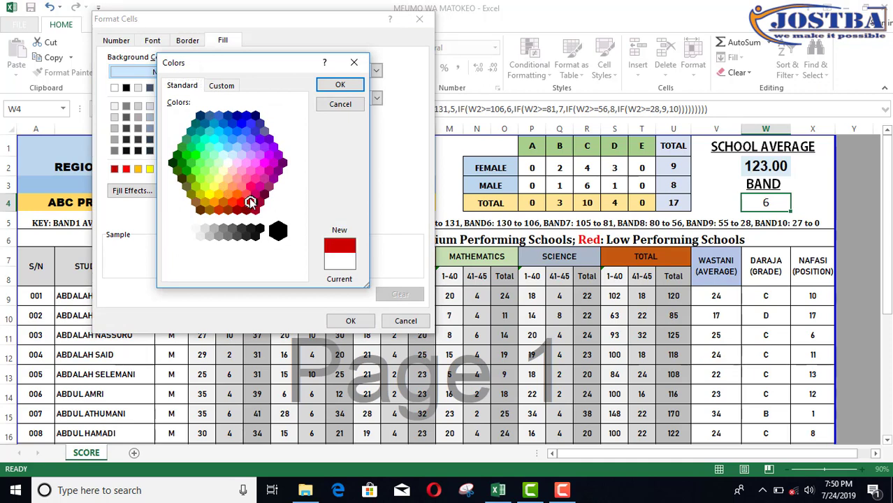
left_click(246, 195)
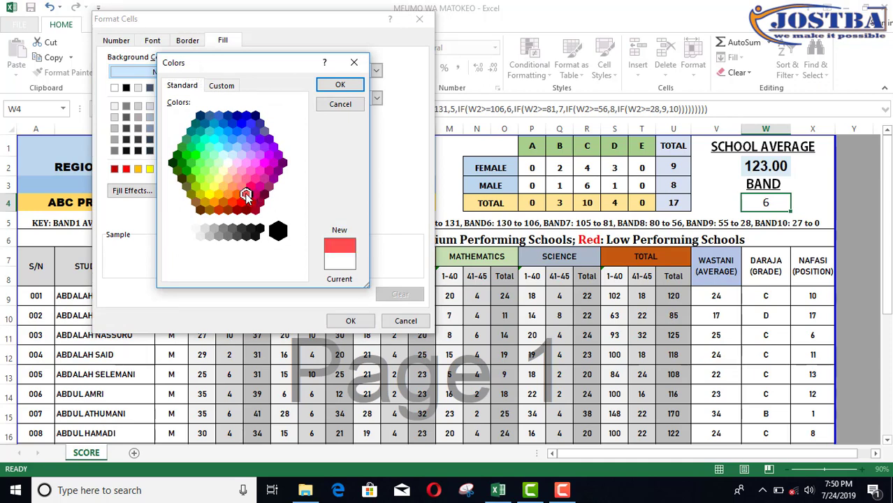
left_click(241, 202)
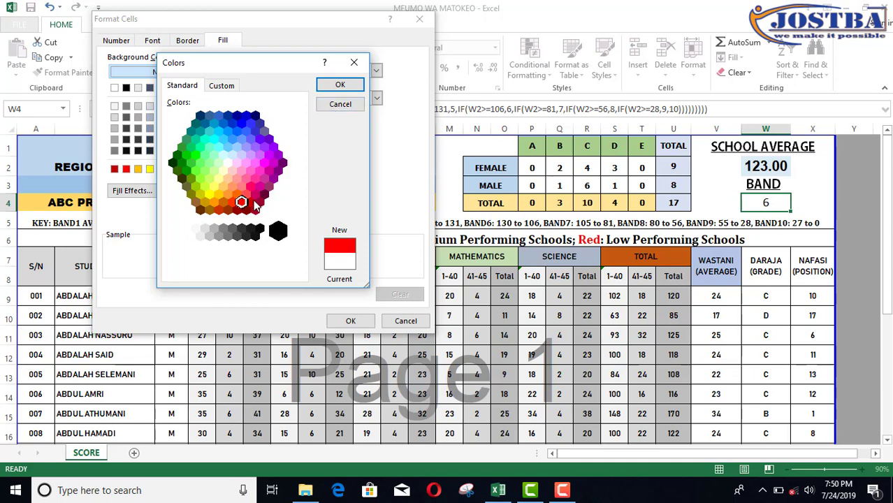
left_click(251, 203)
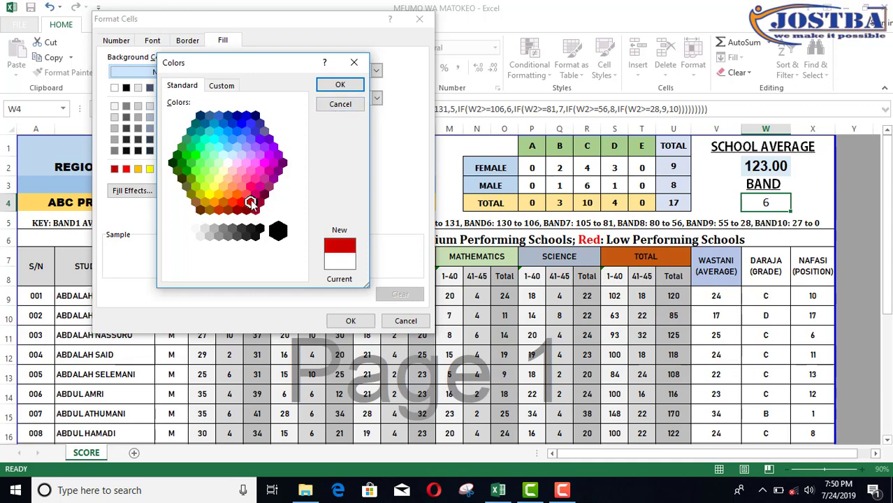
left_click(336, 85)
left_click(351, 321)
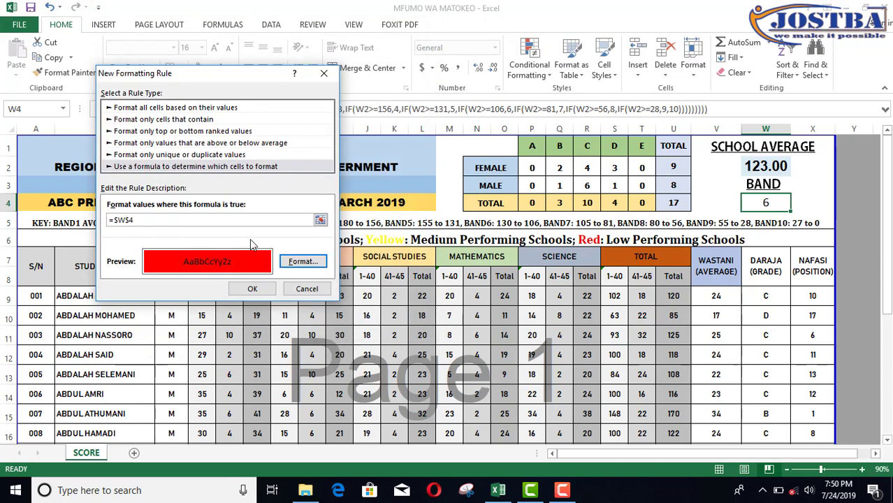
left_click(249, 288)
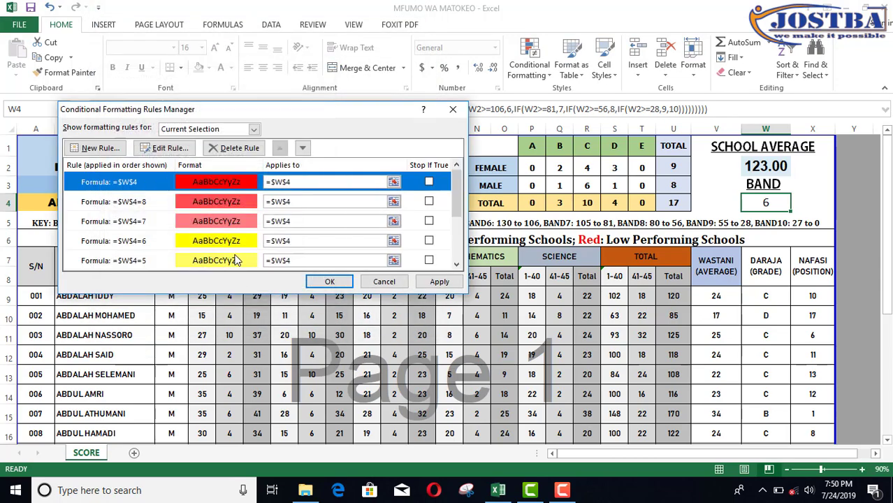
Add a tenth formula-based rule for W4 with the condition =$W$4=10.
left_click(125, 147)
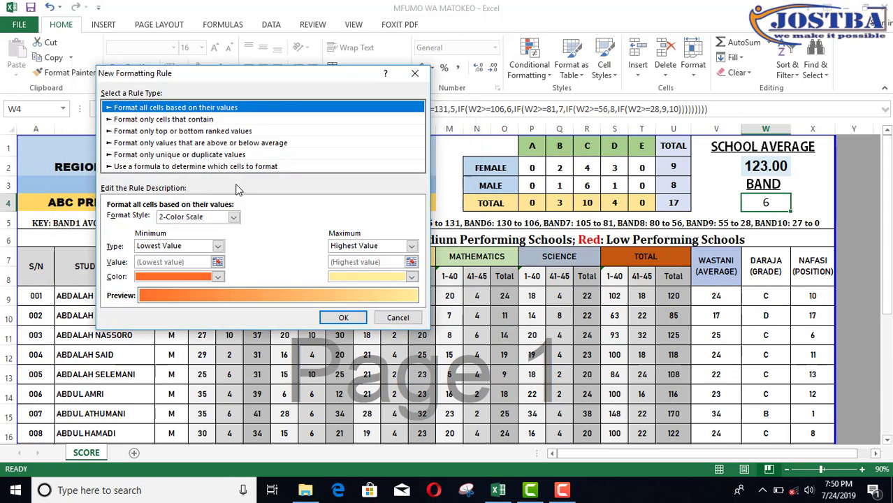
left_click(224, 170)
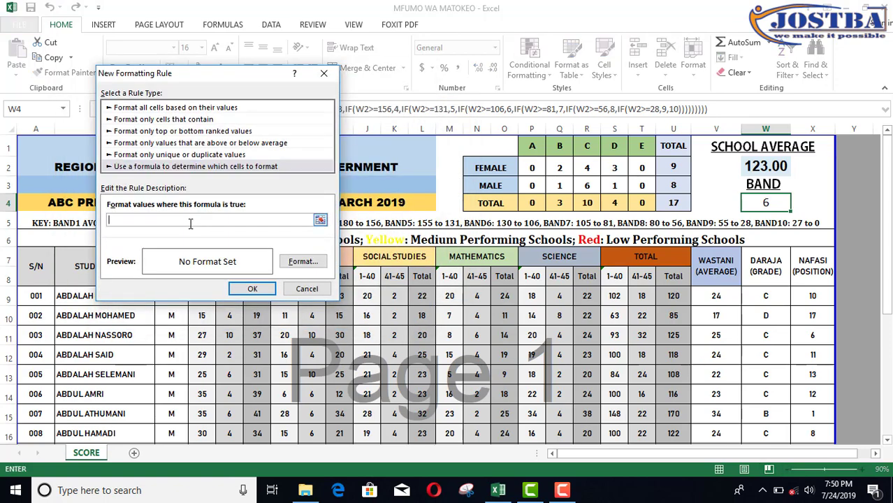
left_click(743, 196)
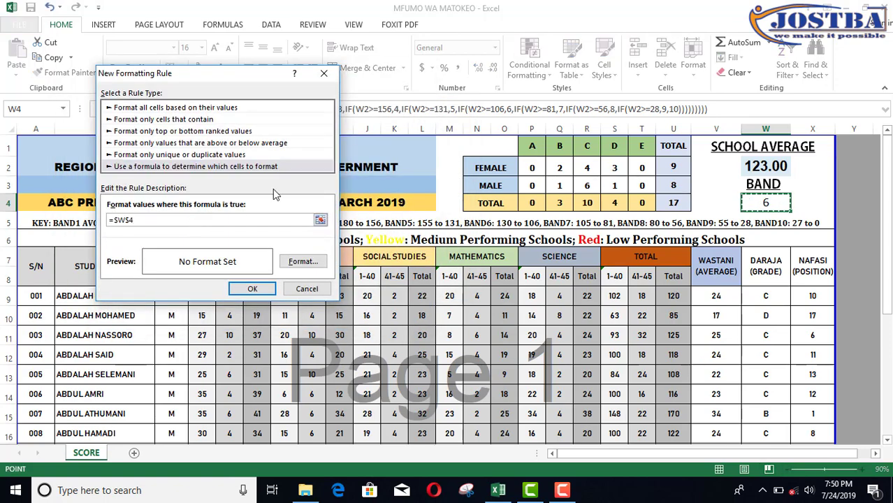
type("=10")
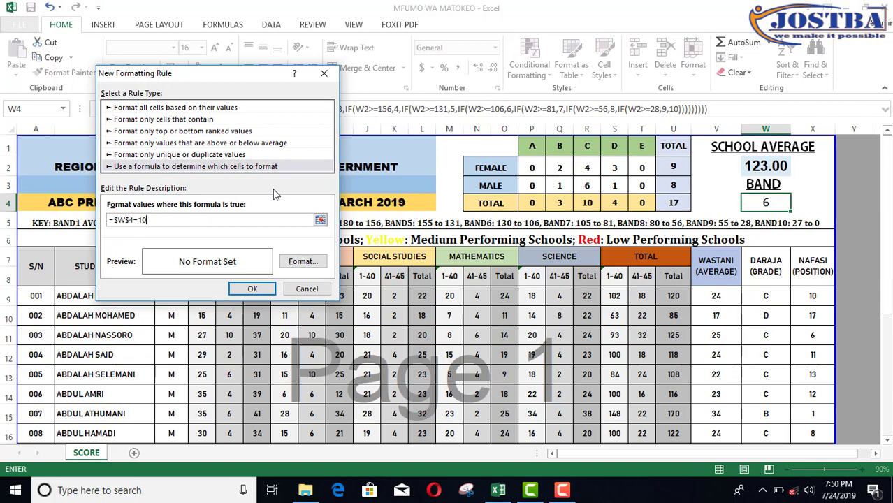
Give the tenth rule a dark red fill from the standard color palette and save the rule.
left_click(302, 263)
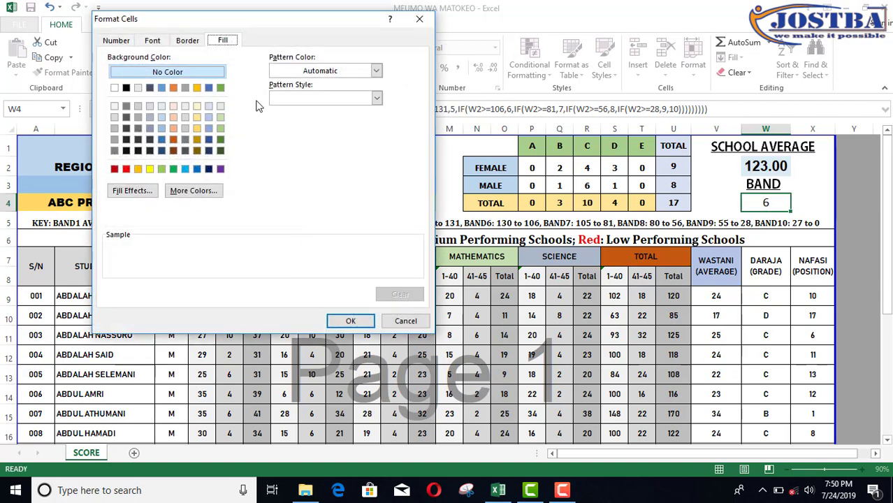
left_click(195, 198)
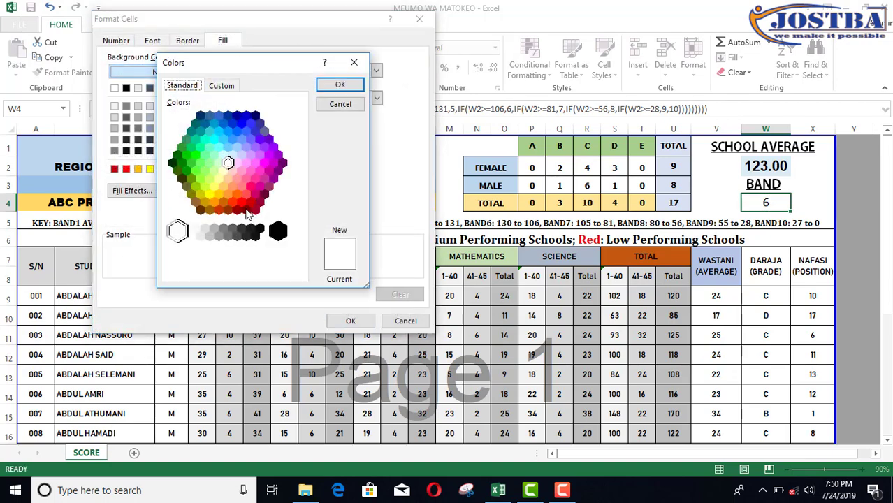
left_click(250, 203)
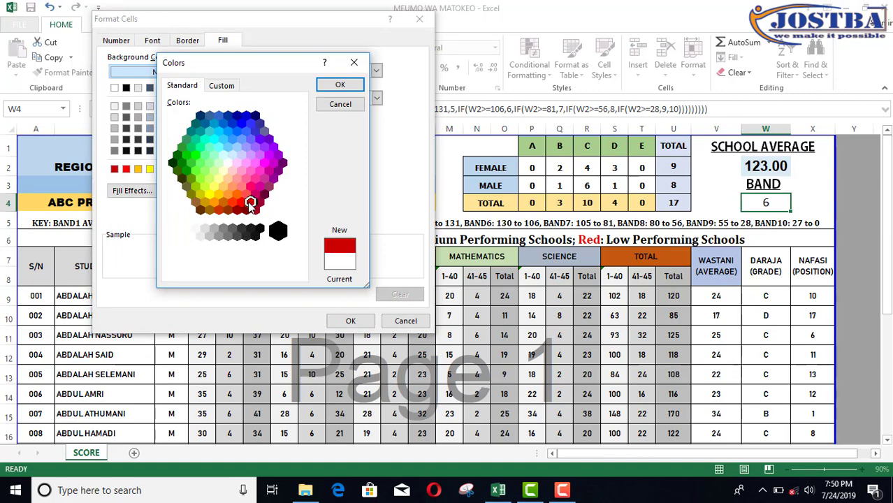
left_click(341, 84)
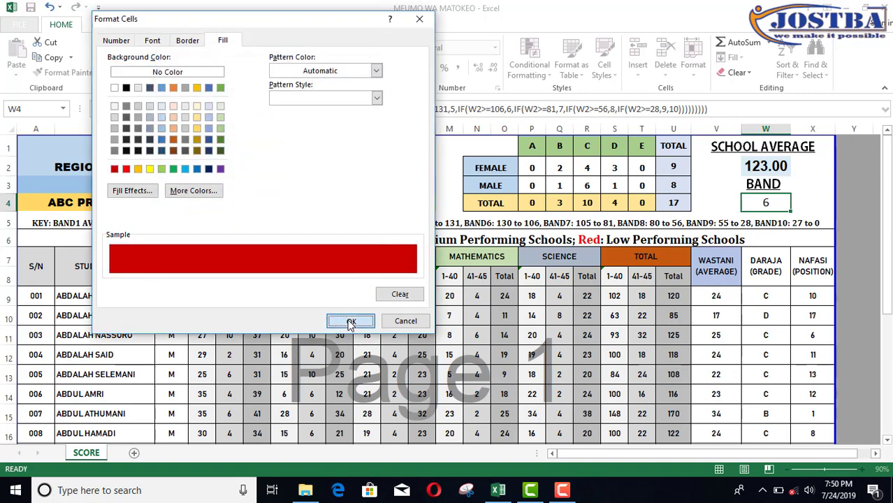
left_click(351, 323)
left_click(262, 291)
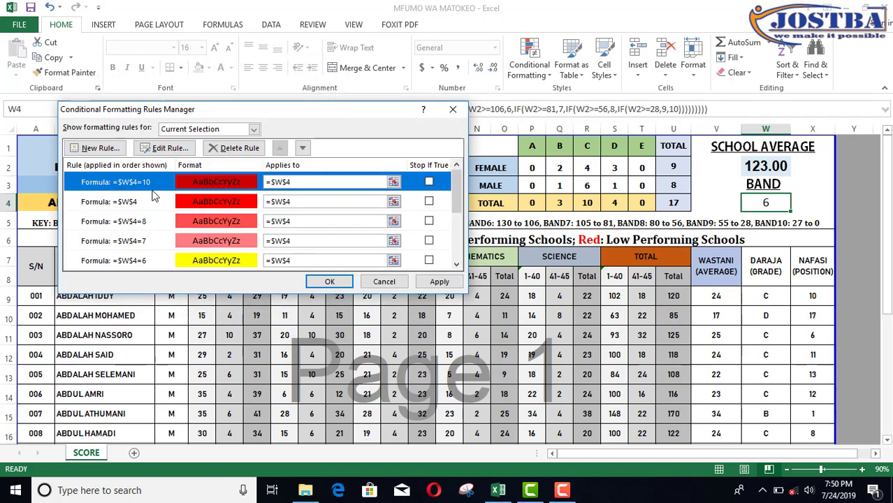
Correct the condition of the bright red rule to =$W$4=9 and save it.
left_click(147, 202)
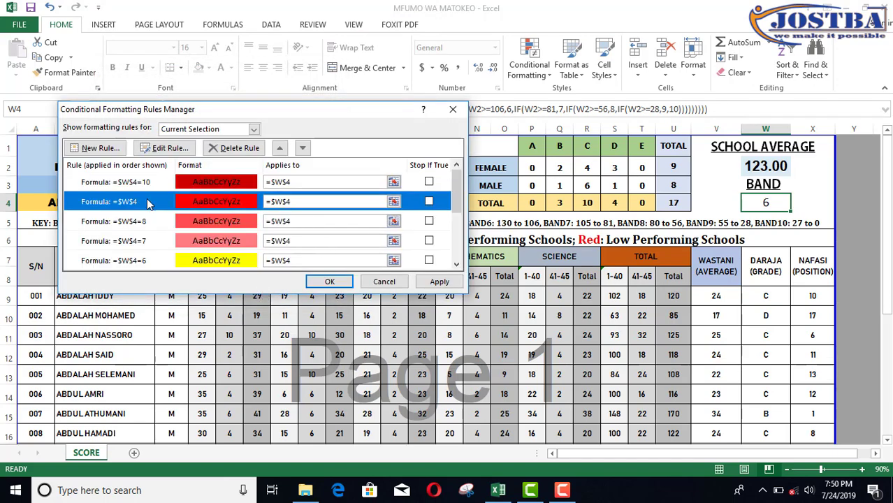
double_click(147, 201)
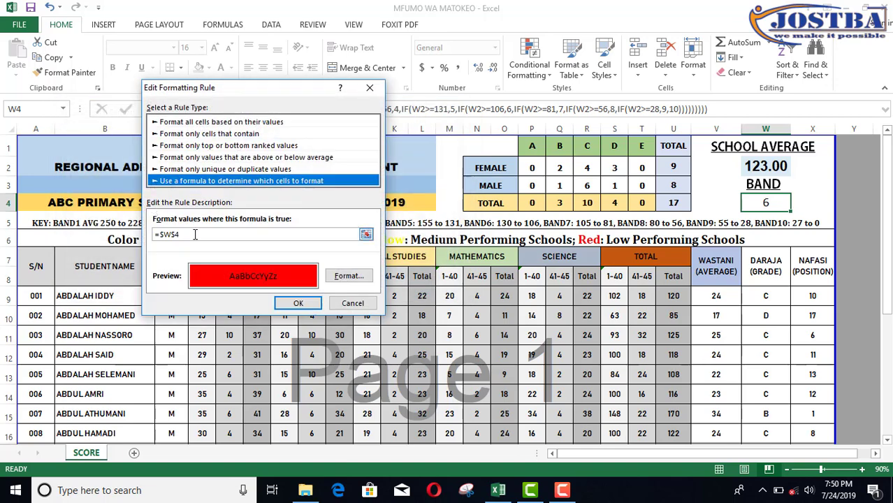
left_click(195, 234)
type("=9")
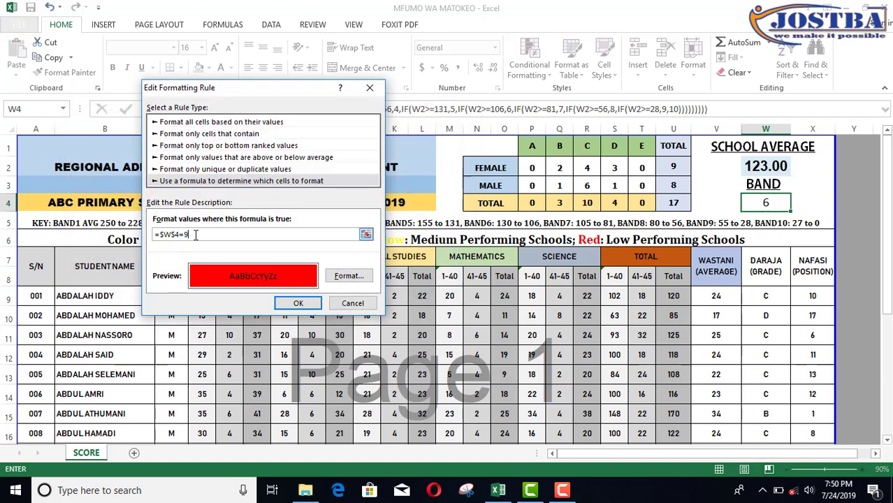
left_click(296, 303)
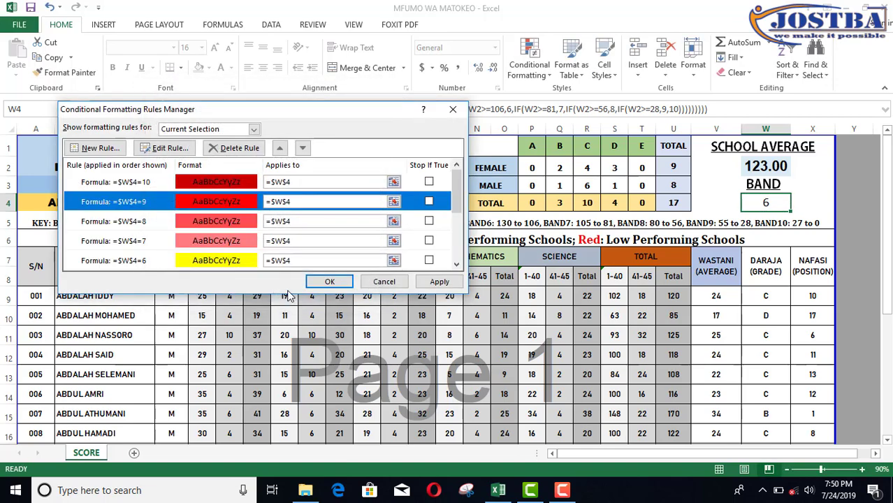
Review the formulas and fill colors of the W4 rules in order, from band 10 down to band 1.
left_click(157, 189)
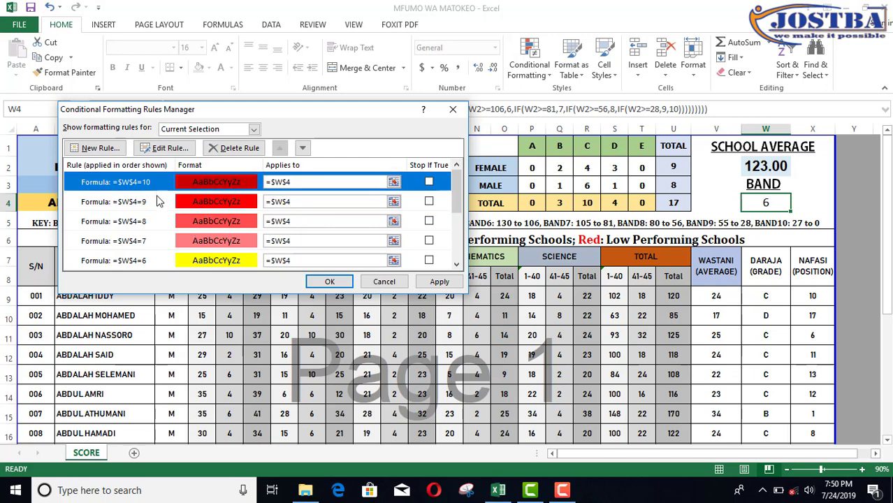
left_click(157, 199)
left_click(158, 220)
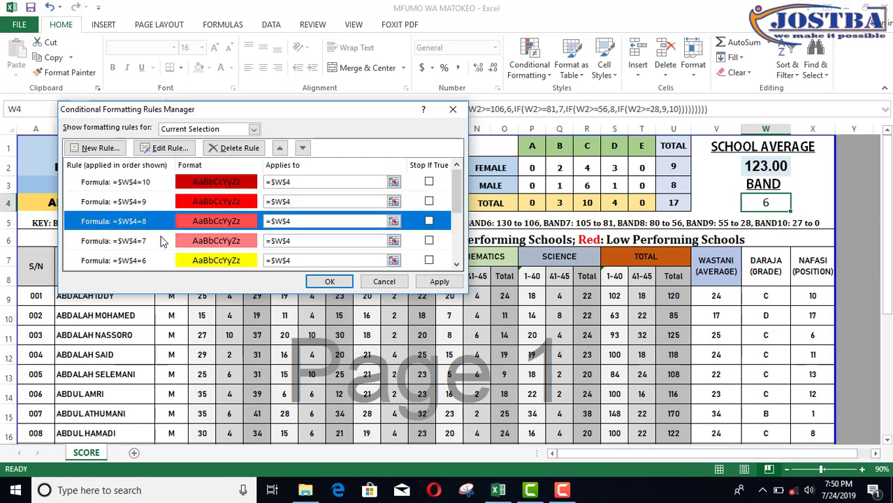
left_click(163, 240)
left_click(168, 262)
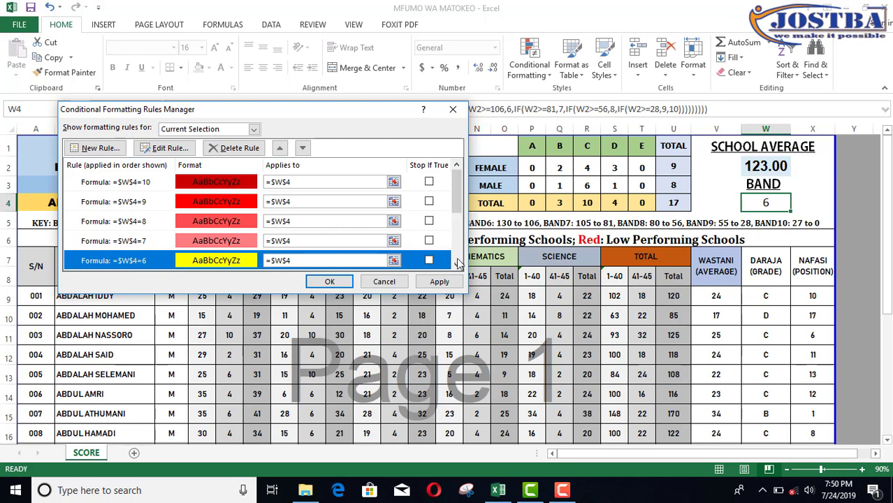
left_click(456, 266)
left_click(457, 267)
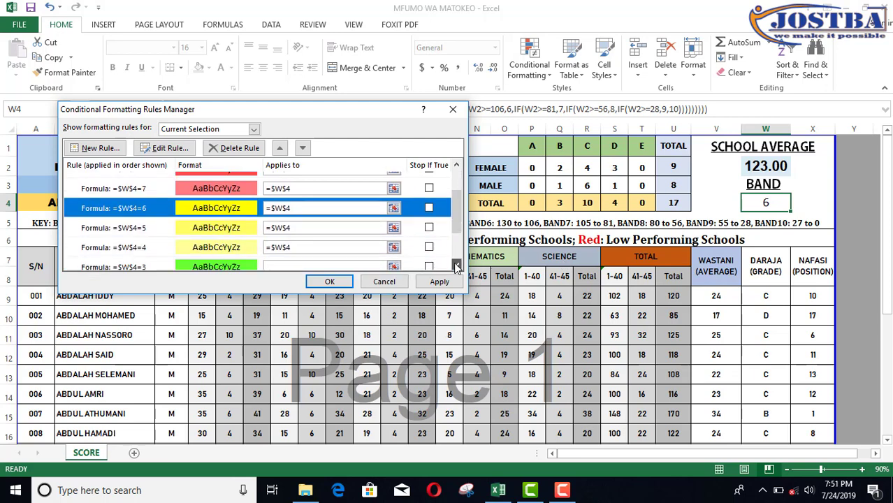
left_click(131, 228)
left_click(140, 249)
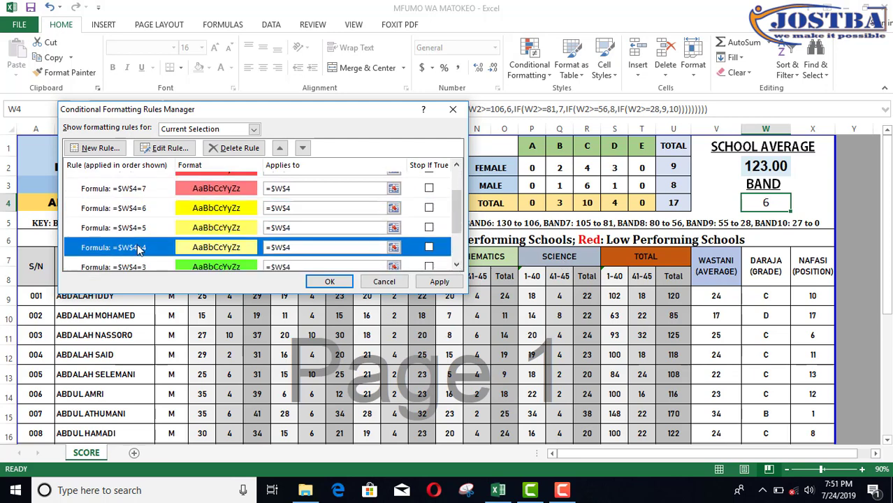
left_click(457, 265)
left_click(456, 265)
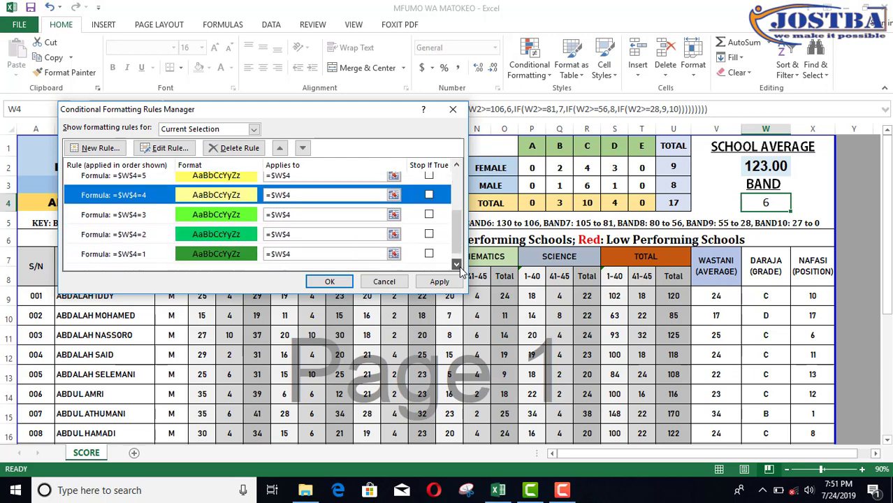
left_click(140, 216)
left_click(143, 237)
left_click(145, 255)
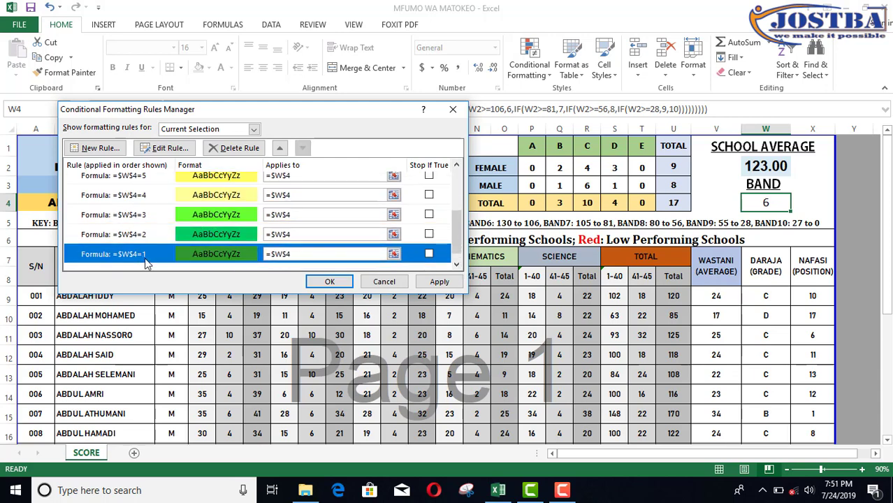
Apply the conditional formatting rules to W4 and close the rules manager.
left_click(435, 281)
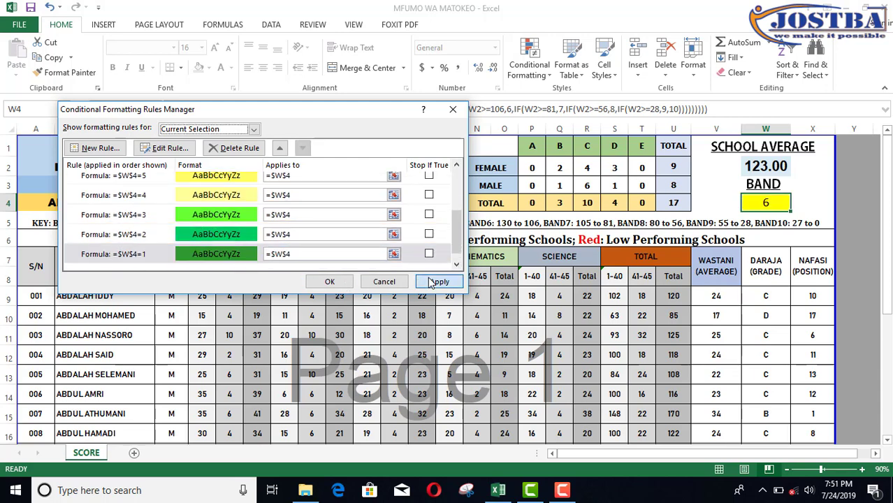
left_click(331, 283)
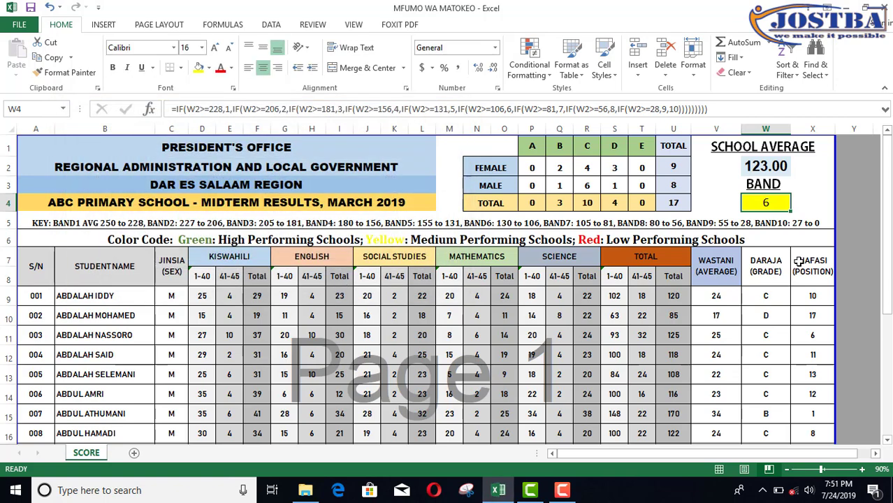
left_click(865, 222)
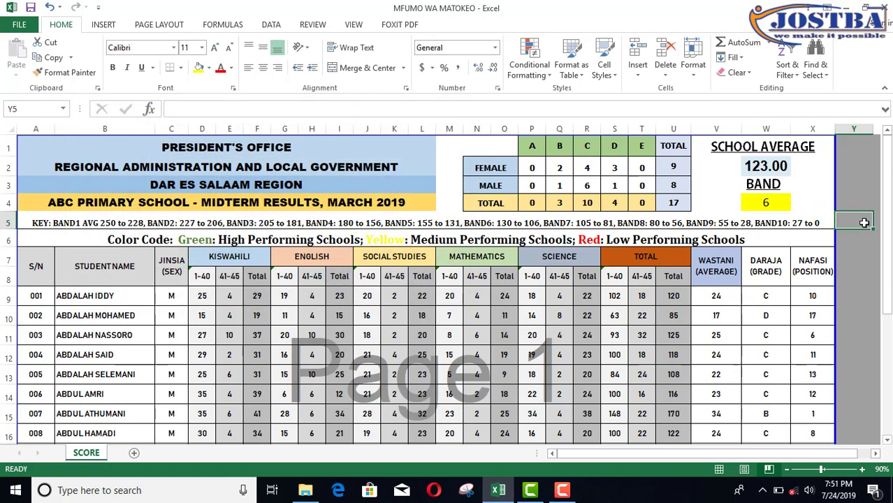
Remove the whole nested IF formula from W4, leaving the cell empty for manual test values.
left_click(783, 207)
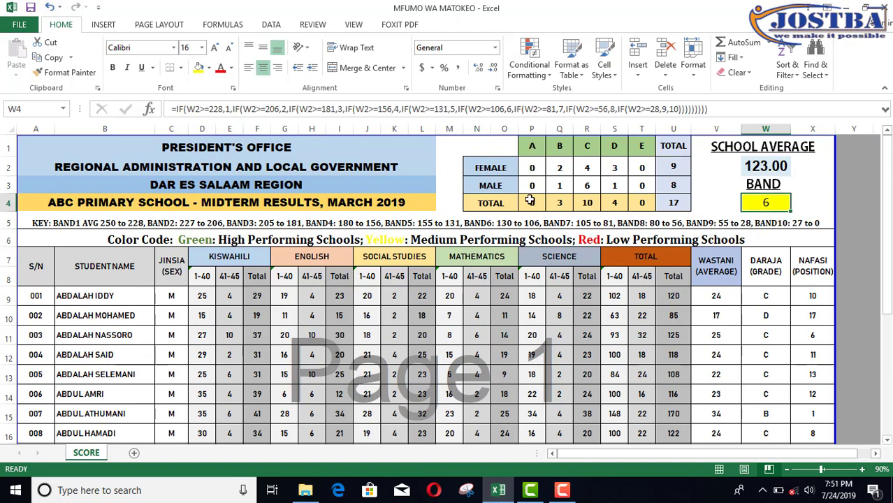
left_click(169, 108)
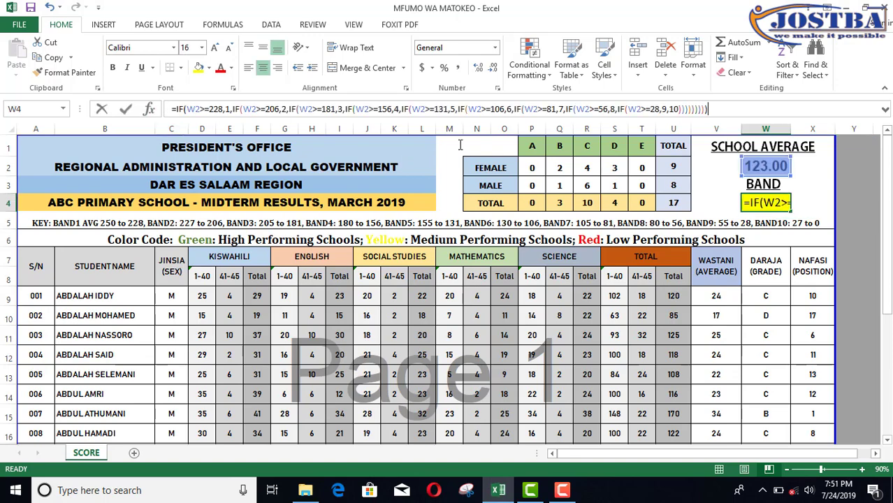
key("F2")
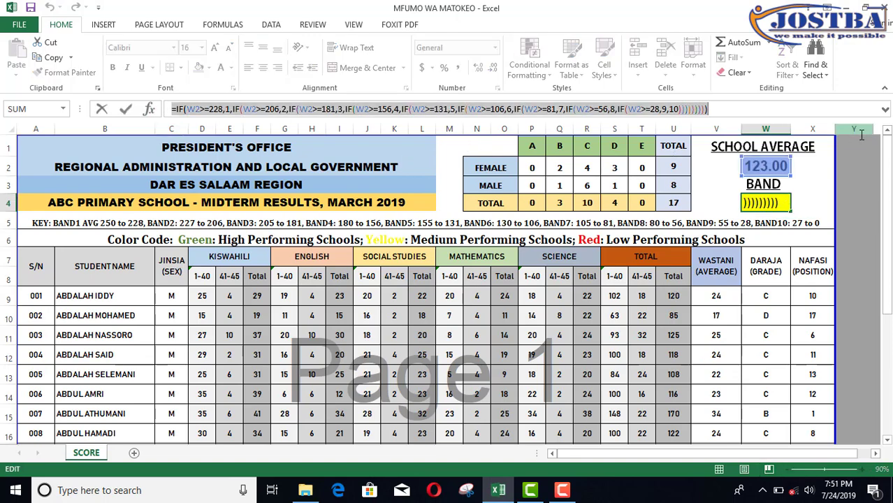
key("shift+Home")
key("BackSpace")
key("ctrl+Return")
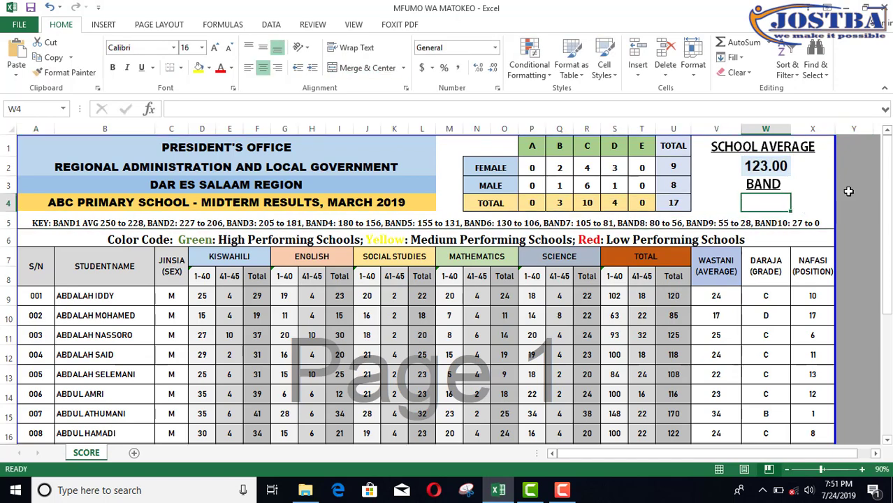
Test the green band colors by entering 1, 2 and 3 one after another in W4.
type("1")
key("Return")
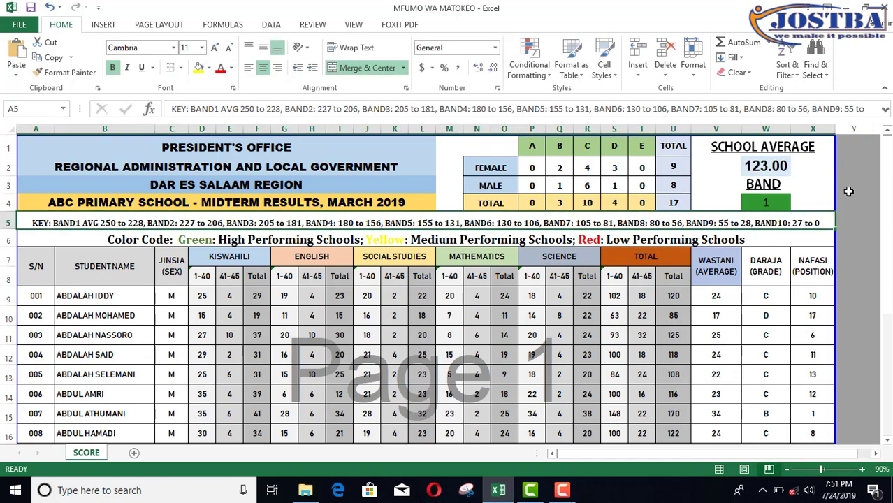
key("Up")
type("2")
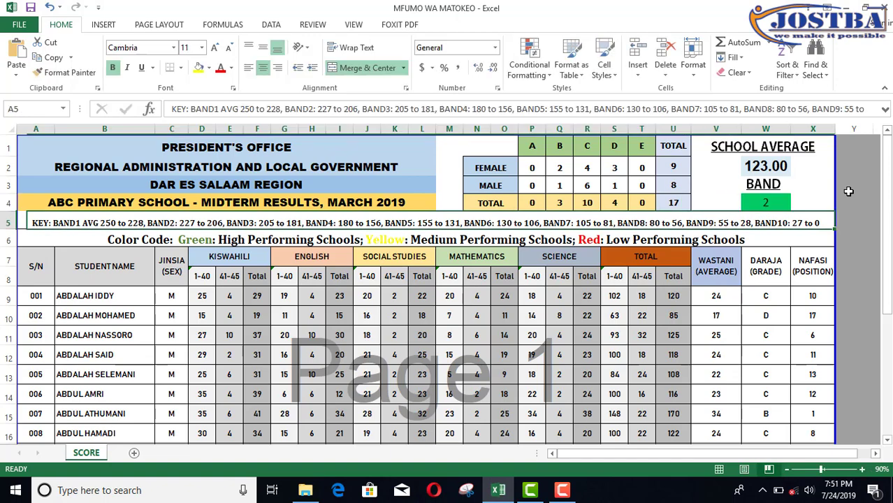
key("ctrl+Return")
type("3")
key("Up")
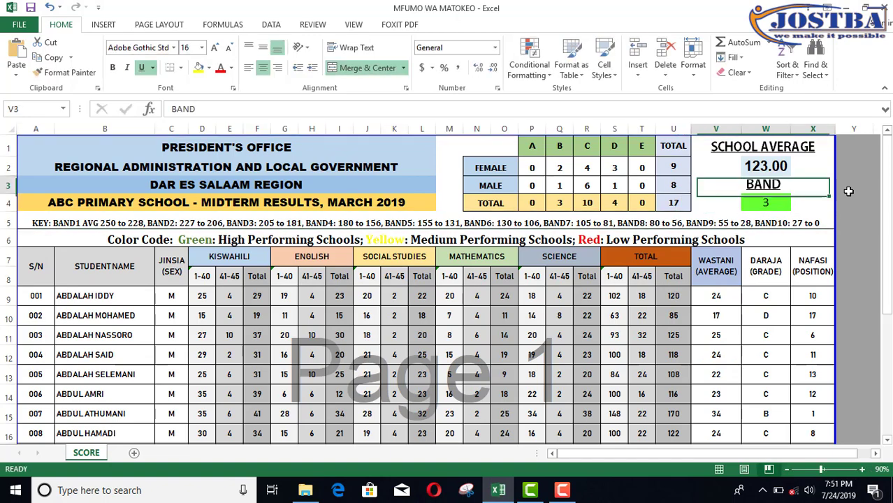
Test the lighter yellow band colors by entering 4 and 5 one after another in W4.
key("Down")
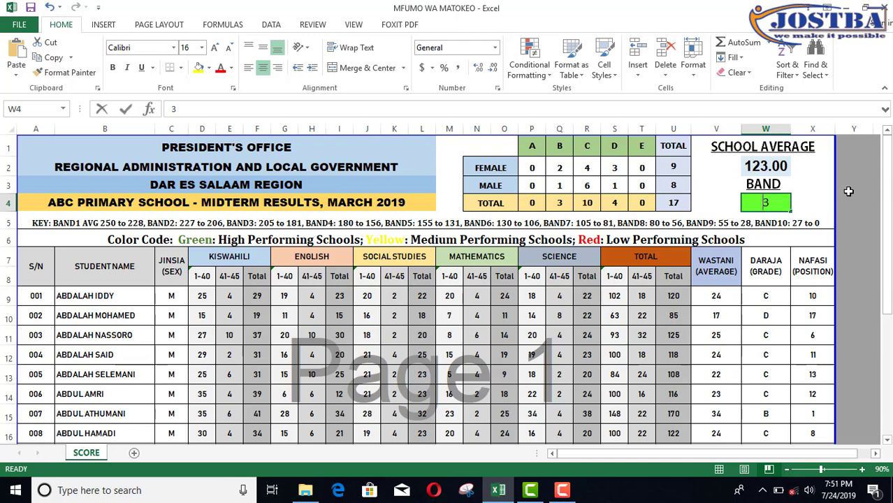
type("4")
key("Return")
key("Up")
type("5")
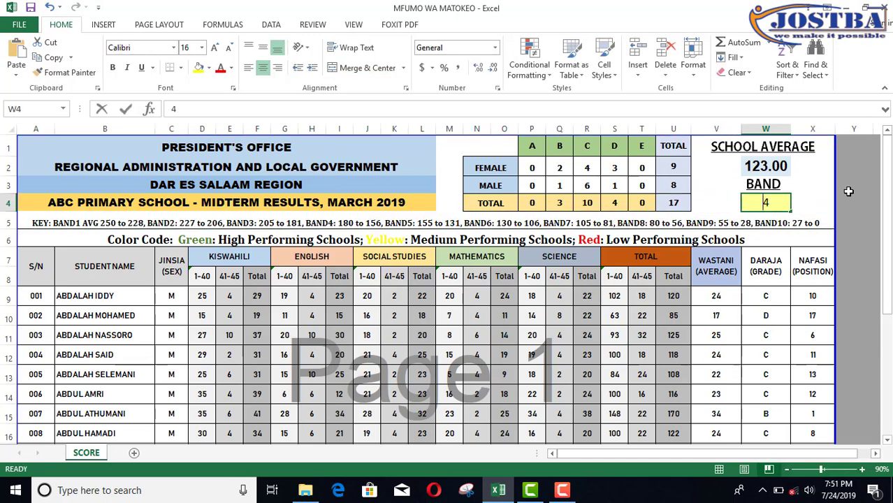
key("Return")
Test the band 6 and band 7 colors by entering 6 and 7 one after another in W4.
key("Up")
type("6")
key("Return")
key("Up")
type("7")
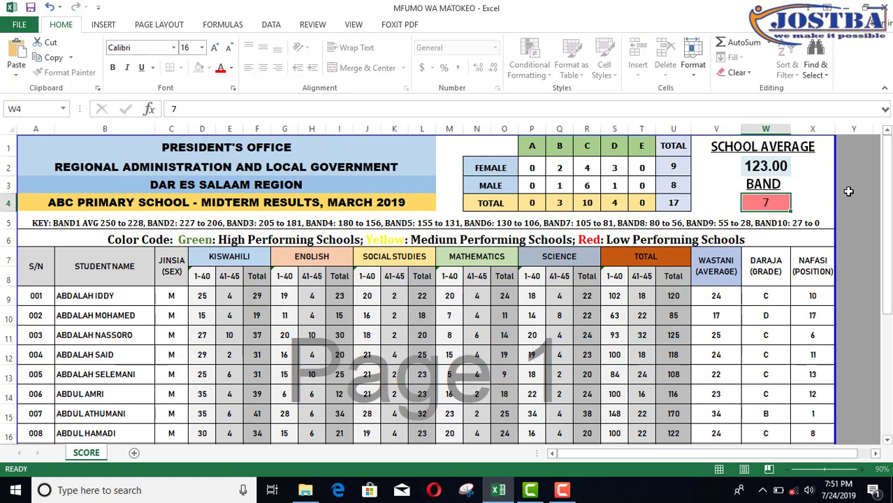
key("Return")
Test the remaining red band colors by entering 8, 9 and 10 one after another in W4.
key("Up")
key("ctrl+z")
key("ctrl+z")
key("ctrl+z")
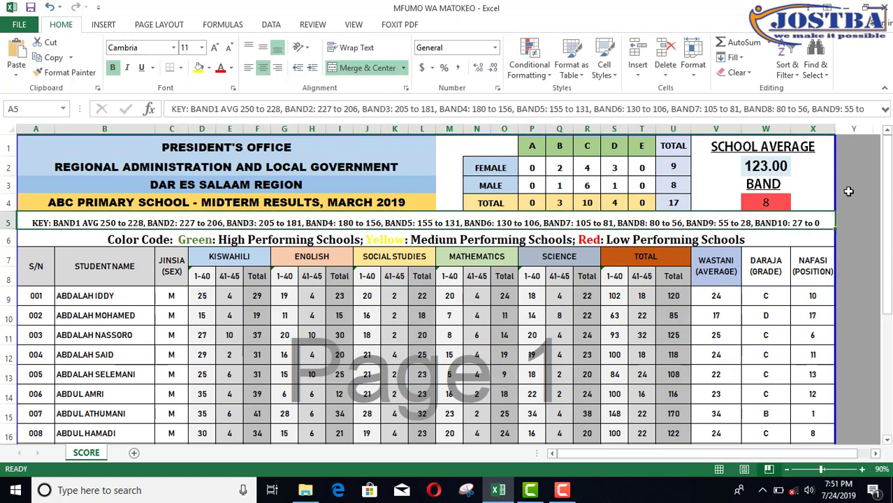
key("ctrl+z")
key("ctrl+z")
key("ctrl+z")
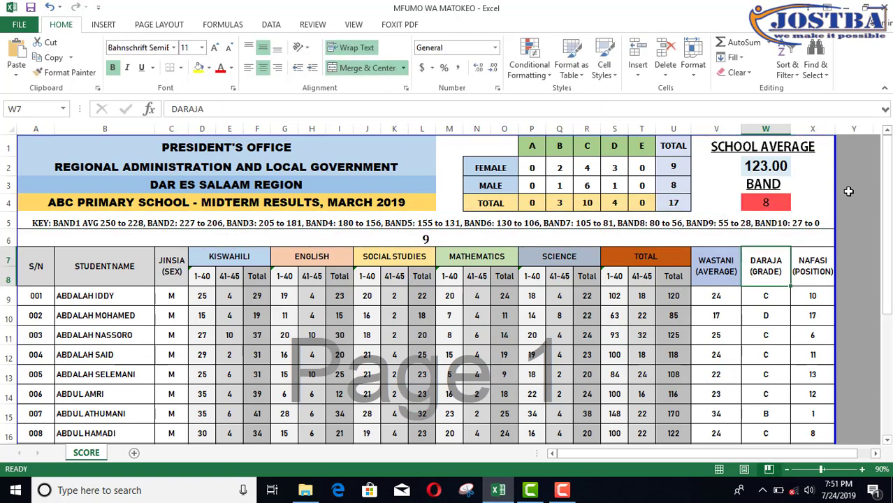
key("ctrl+z")
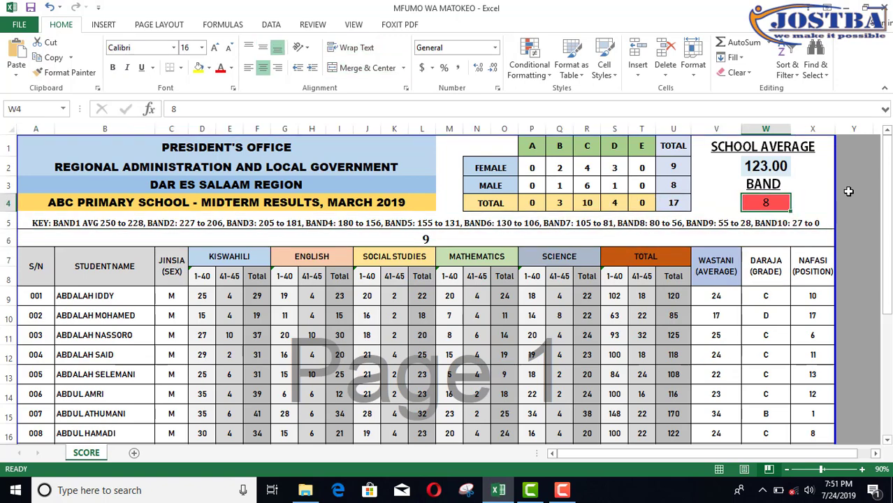
key("ctrl+z")
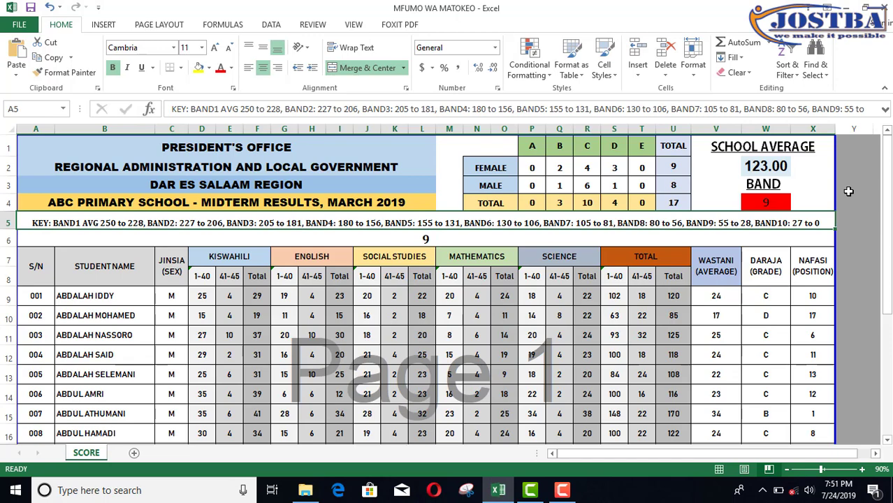
key("ctrl+z")
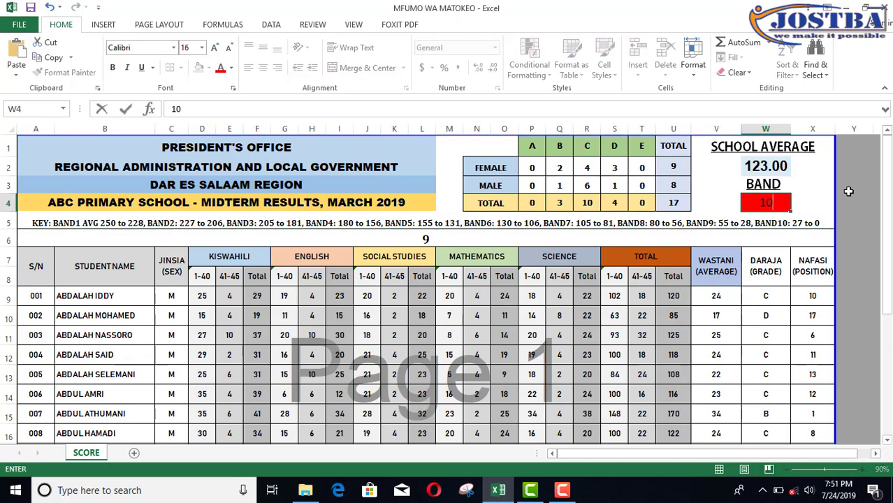
key("ctrl+z")
key("ctrl+z")
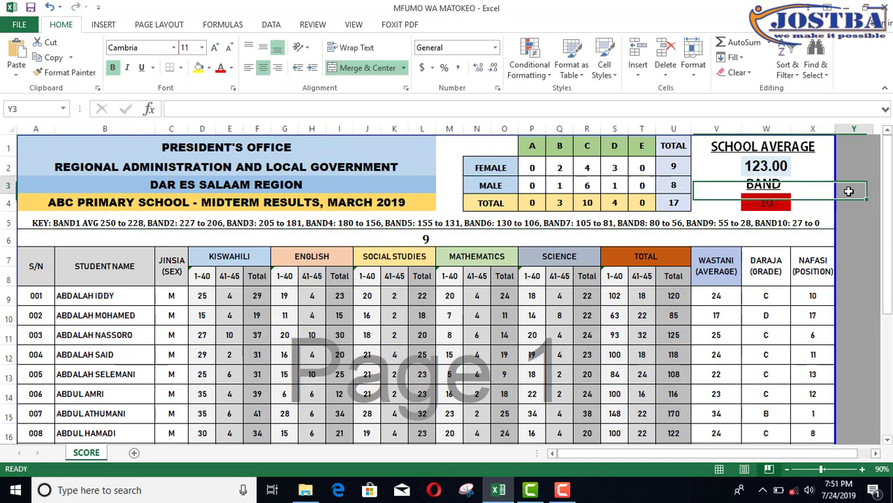
Undo the latest test entries until the overwritten color code legend in row 6 is restored.
key("ctrl+z")
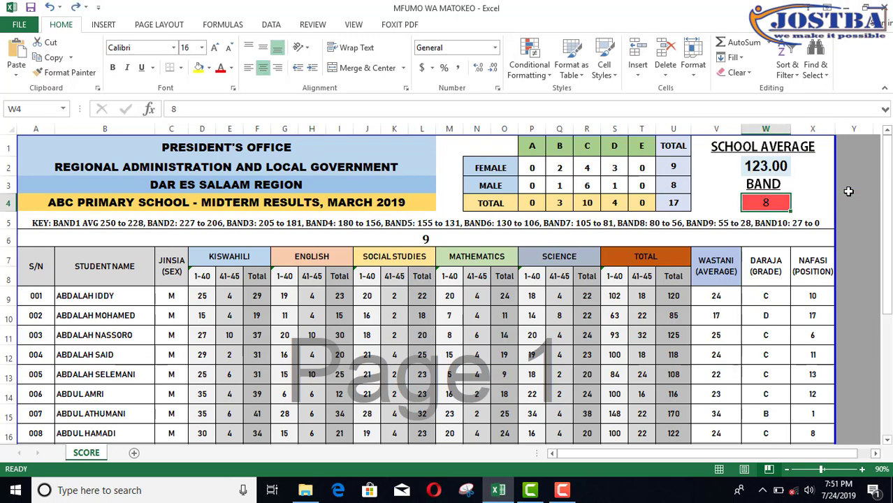
key("ctrl+z")
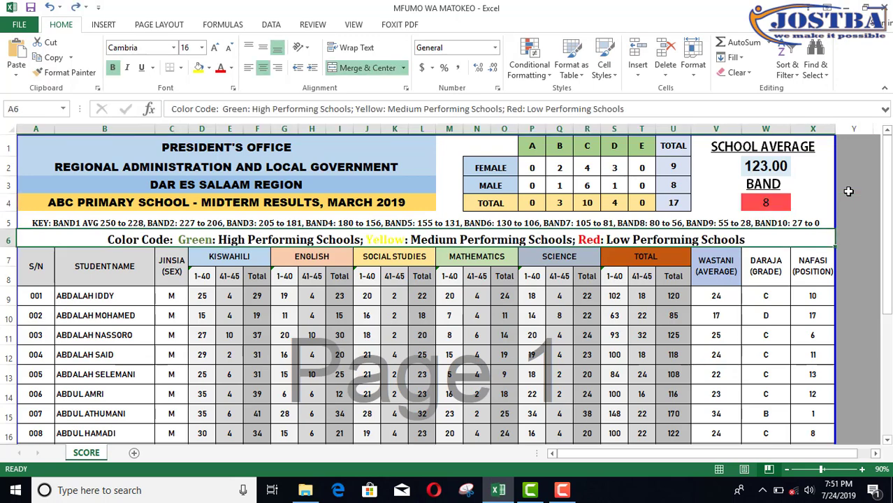
Replace the test value in W4 with the previously copied nested IF formula that assigns bands 1 to 10 from W2.
left_click(769, 201)
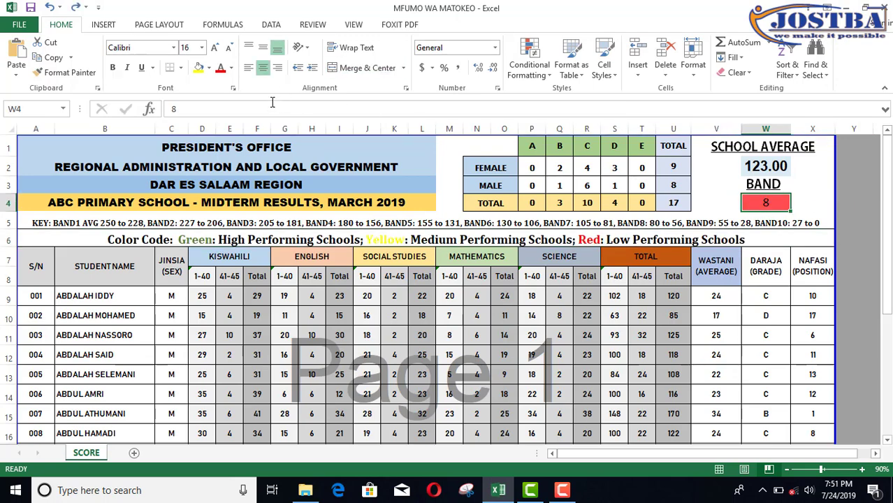
left_click(273, 106)
key("BackSpace")
key("ctrl+v")
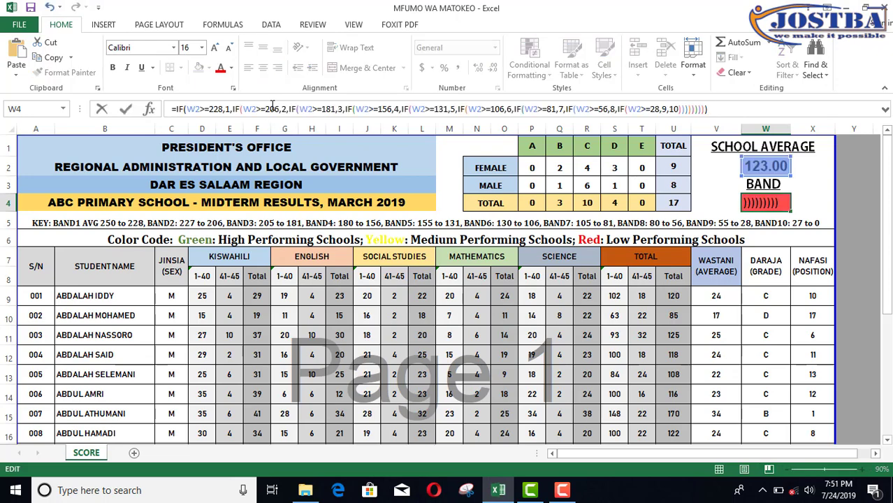
key("Return")
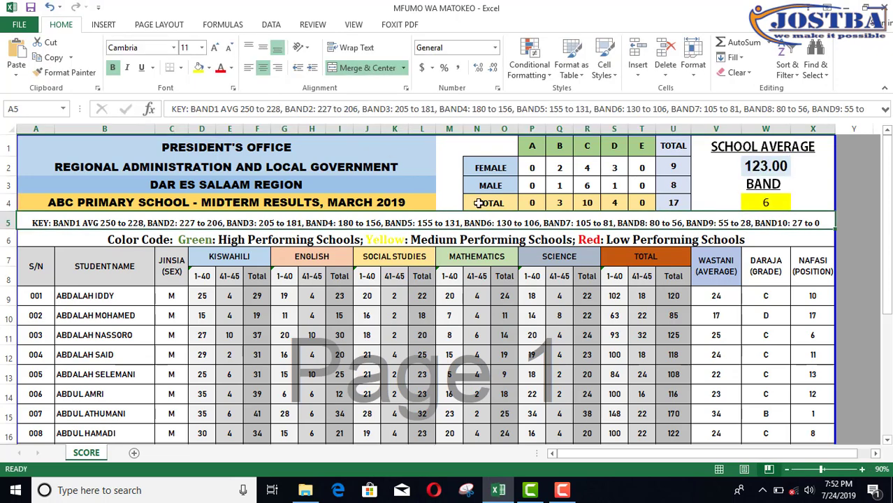
left_click(850, 215)
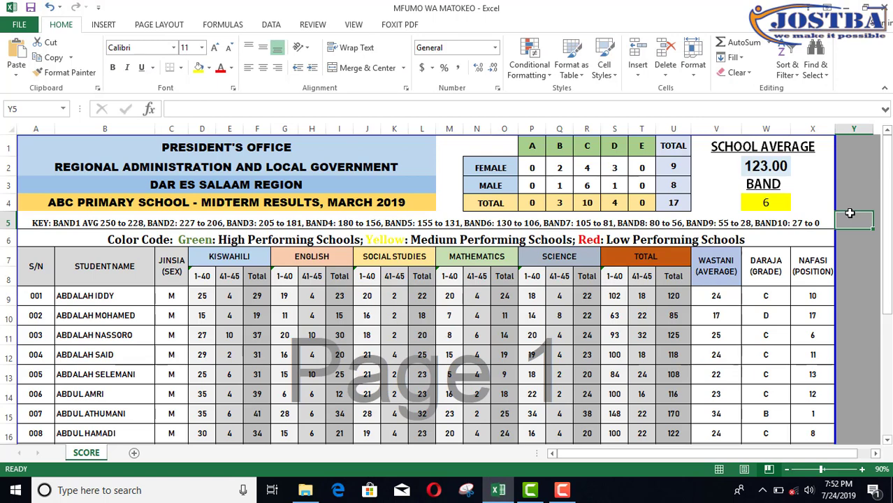
left_click(847, 188)
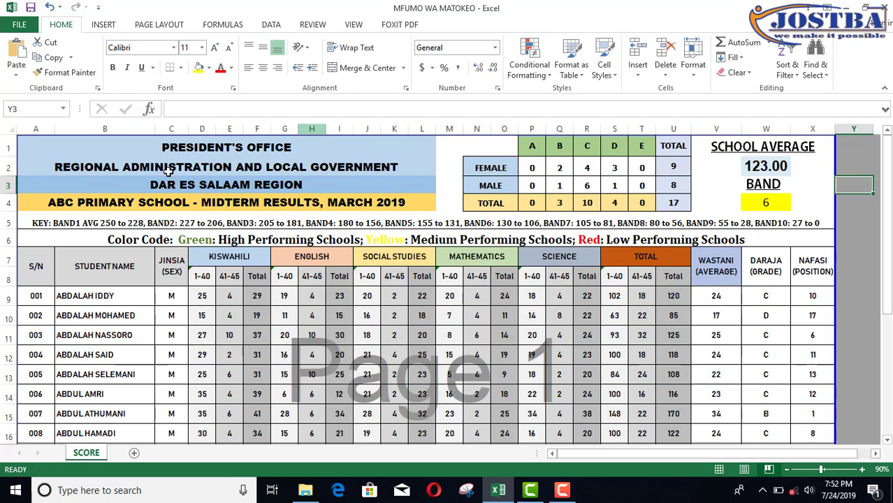
left_click(102, 189)
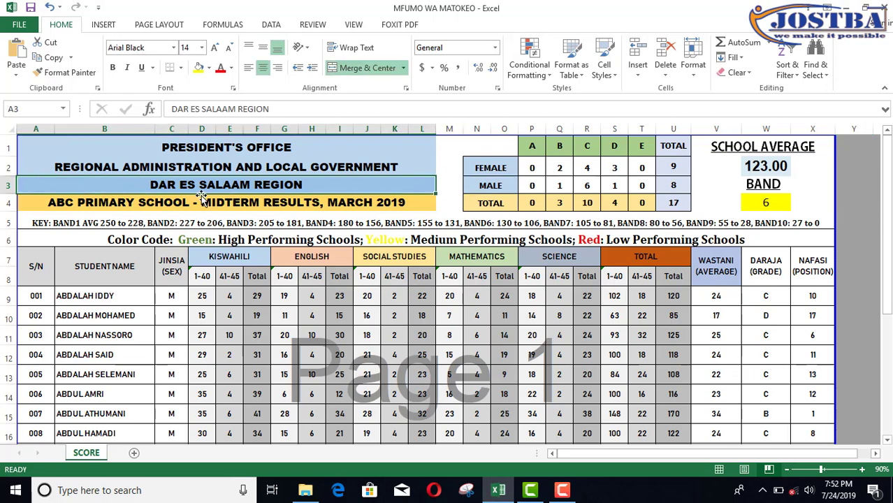